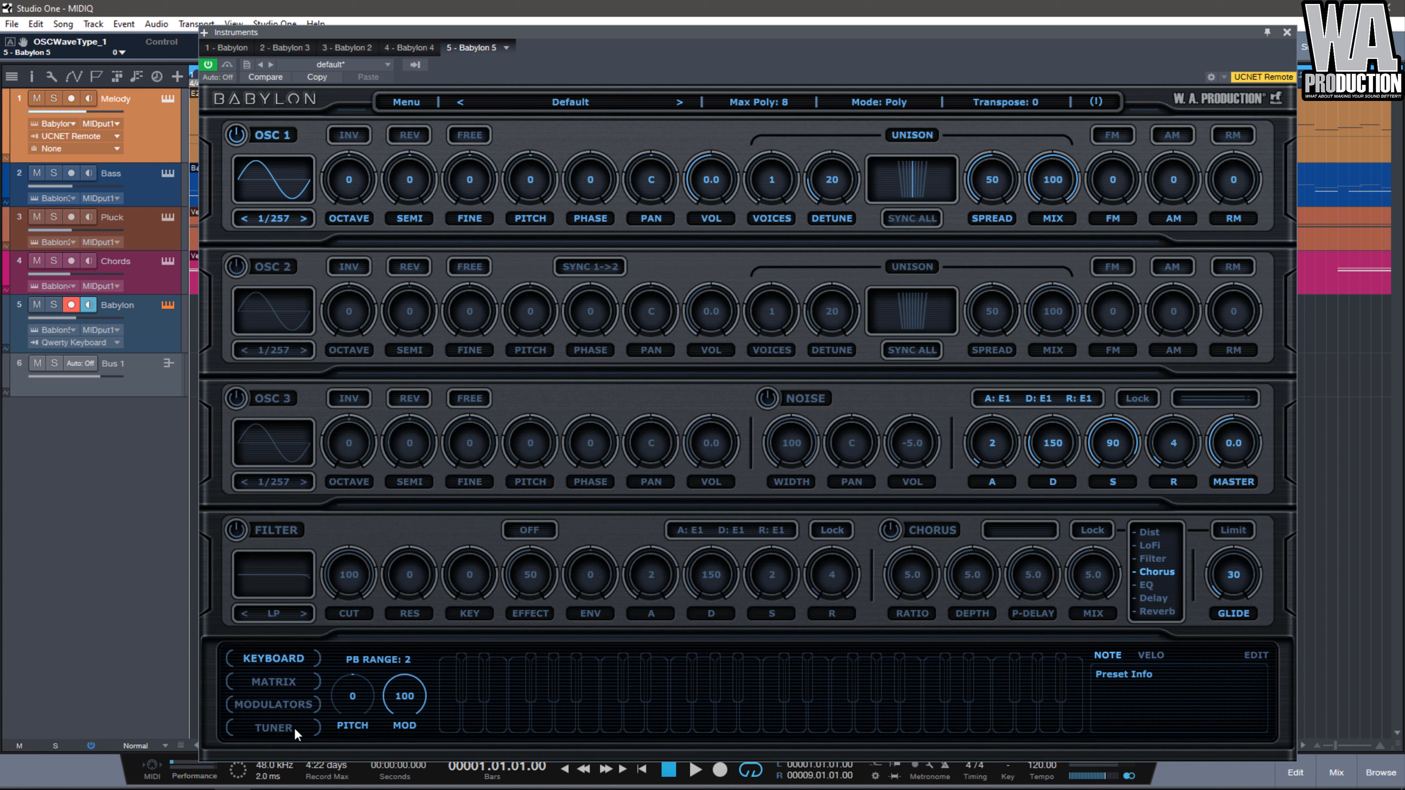
Examine the modulation matrix page and the waveform categories available for OSC 1, keeping the current waveform.
left_click(282, 680)
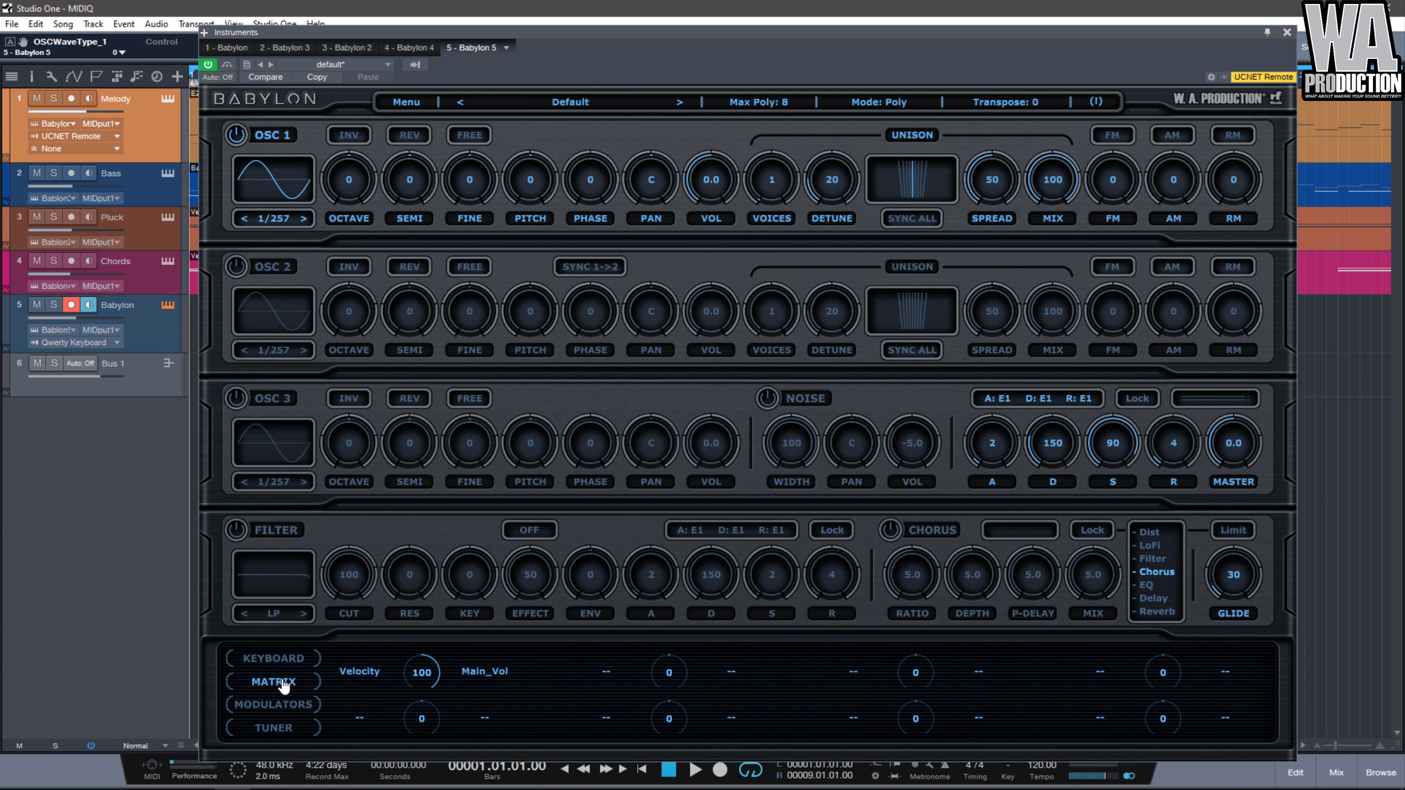
left_click(282, 660)
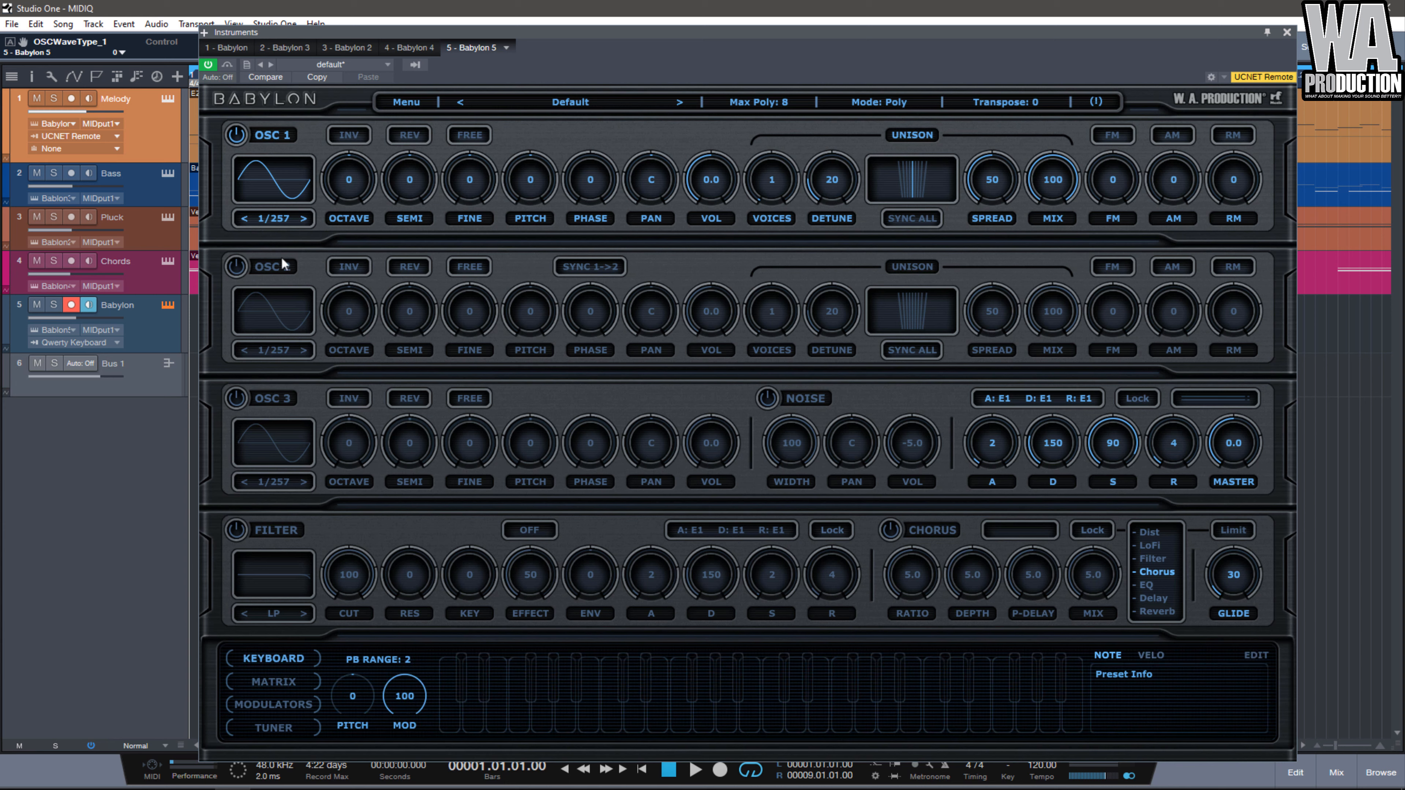
left_click(281, 184)
mouse_move(332, 213)
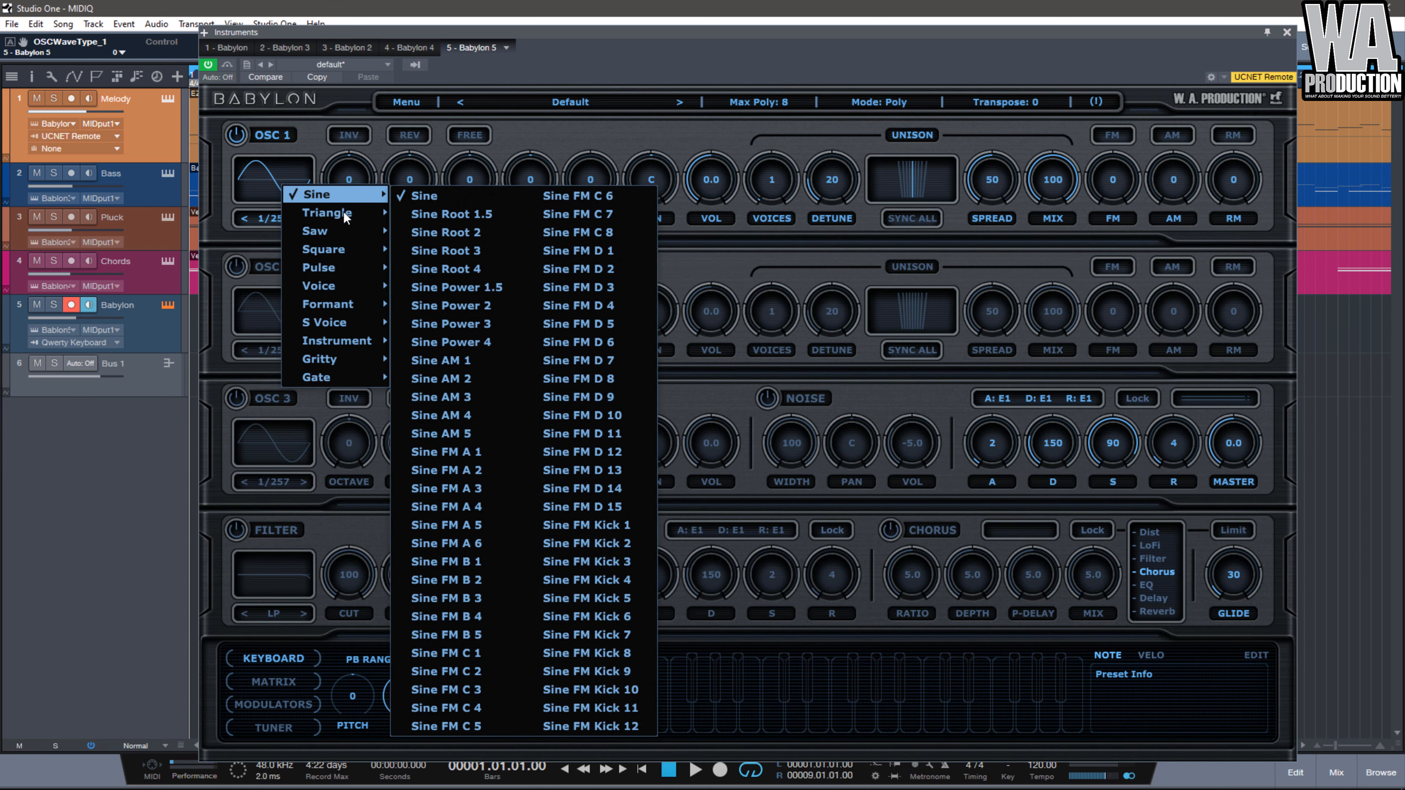
key("Down")
key("Down")
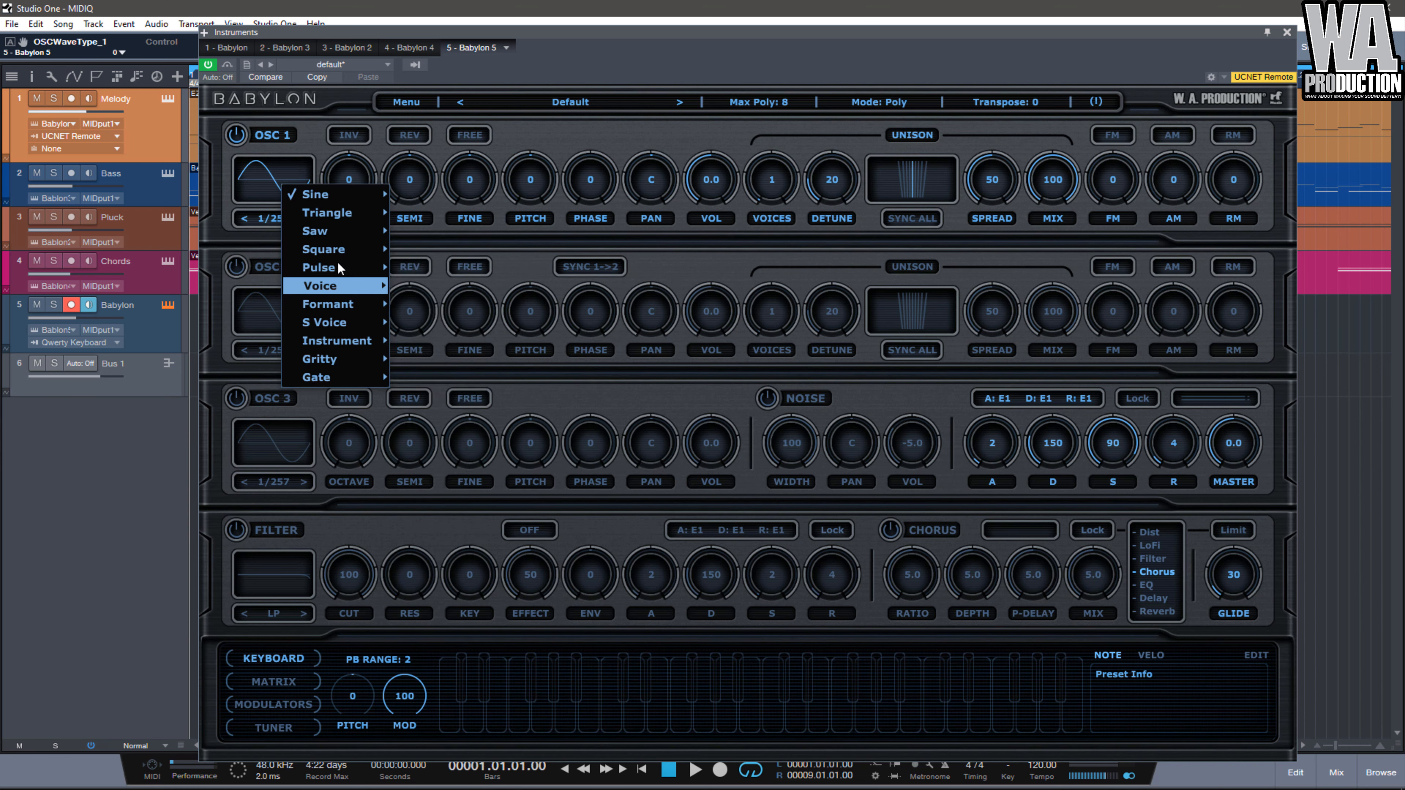
key("Down")
key("Down")
key("Down")
key("Down")
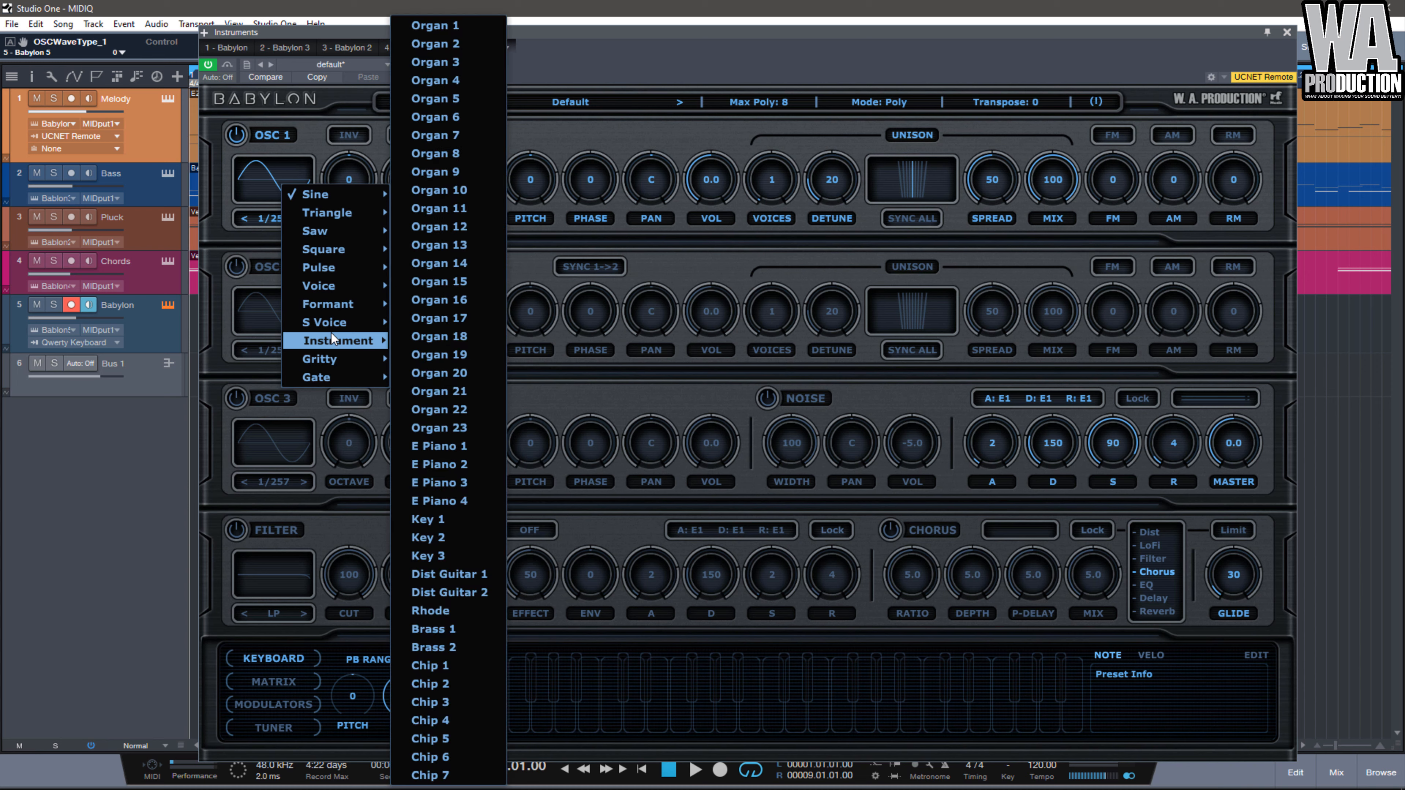
key("Down")
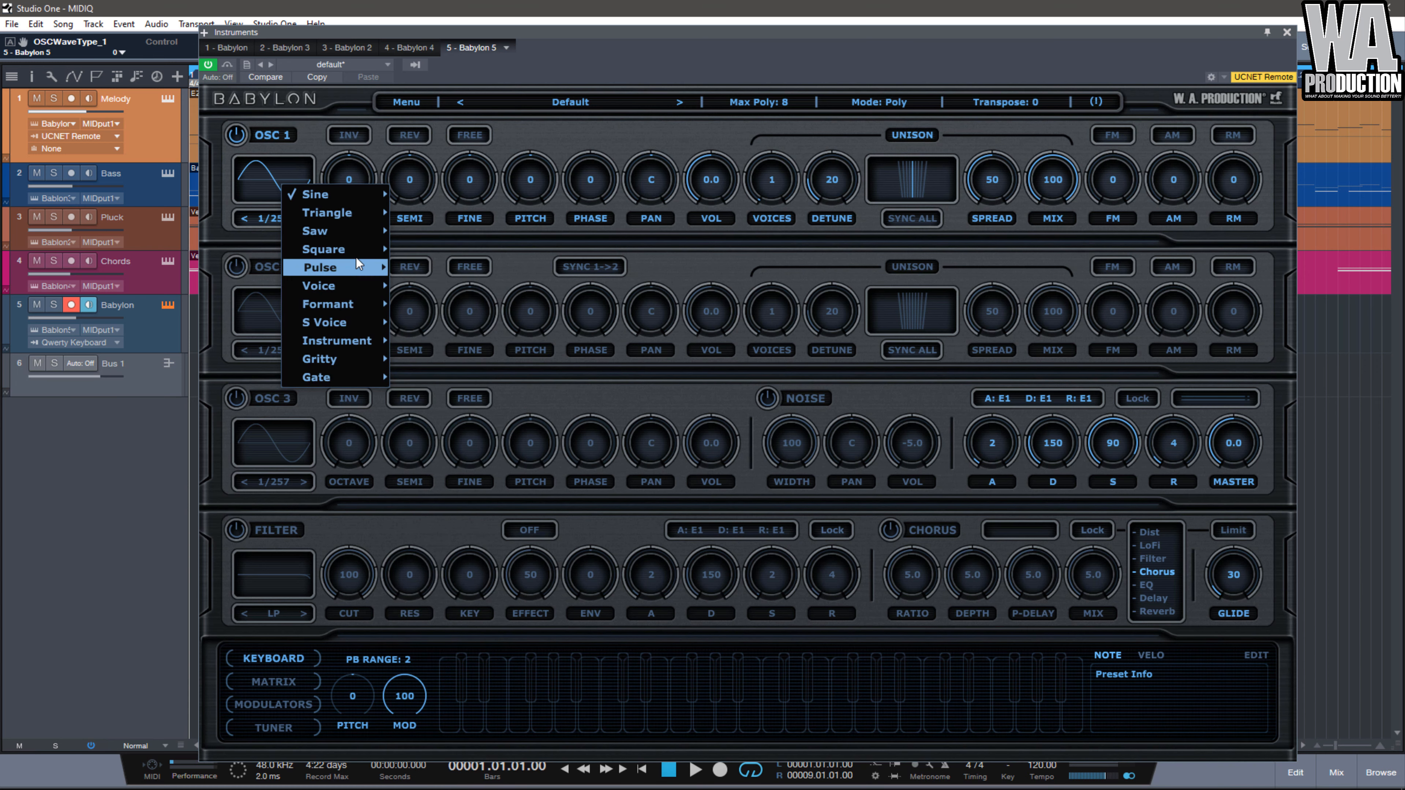
mouse_move(356, 256)
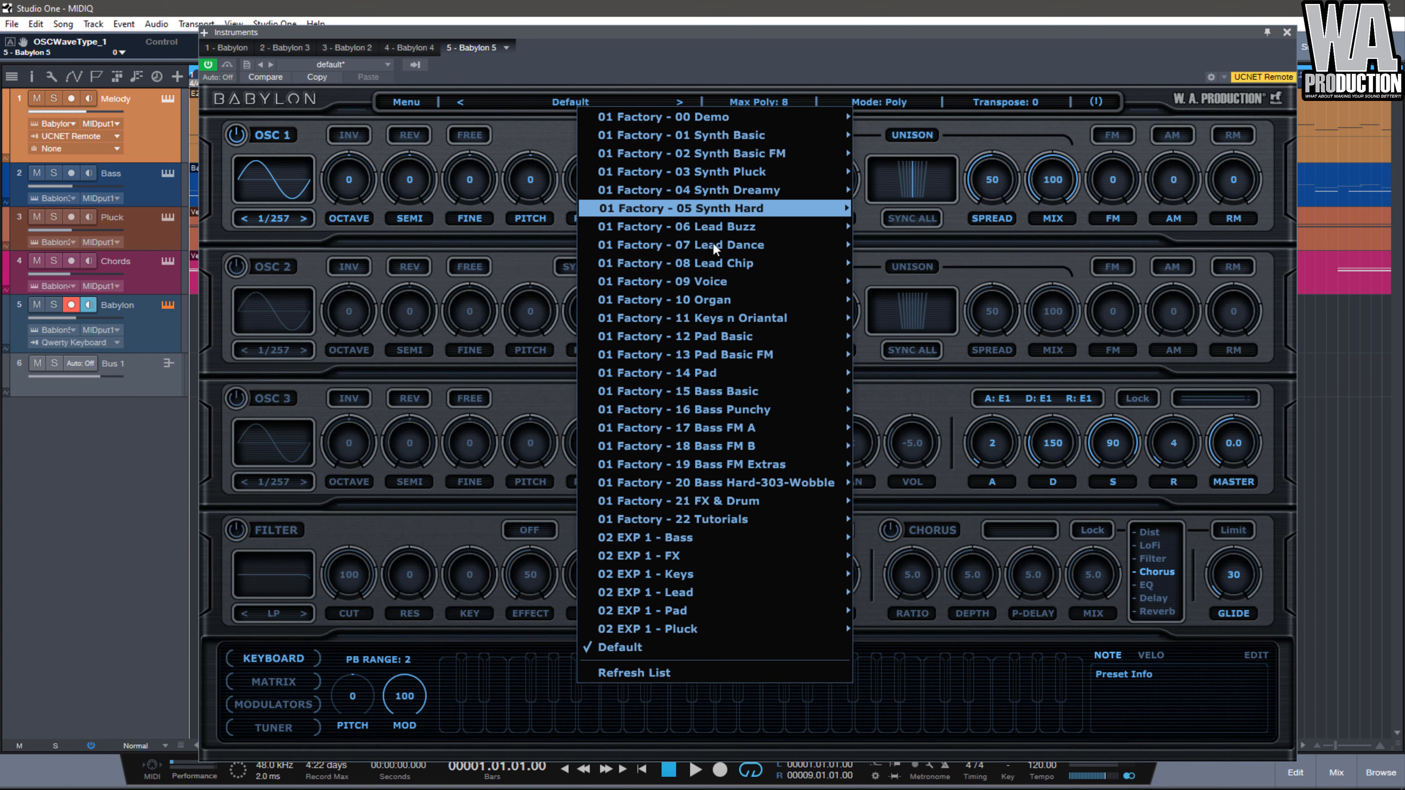
Browse the 01 Factory and 02 EXP 1 preset banks without loading a preset.
mouse_move(713, 464)
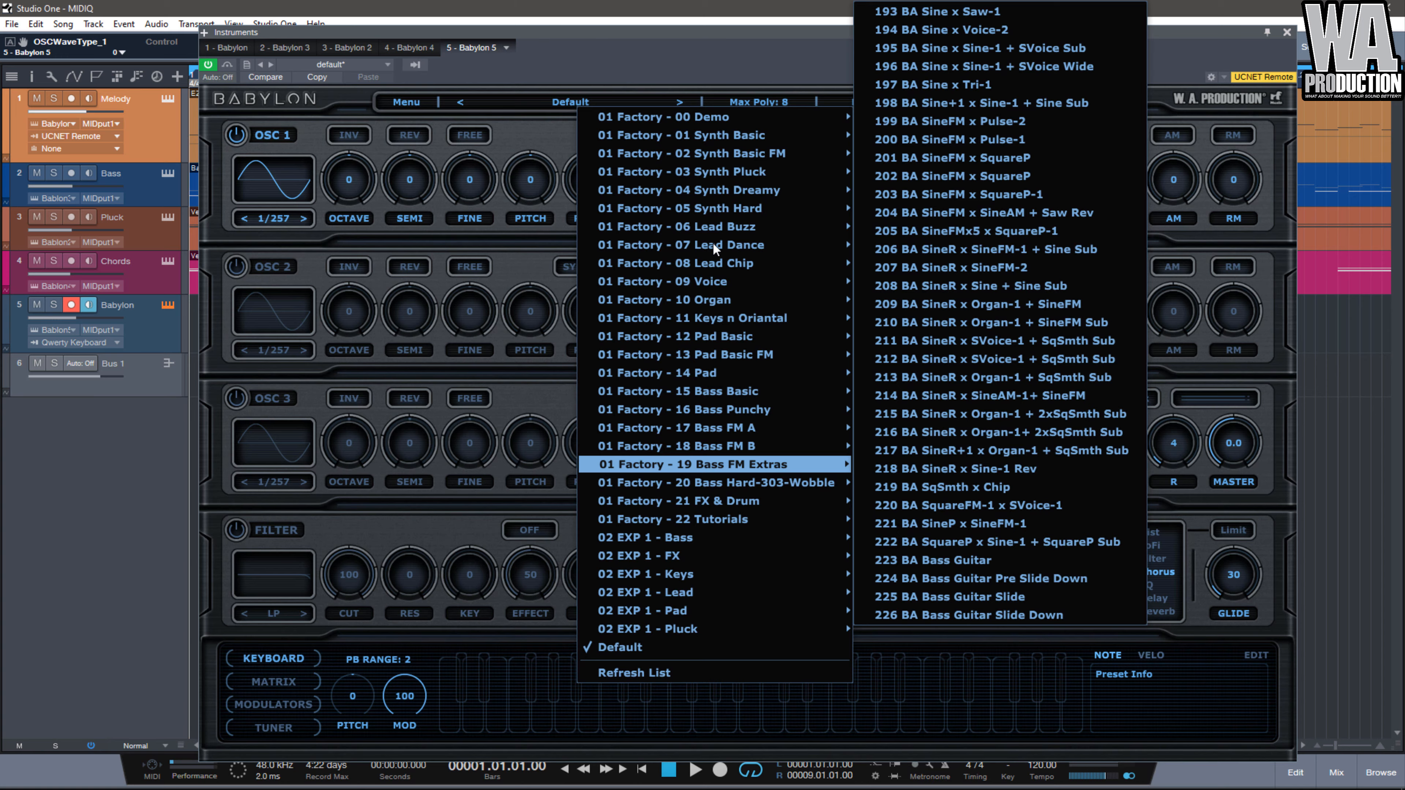
key("Down")
key("Down")
key("Down")
key("Down")
key("Down")
key("Down")
key("Down")
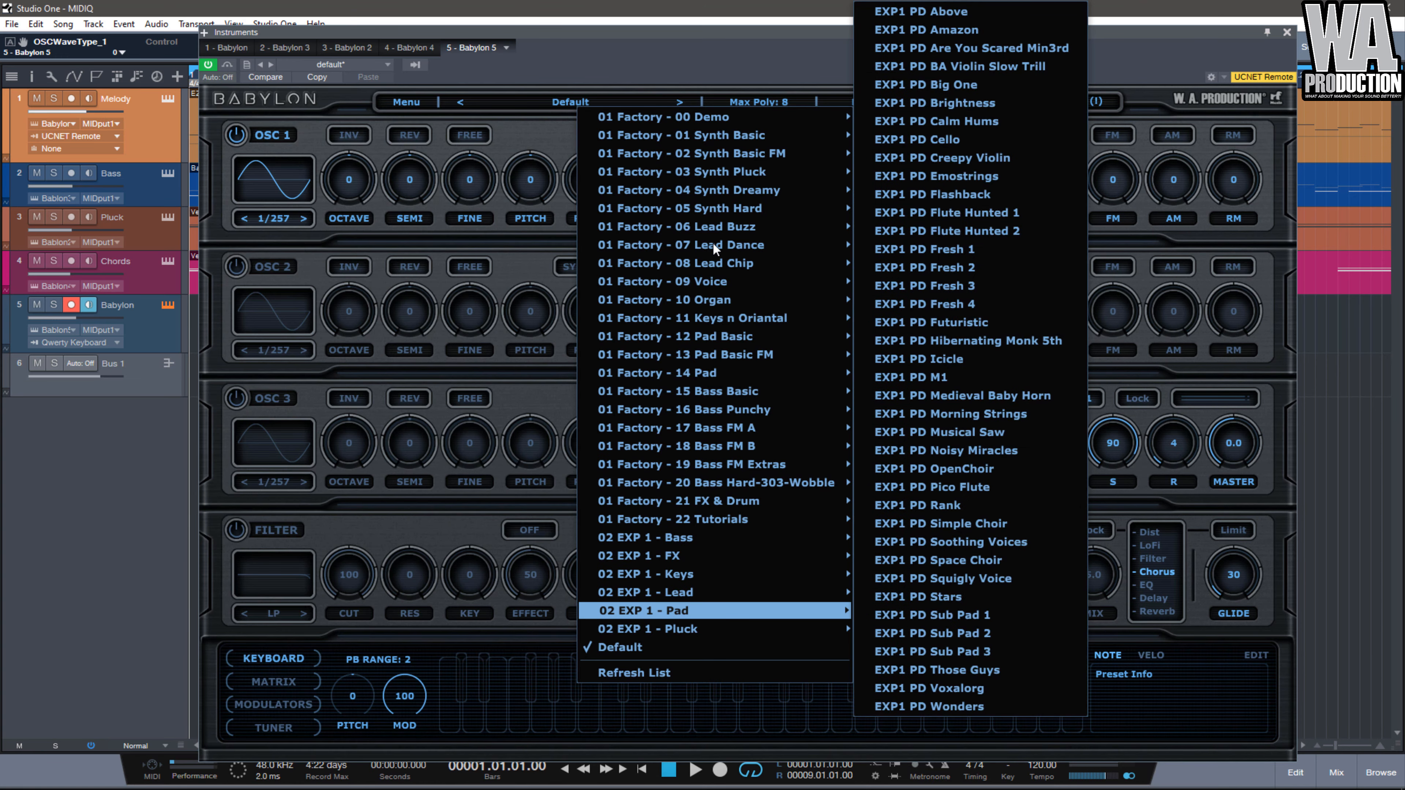
mouse_move(695, 569)
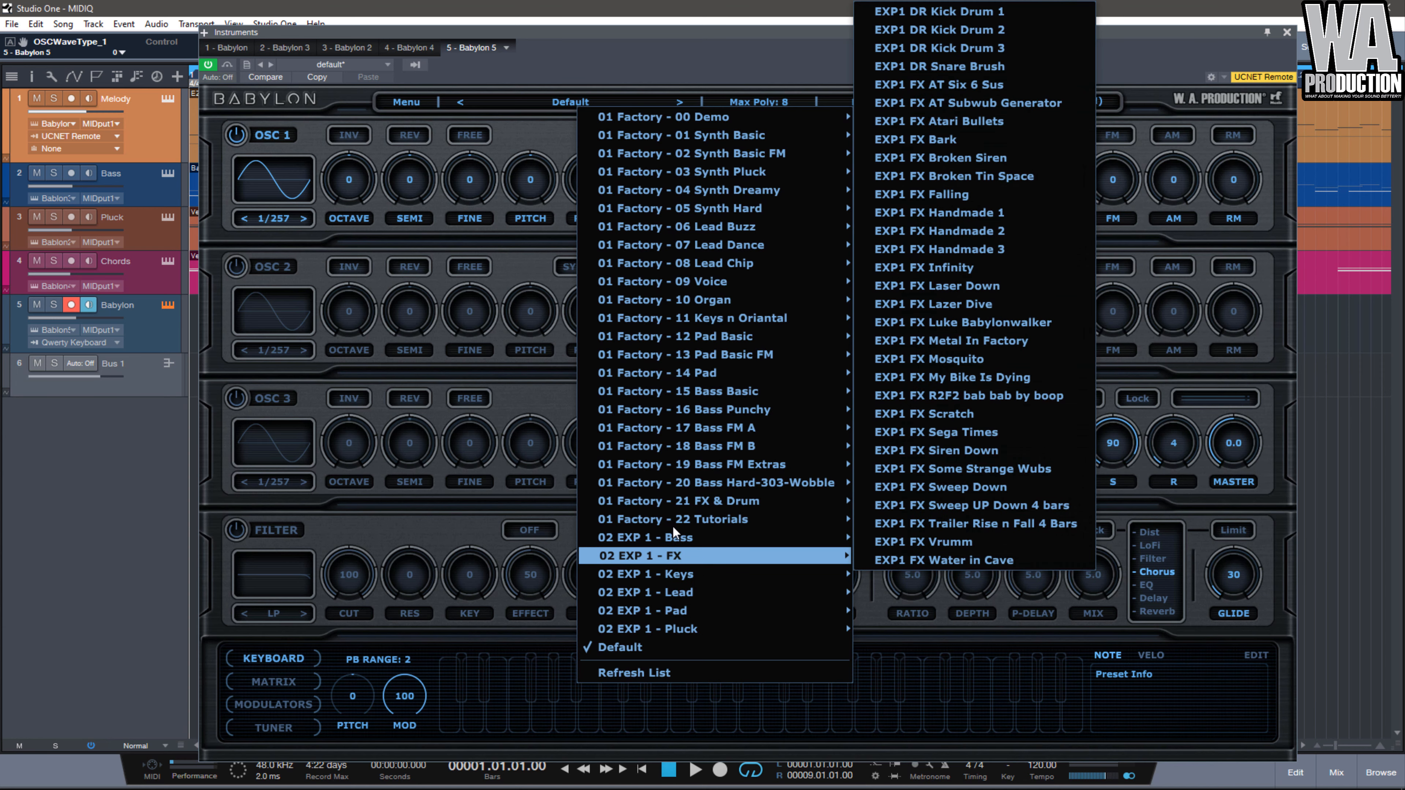
mouse_move(671, 525)
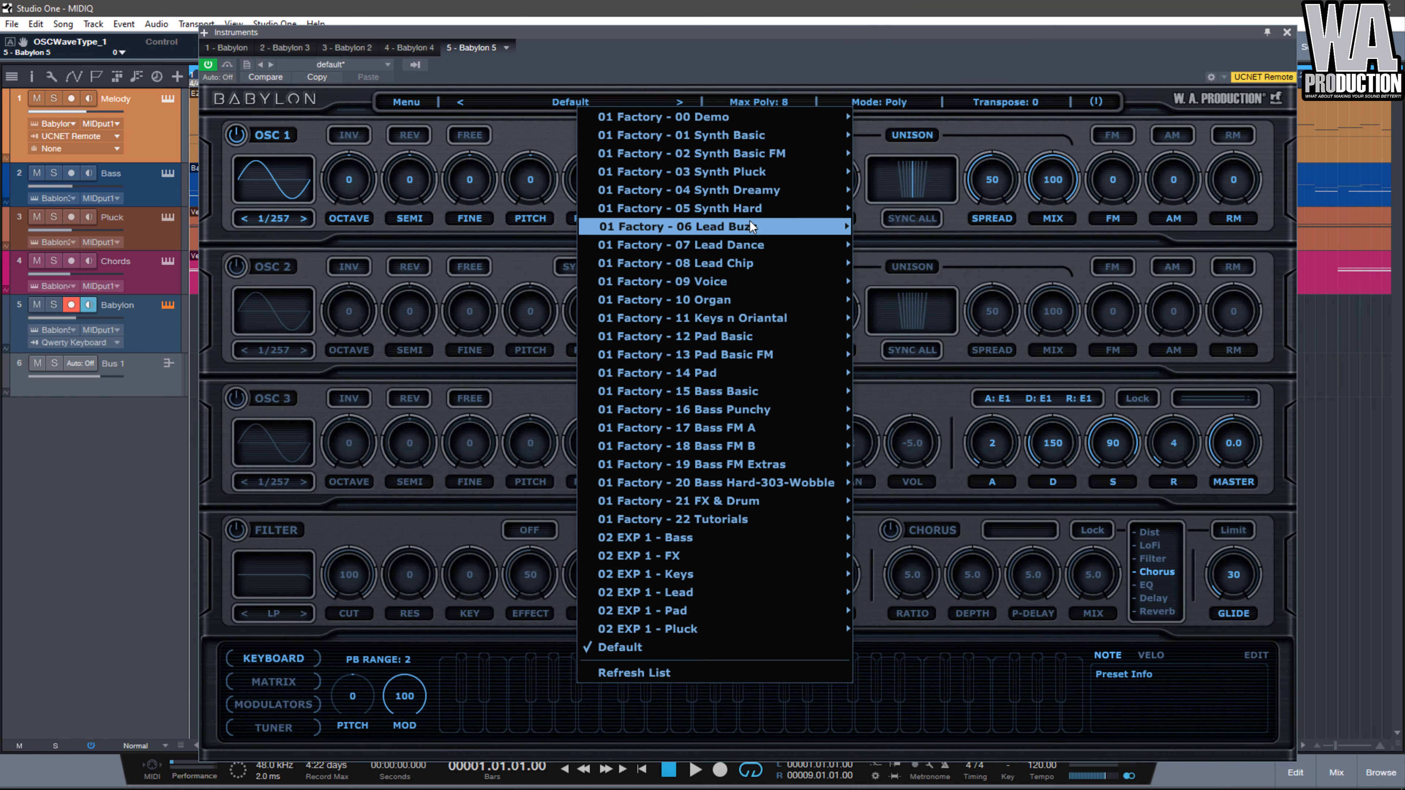
mouse_move(749, 227)
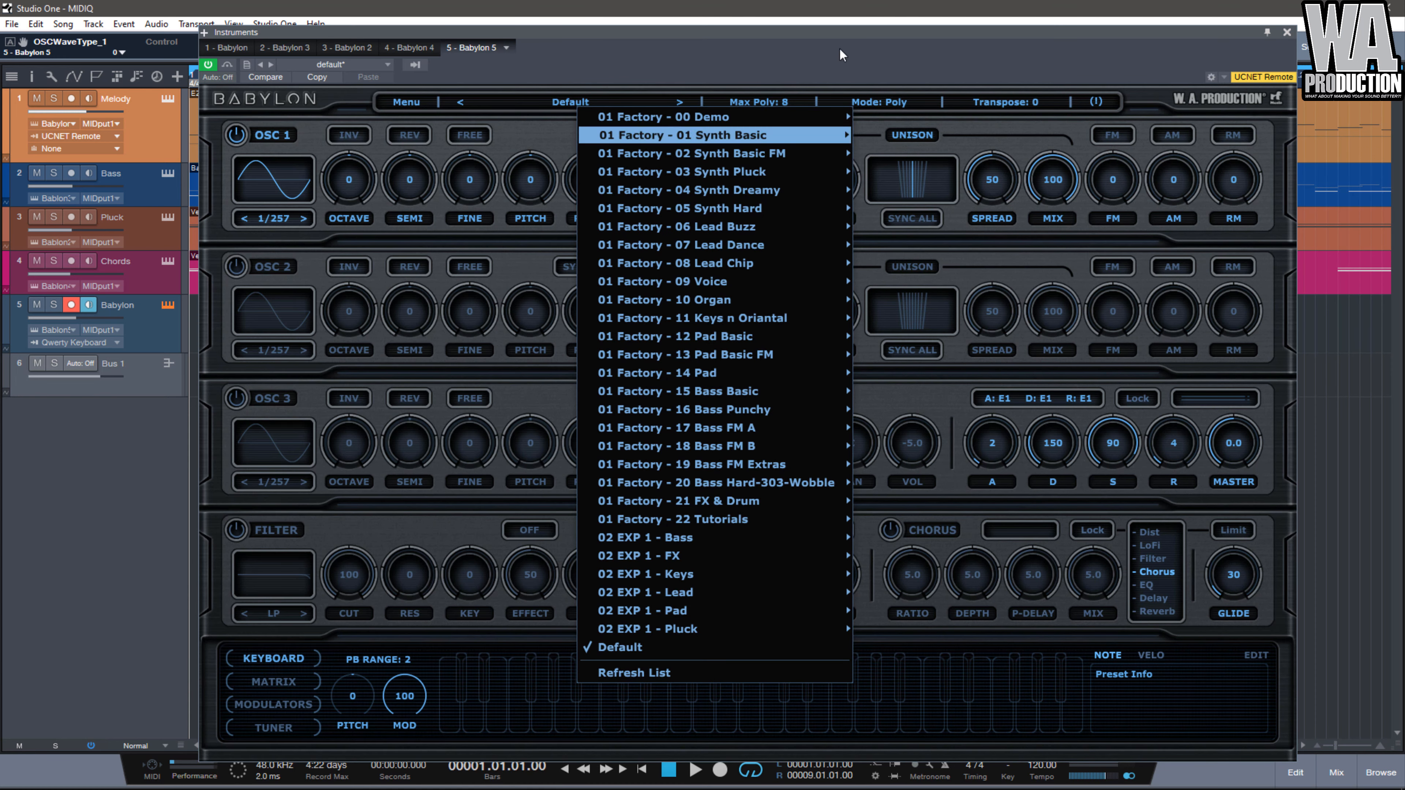
left_click(840, 49)
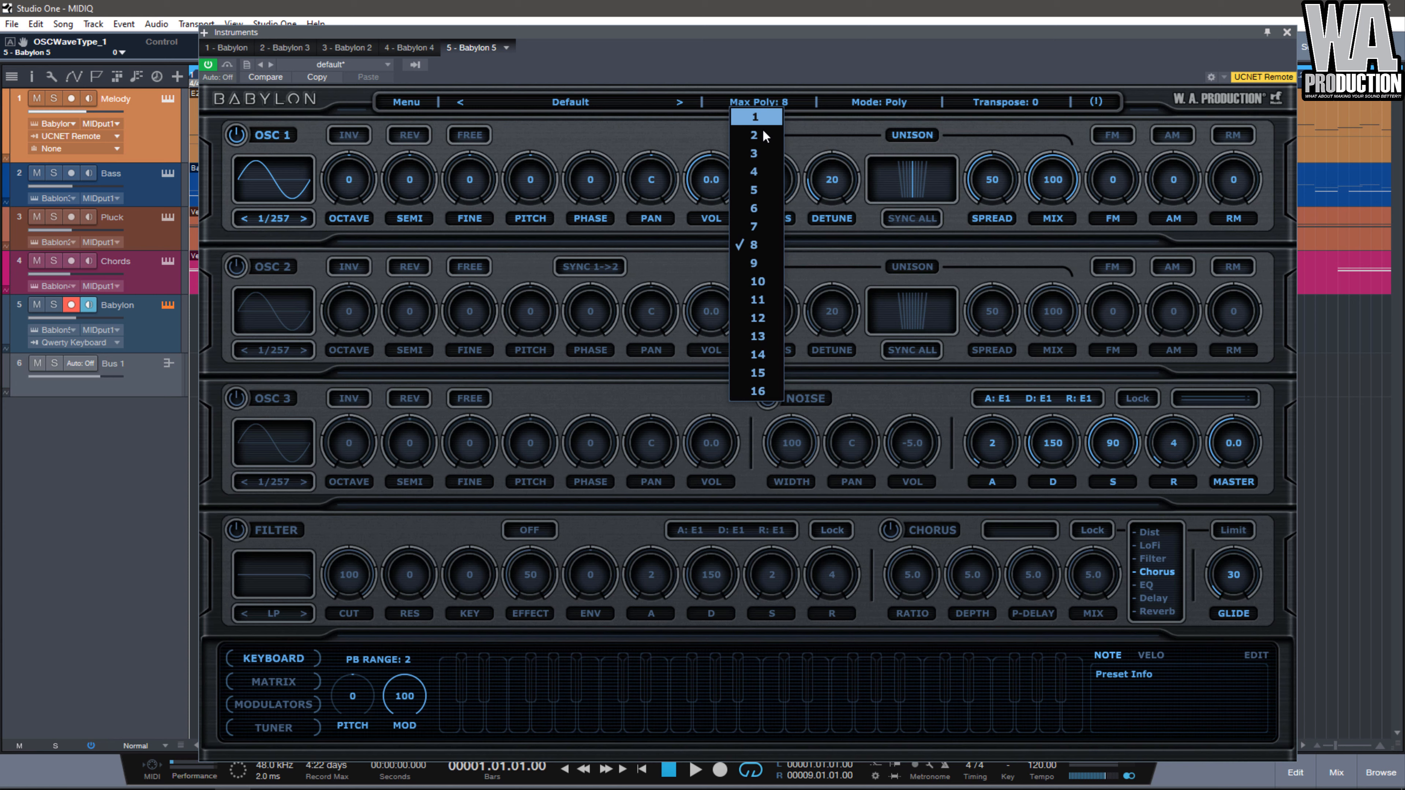
Examine the available maximum polyphony, voice mode and transpose options without changing them.
left_click(878, 103)
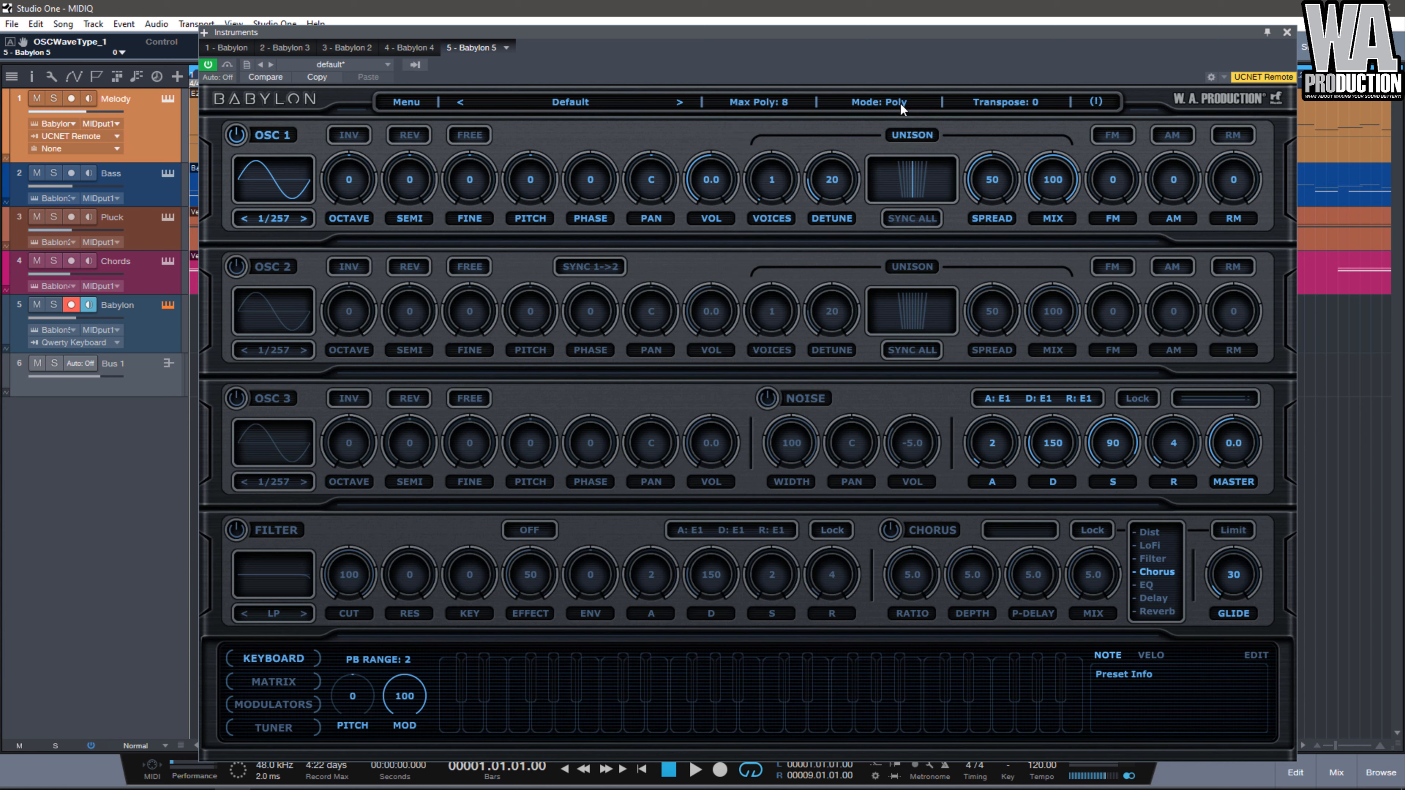
left_click(879, 104)
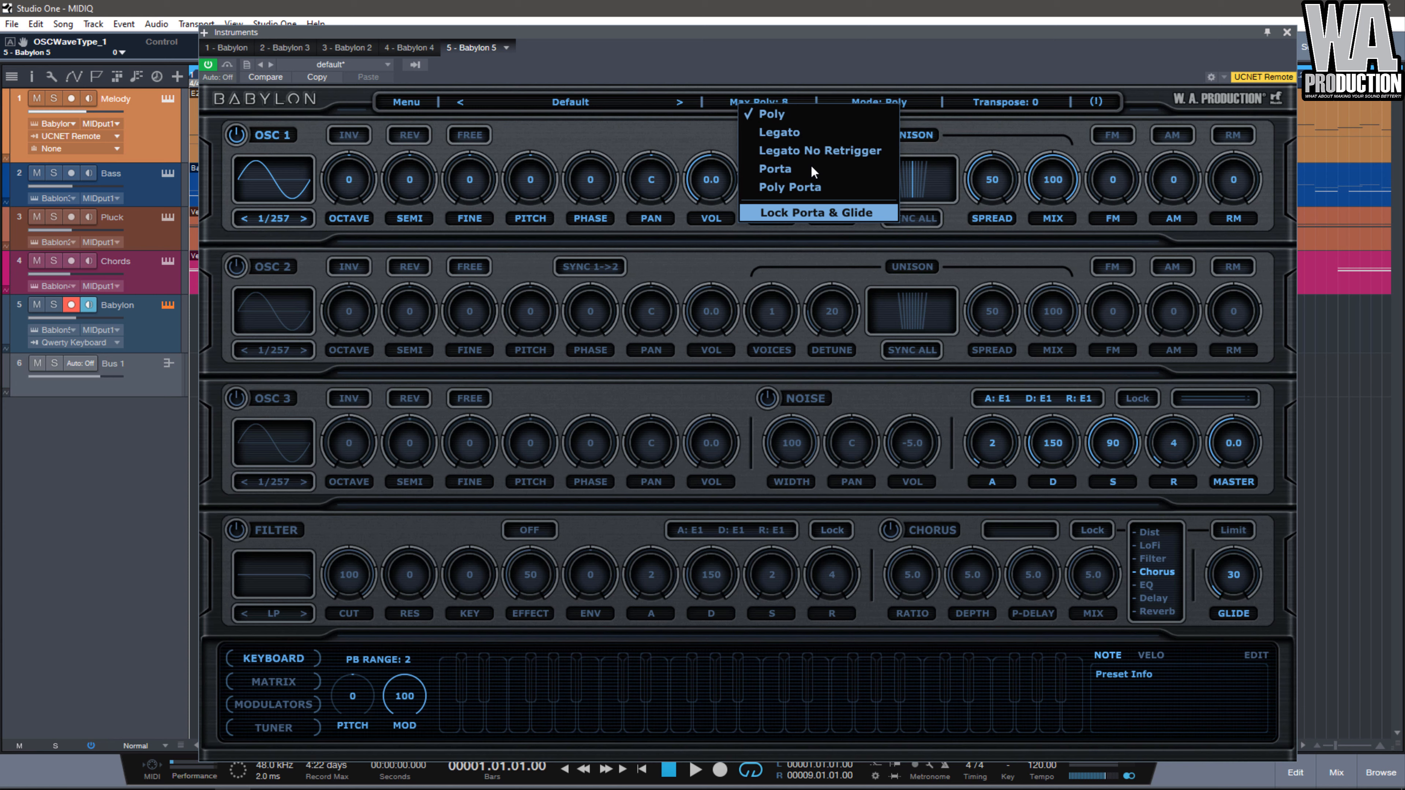
left_click(1000, 79)
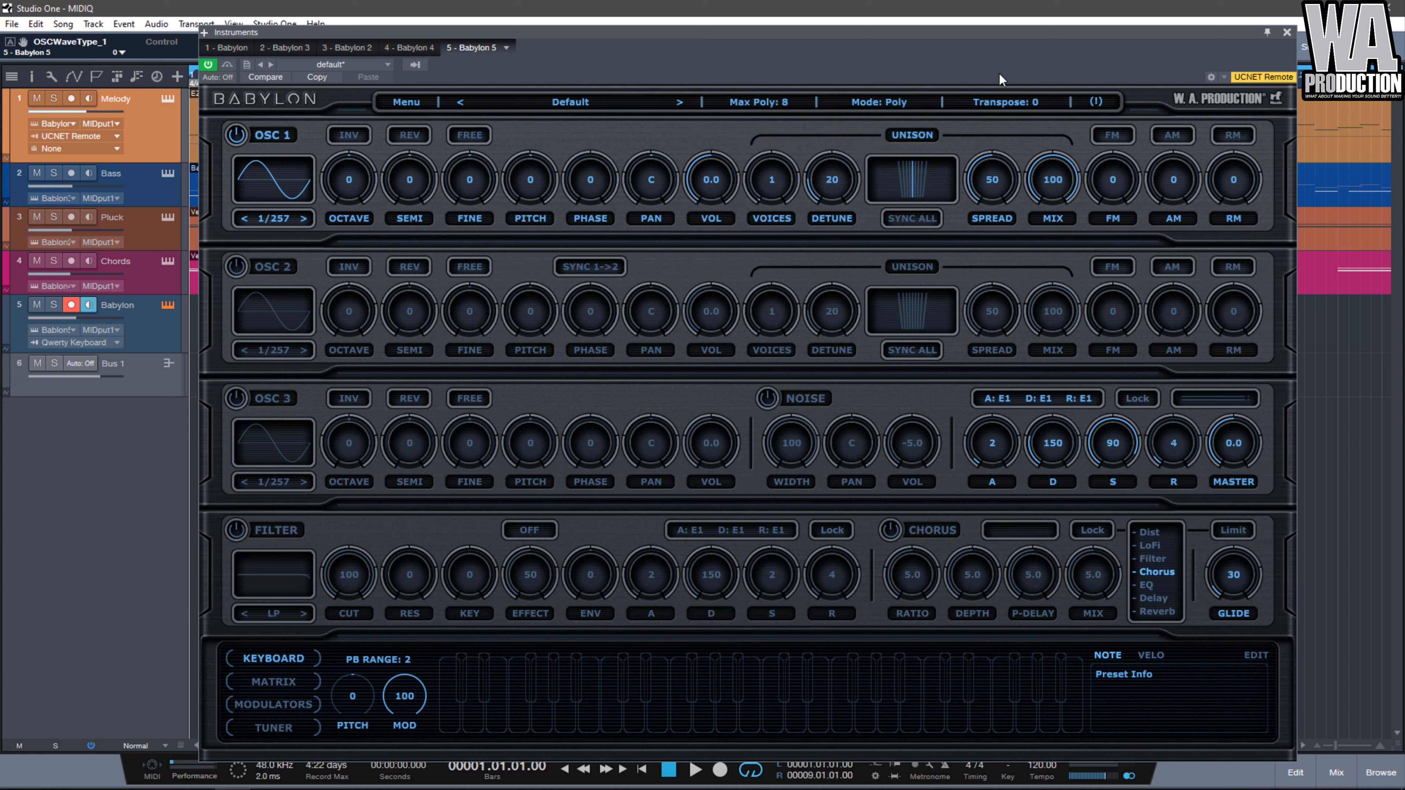
left_click(1000, 103)
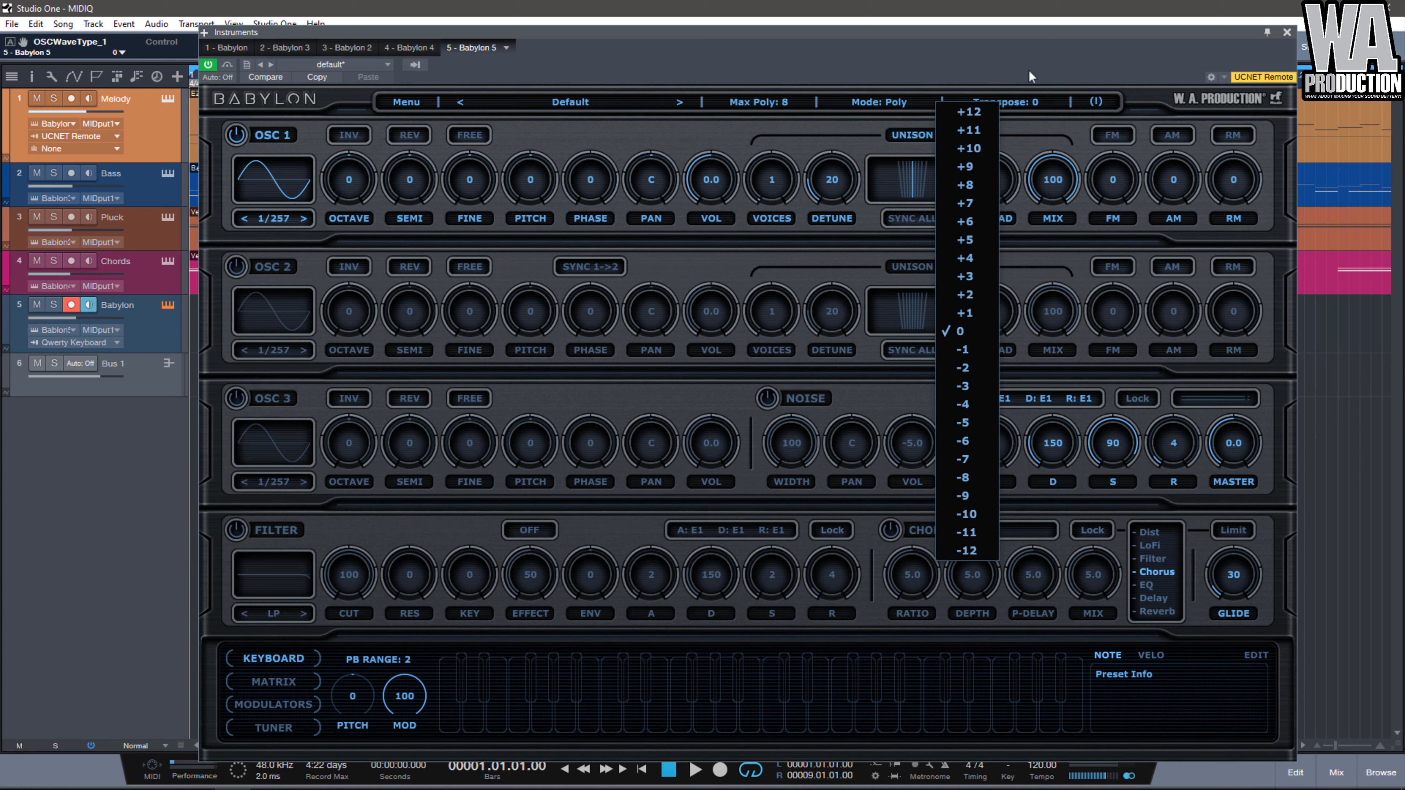
left_click(1051, 47)
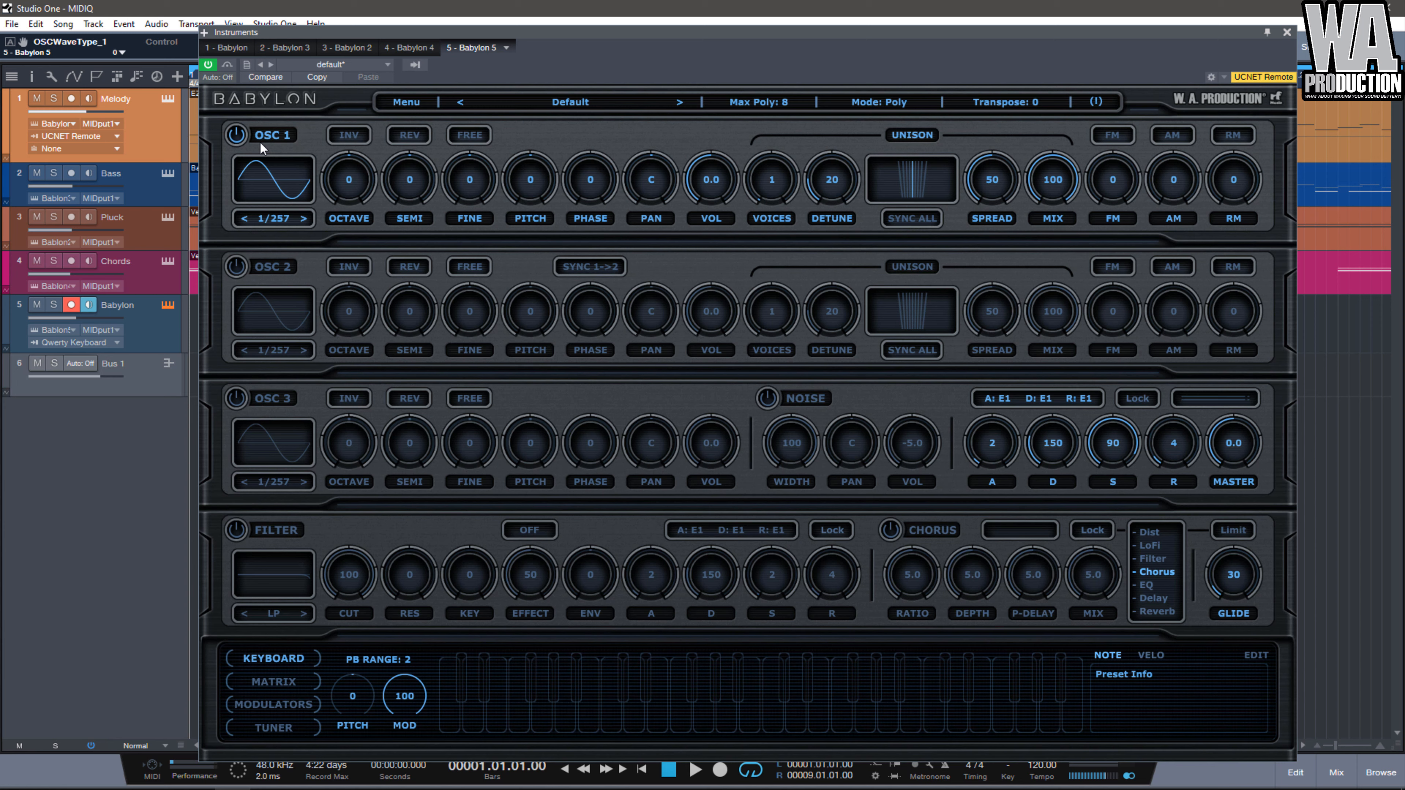
Set OSC 1's waveform to Pulse 3 and audition it on the virtual keyboard.
left_click(263, 181)
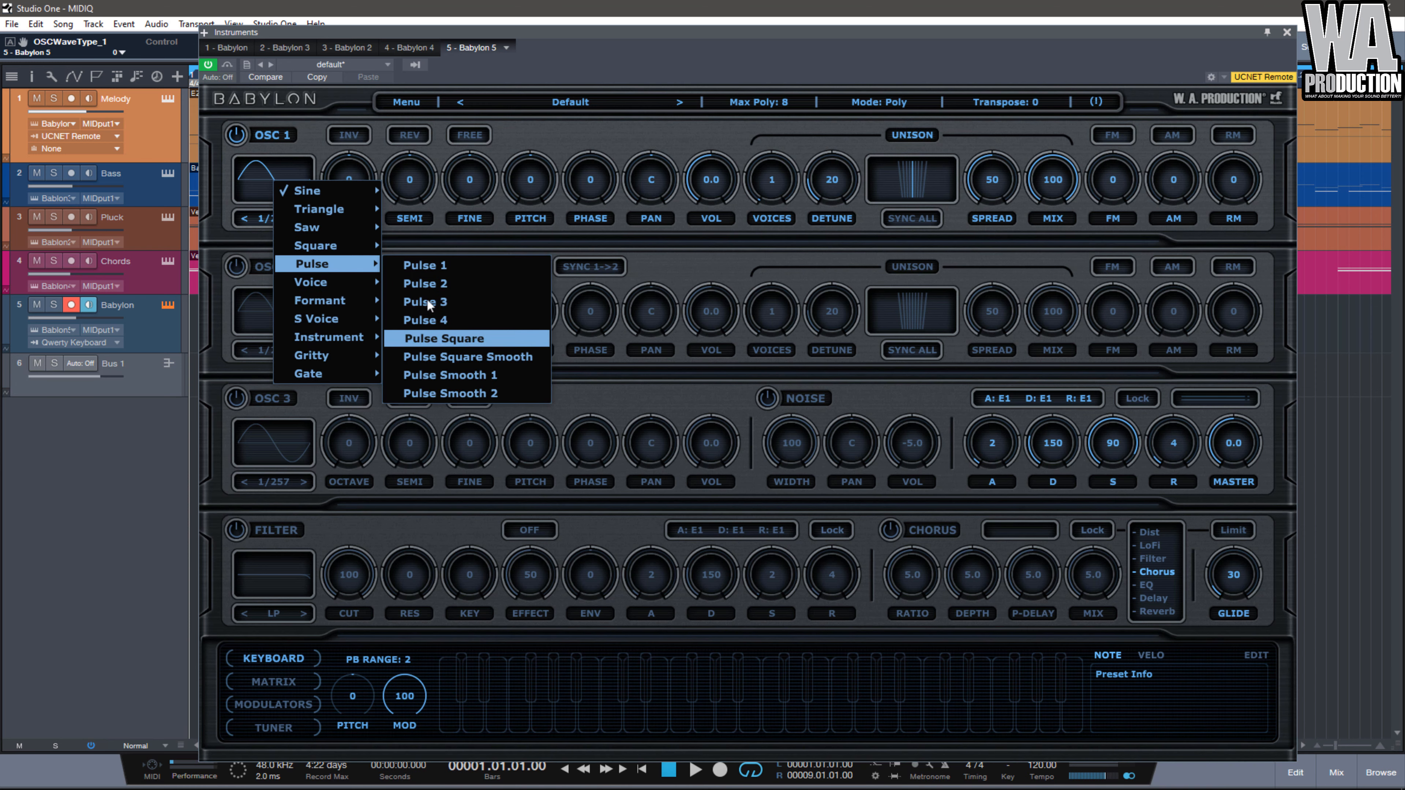
left_click(446, 308)
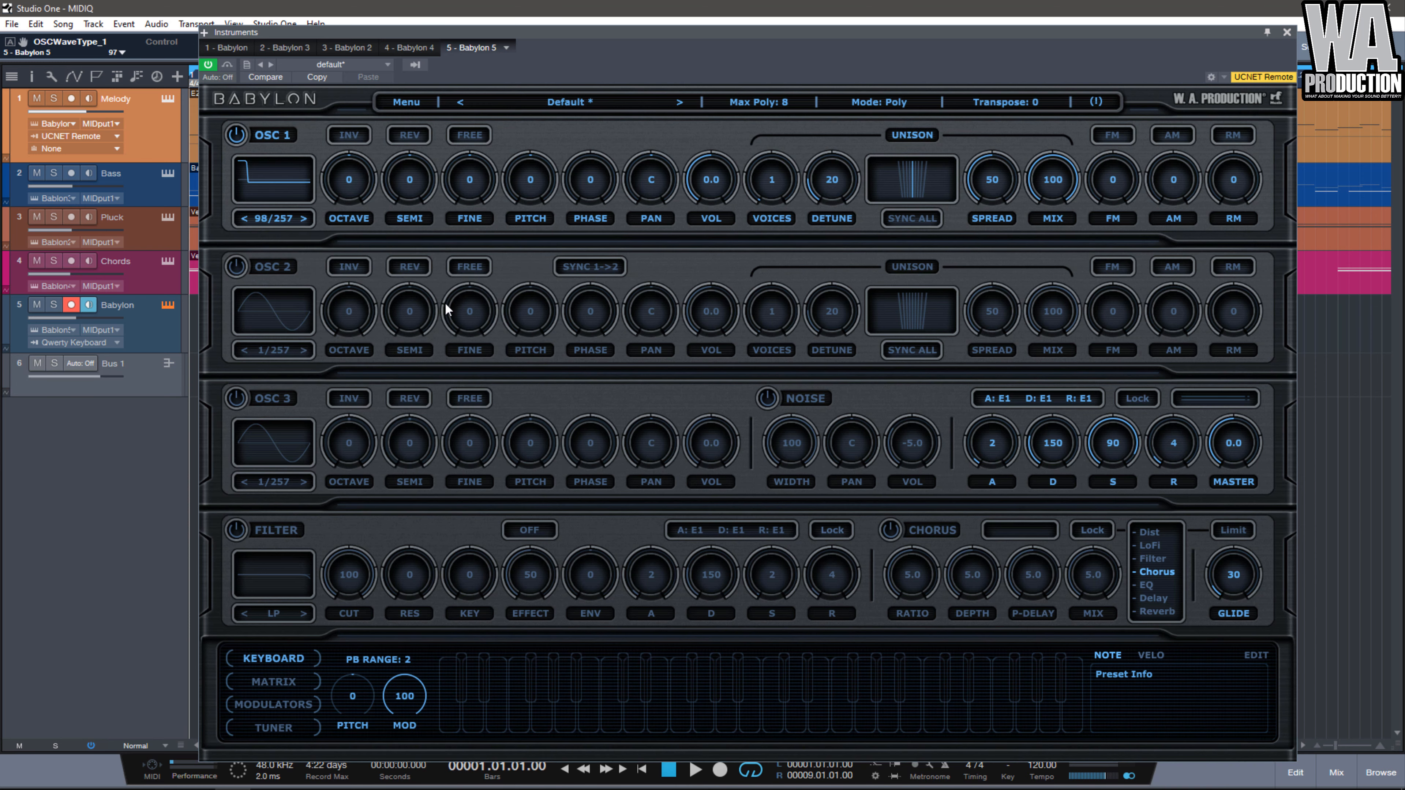
left_click_drag(497, 725, 565, 732)
Set OSC 1's octave to -1, semi to +4, fine to -28, pitch to +1.65 and phase to 25, auditioning notes on the virtual keyboard.
scroll(359, 187, "down", 1)
left_click_drag(520, 731, 558, 731)
left_click(565, 730)
left_click(588, 719)
left_click_drag(599, 177, 360, 197)
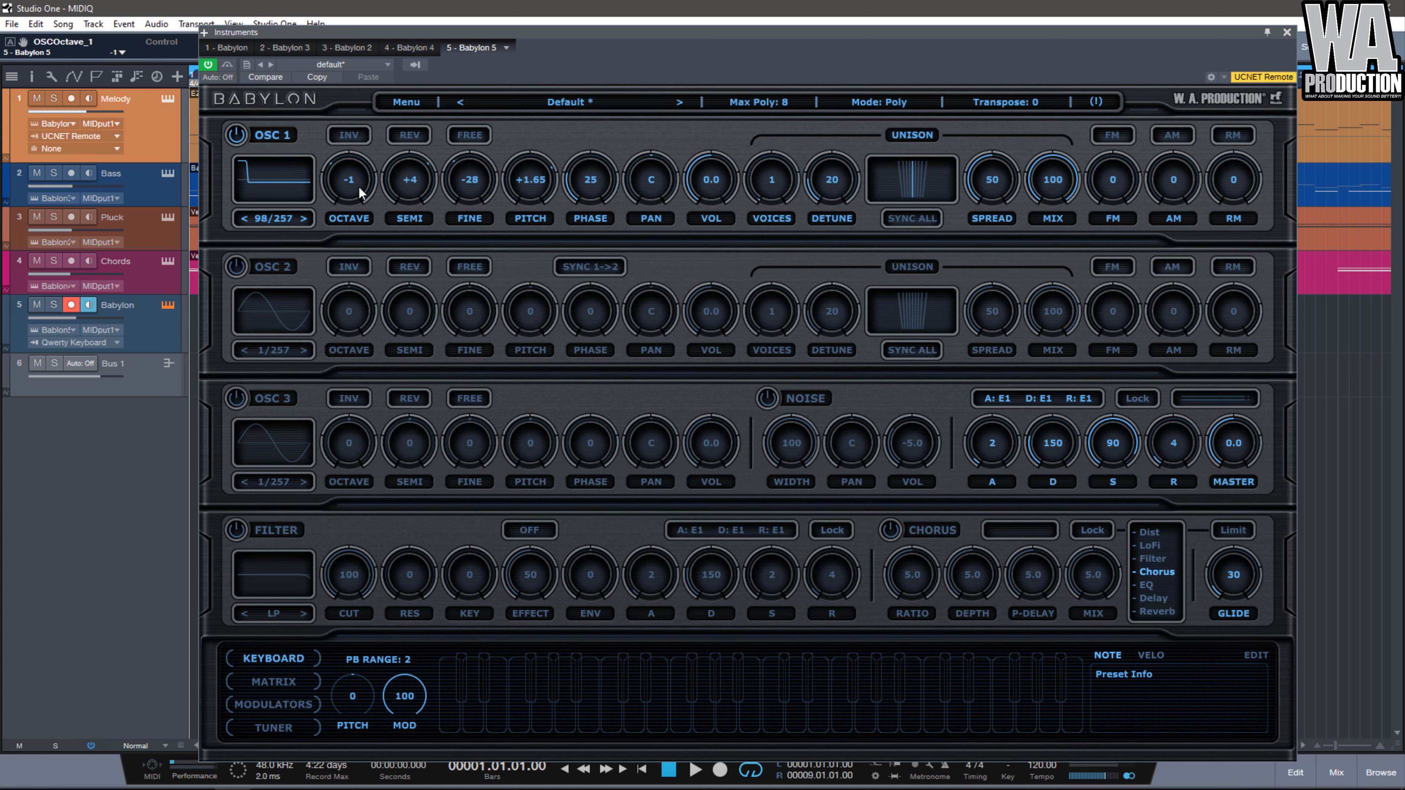
left_click_drag(493, 735, 590, 724)
Try the reverse, invert and free options on OSC 1.
left_click(412, 140)
left_click(340, 138)
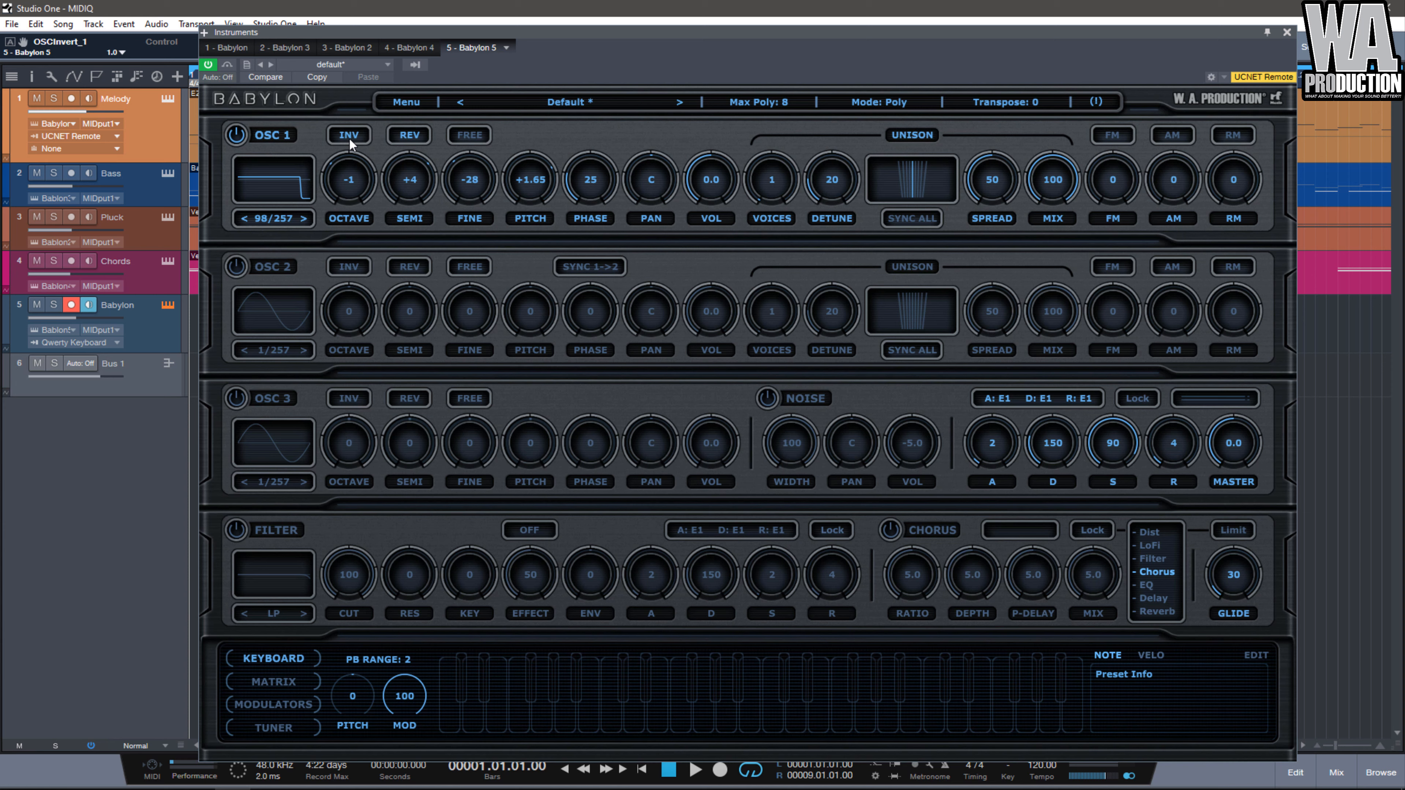
left_click(476, 142)
Set OSC 1's unison detune to 100 with 9 voices and audition notes on the virtual keyboard.
scroll(826, 198, "up", 10)
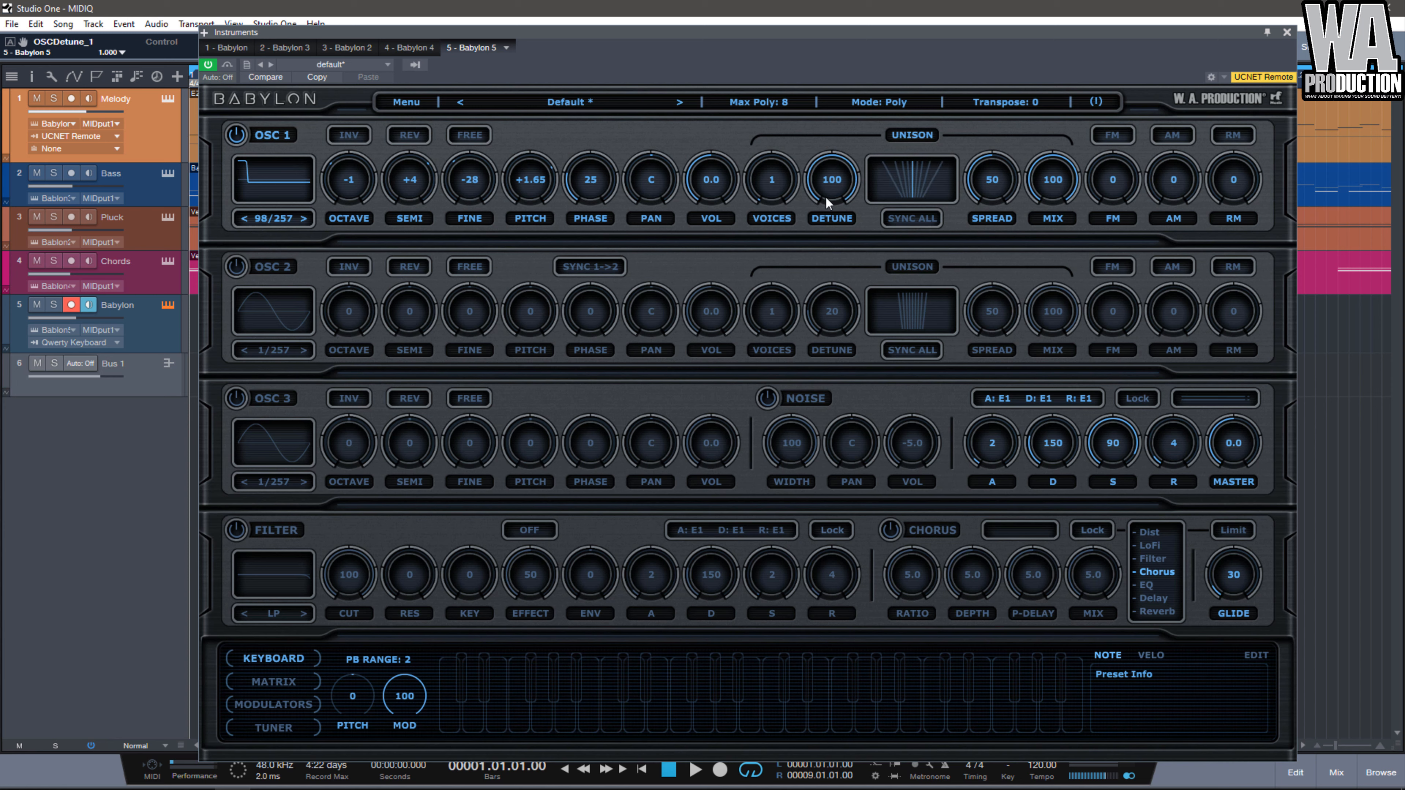
scroll(771, 180, "up", 8)
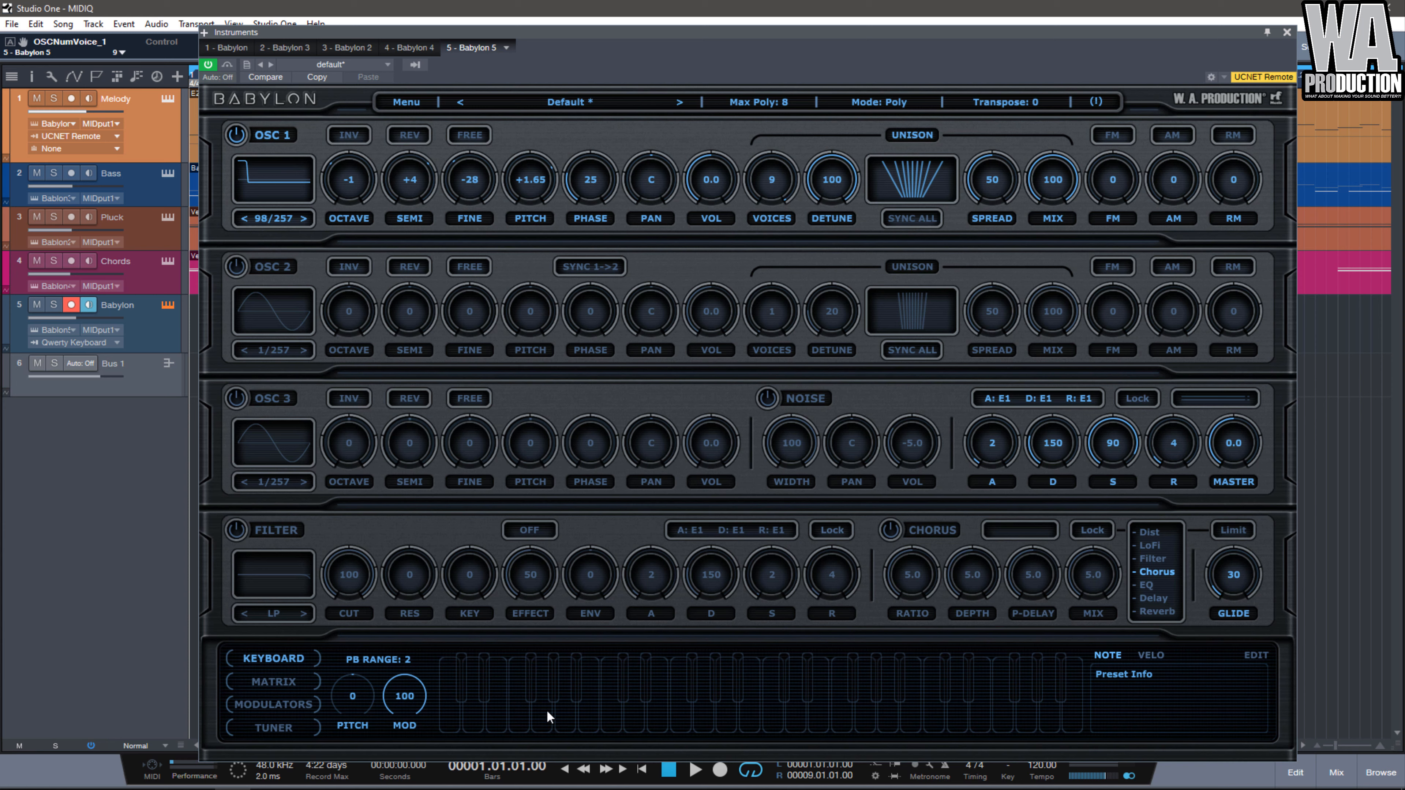
left_click(518, 726)
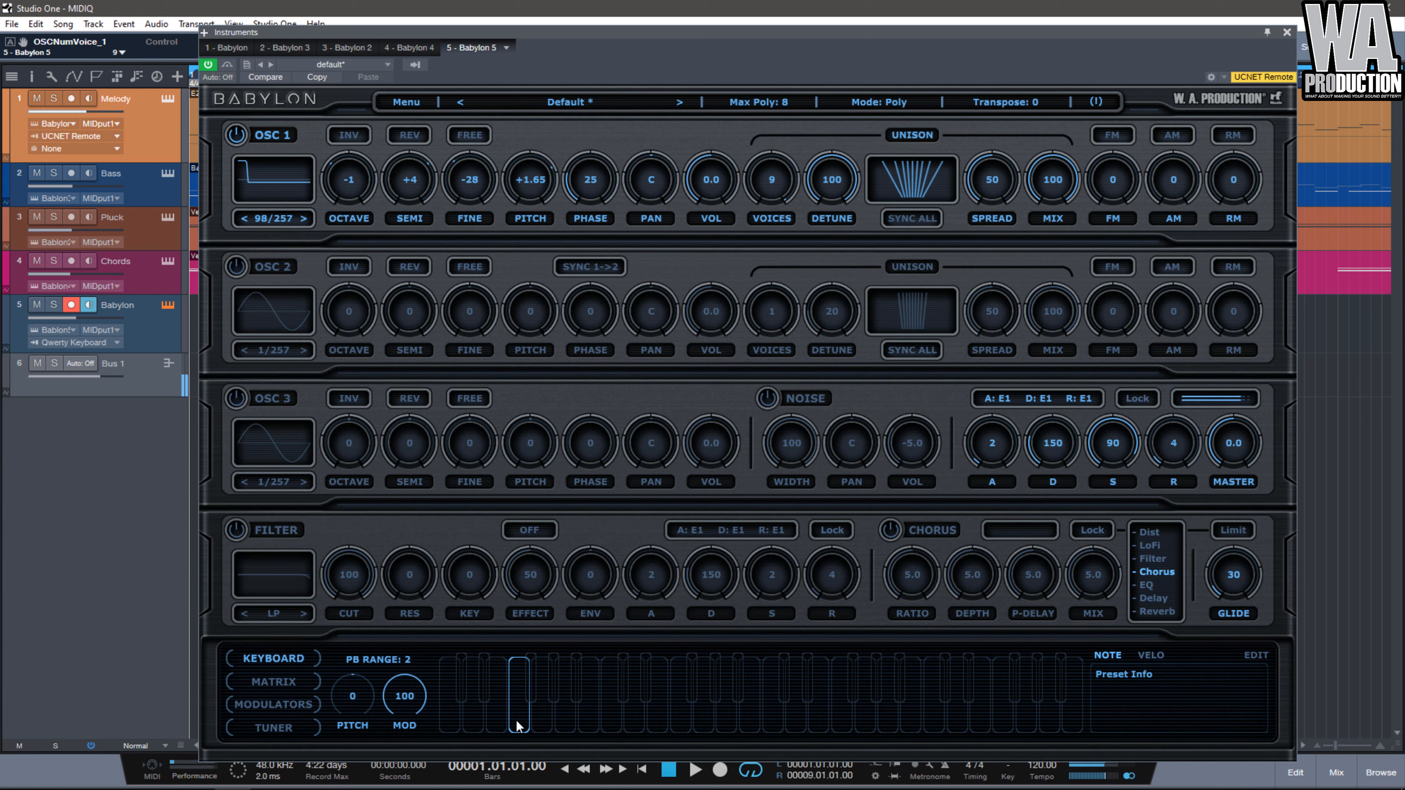
left_click(572, 728)
left_click(592, 725)
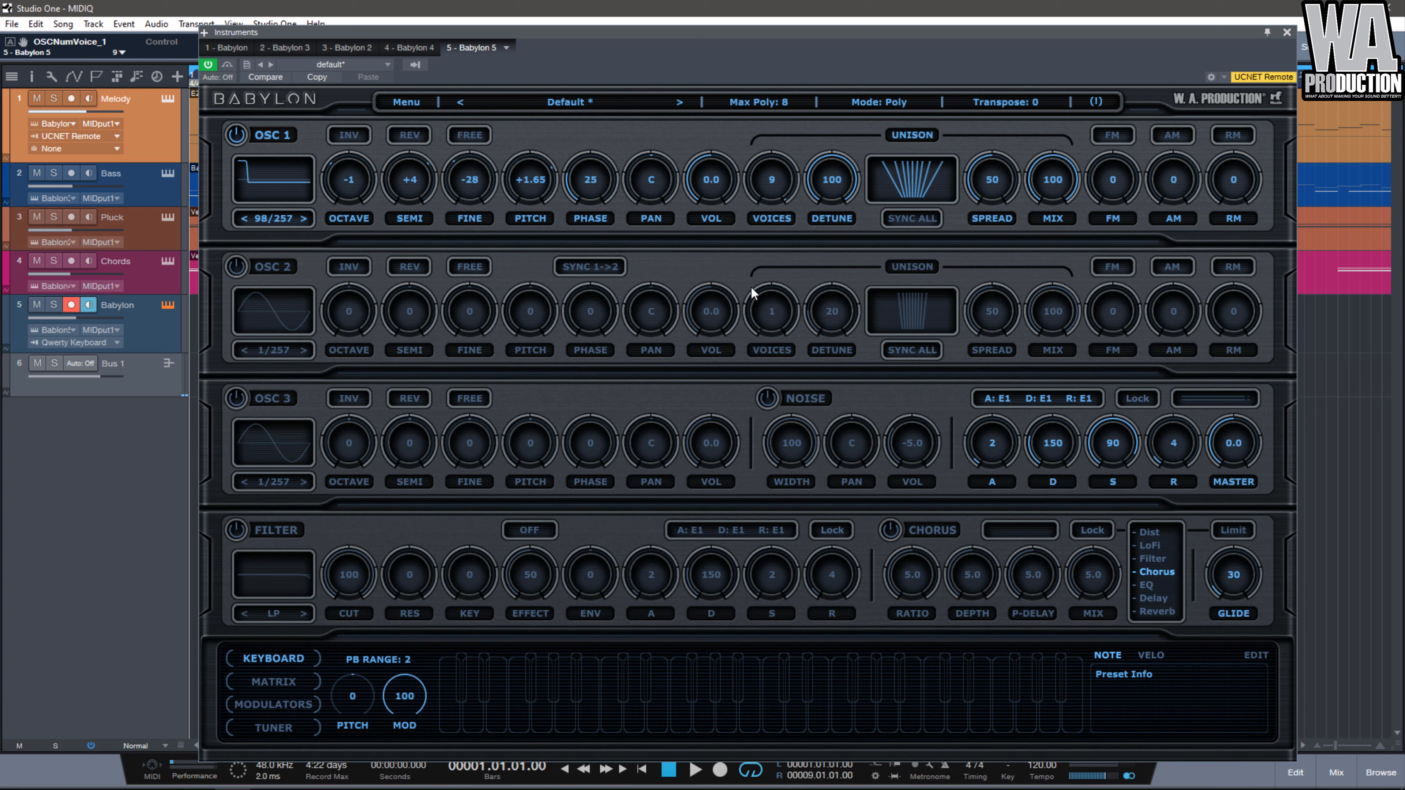
Reduce OSC 1's unison detune to 12 and play several notes to hear the result.
scroll(812, 186, "down", 10)
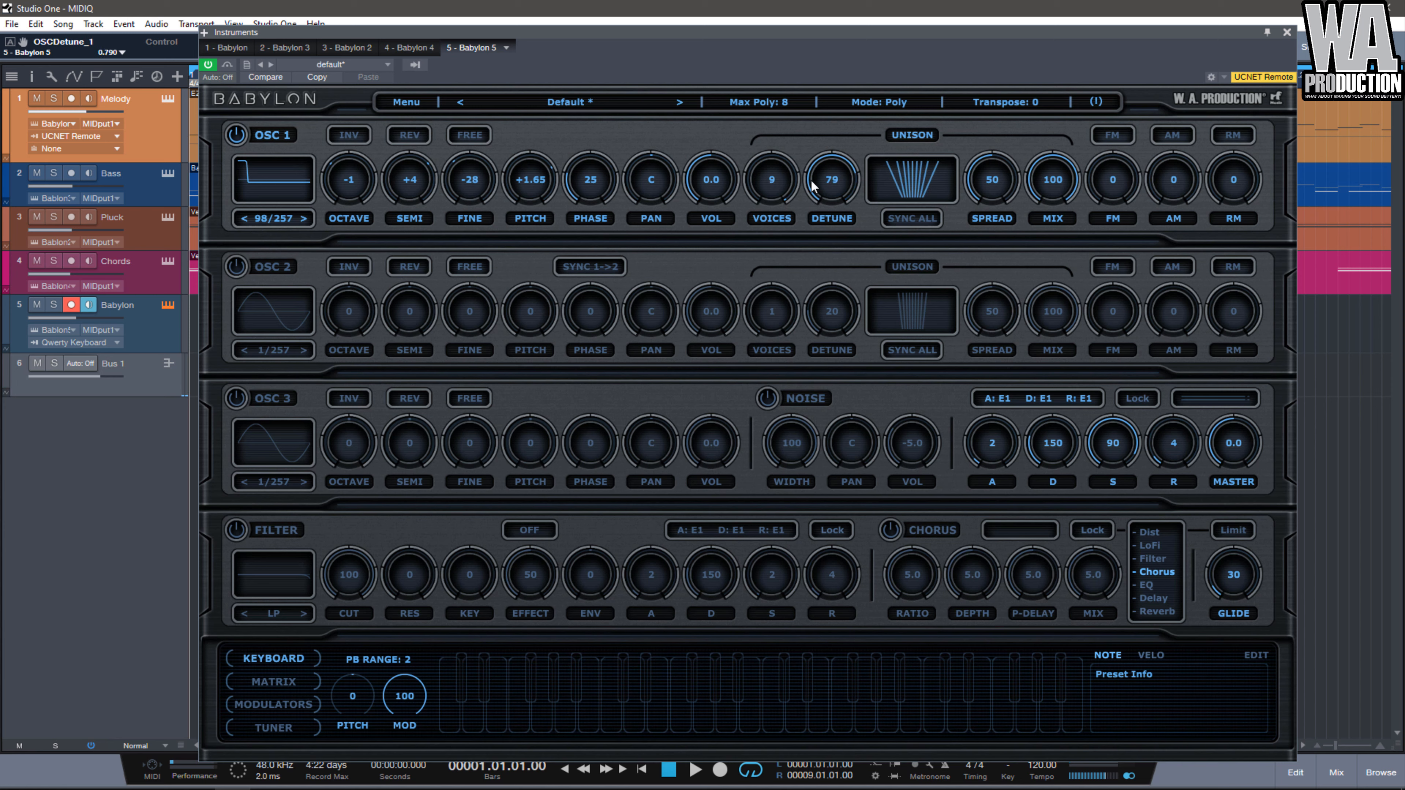
scroll(812, 187, "up", 1)
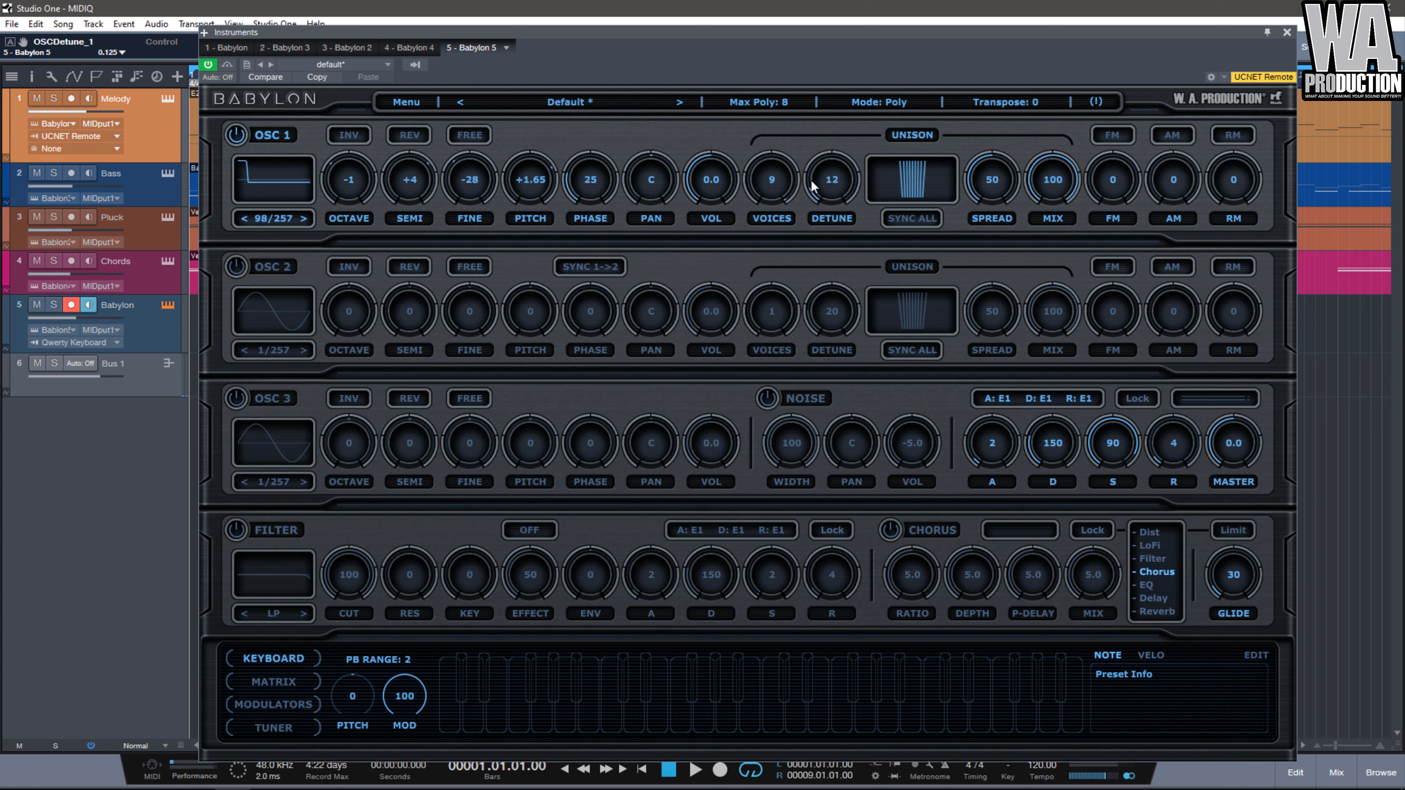
left_click(520, 718)
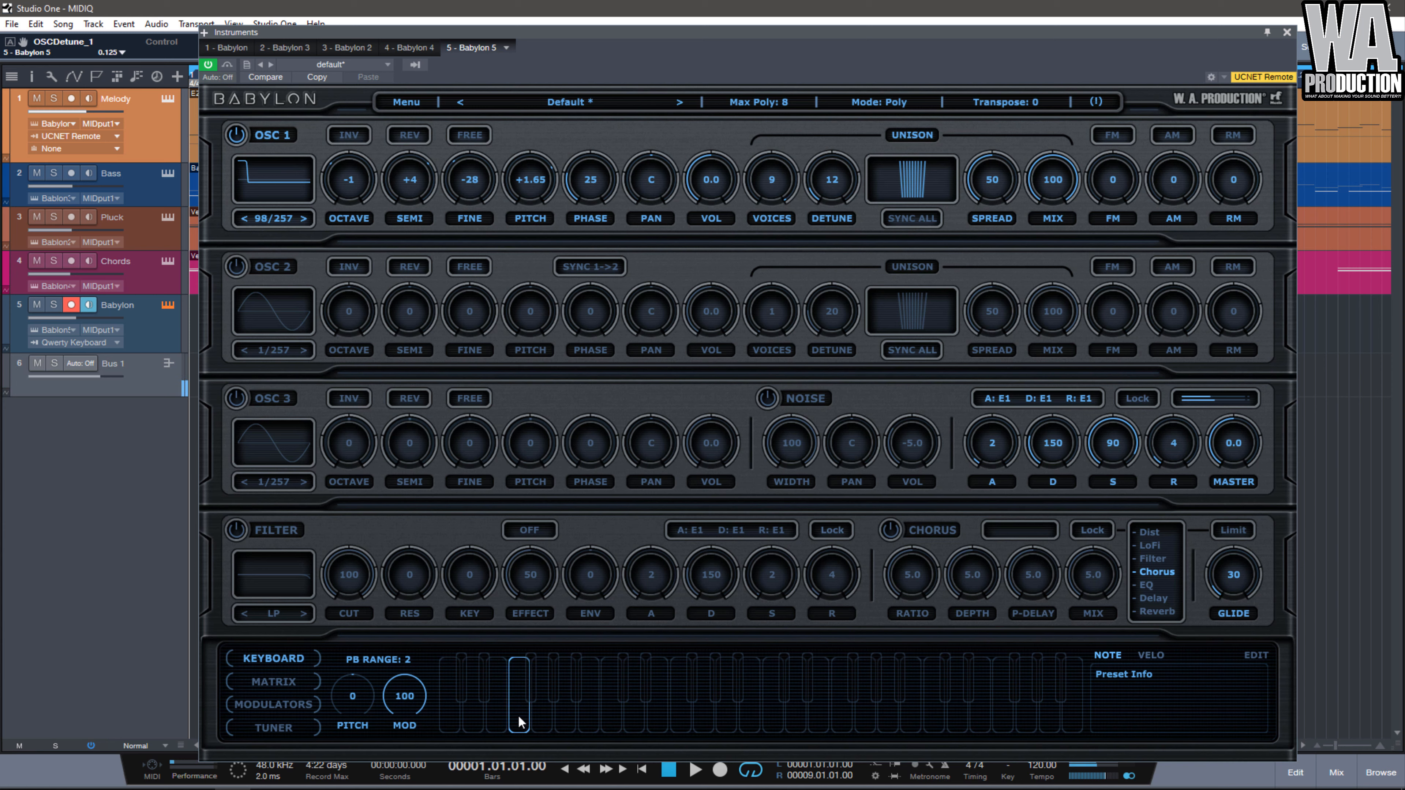
left_click(549, 721)
left_click(568, 720)
left_click(594, 726)
Enable Sync All for OSC 1's unison voices and audition four notes on the virtual keyboard.
left_click(913, 219)
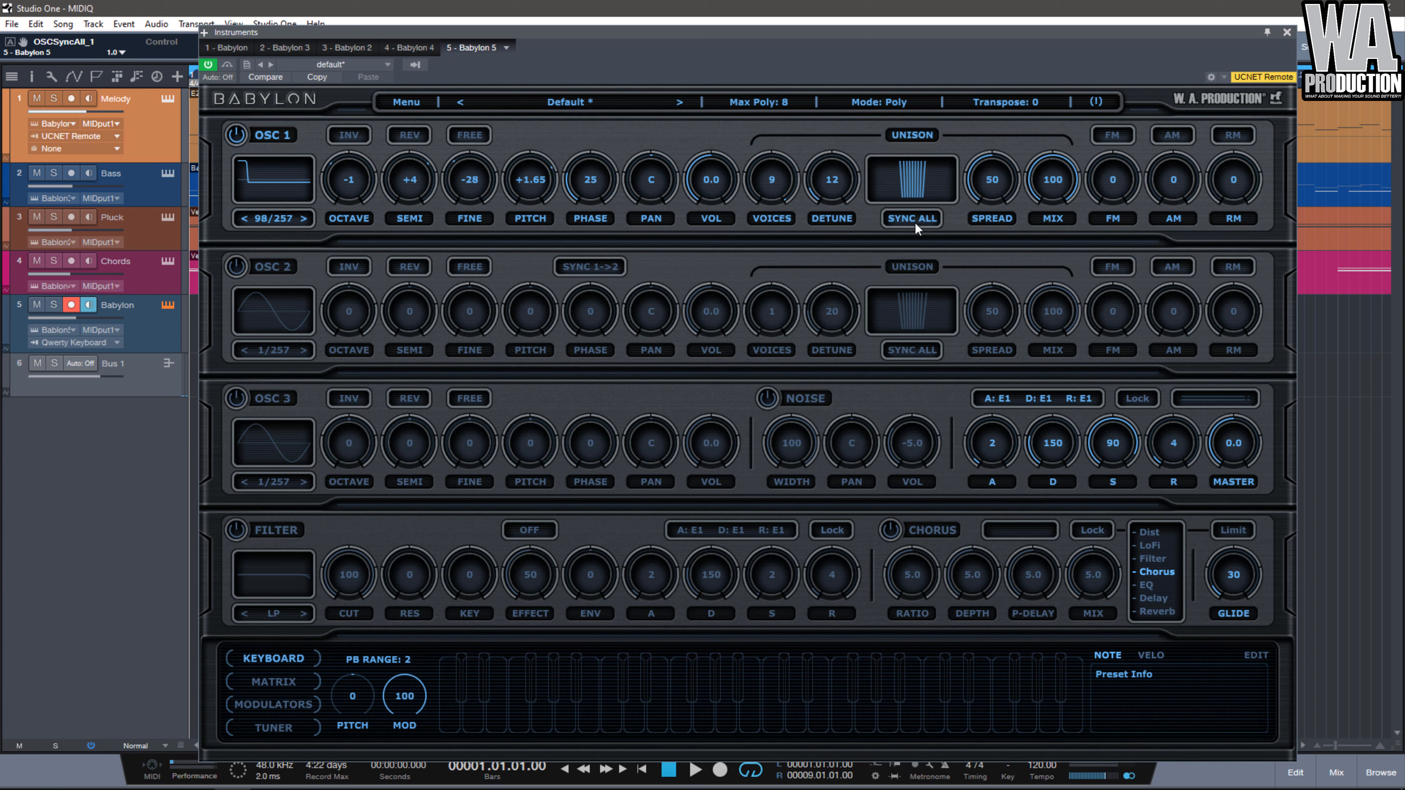
left_click(493, 729)
left_click(521, 729)
left_click(543, 728)
left_click(566, 728)
Set OSC 1's unison spread to 100 and audition the wider sound.
scroll(987, 191, "up", 10)
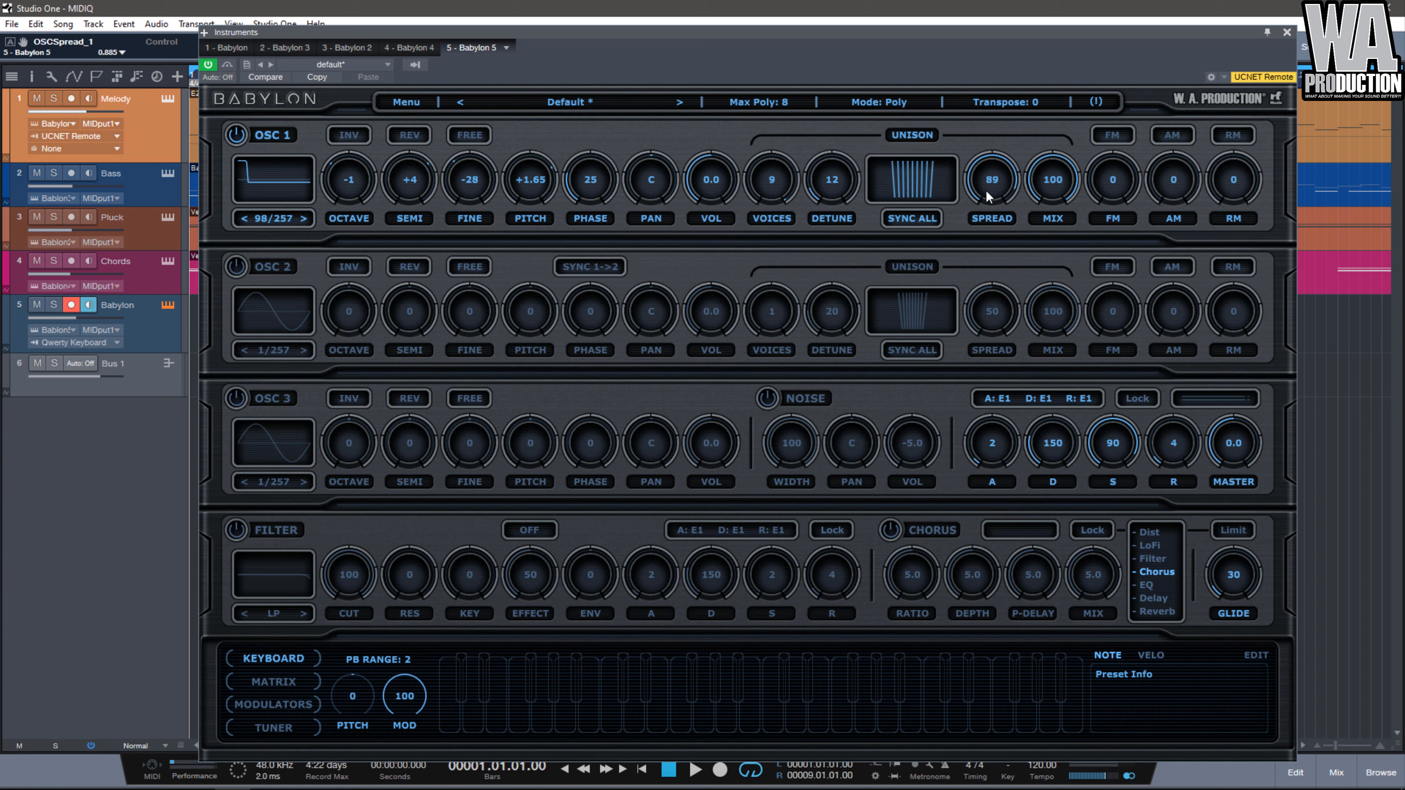
left_click(545, 732)
left_click(565, 729)
left_click(587, 728)
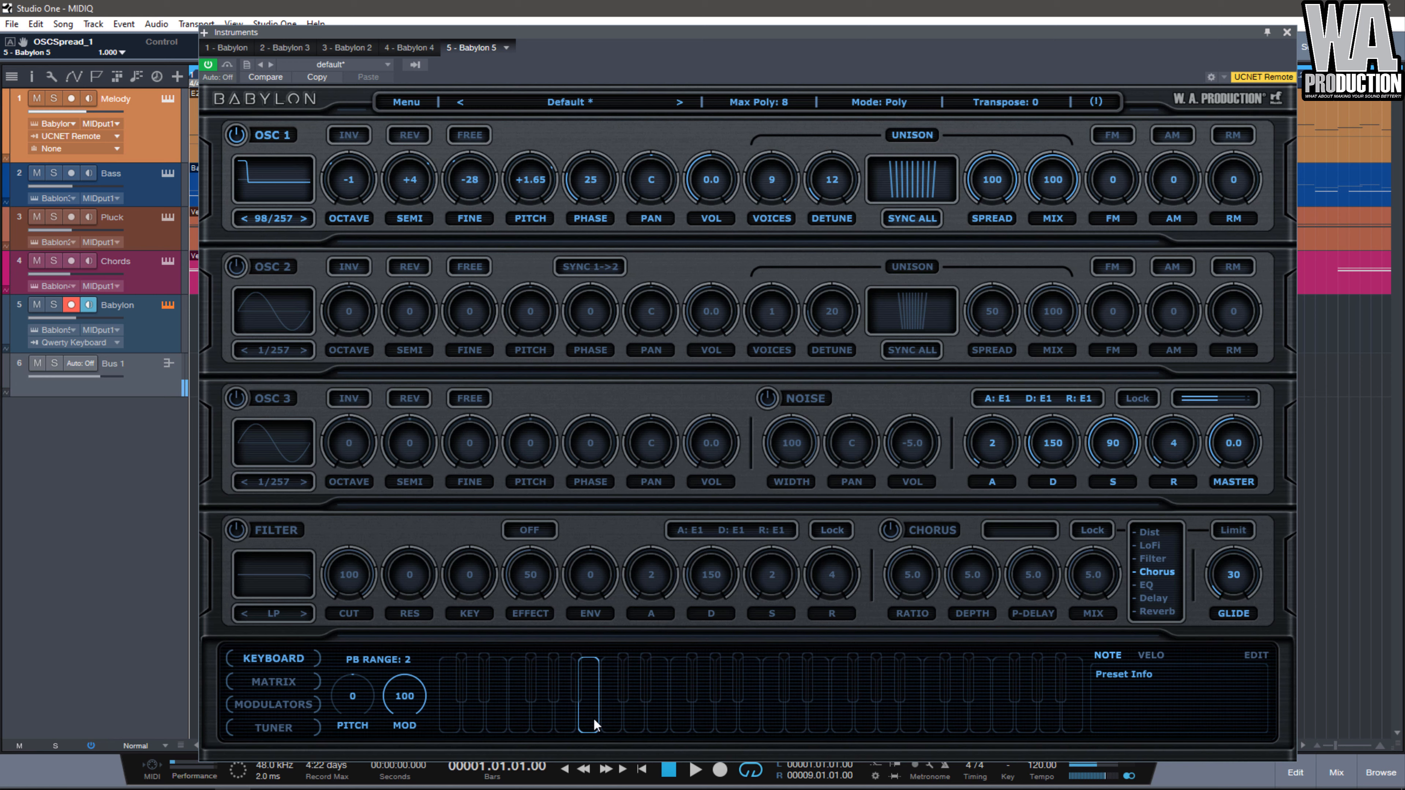
Set OSC 1's unison mix to 30 and play several notes to hear the result.
scroll(1042, 170, "down", 14)
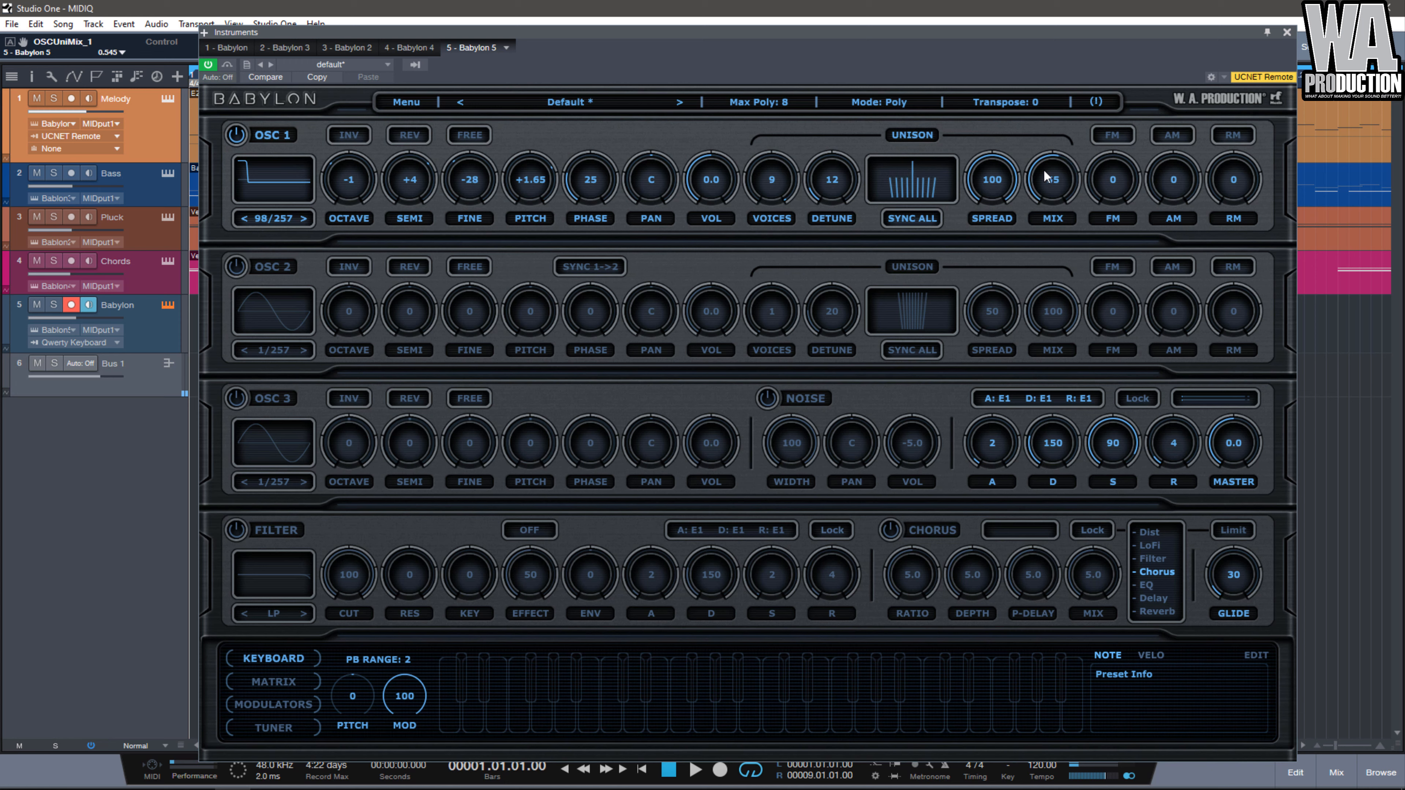
left_click(520, 733)
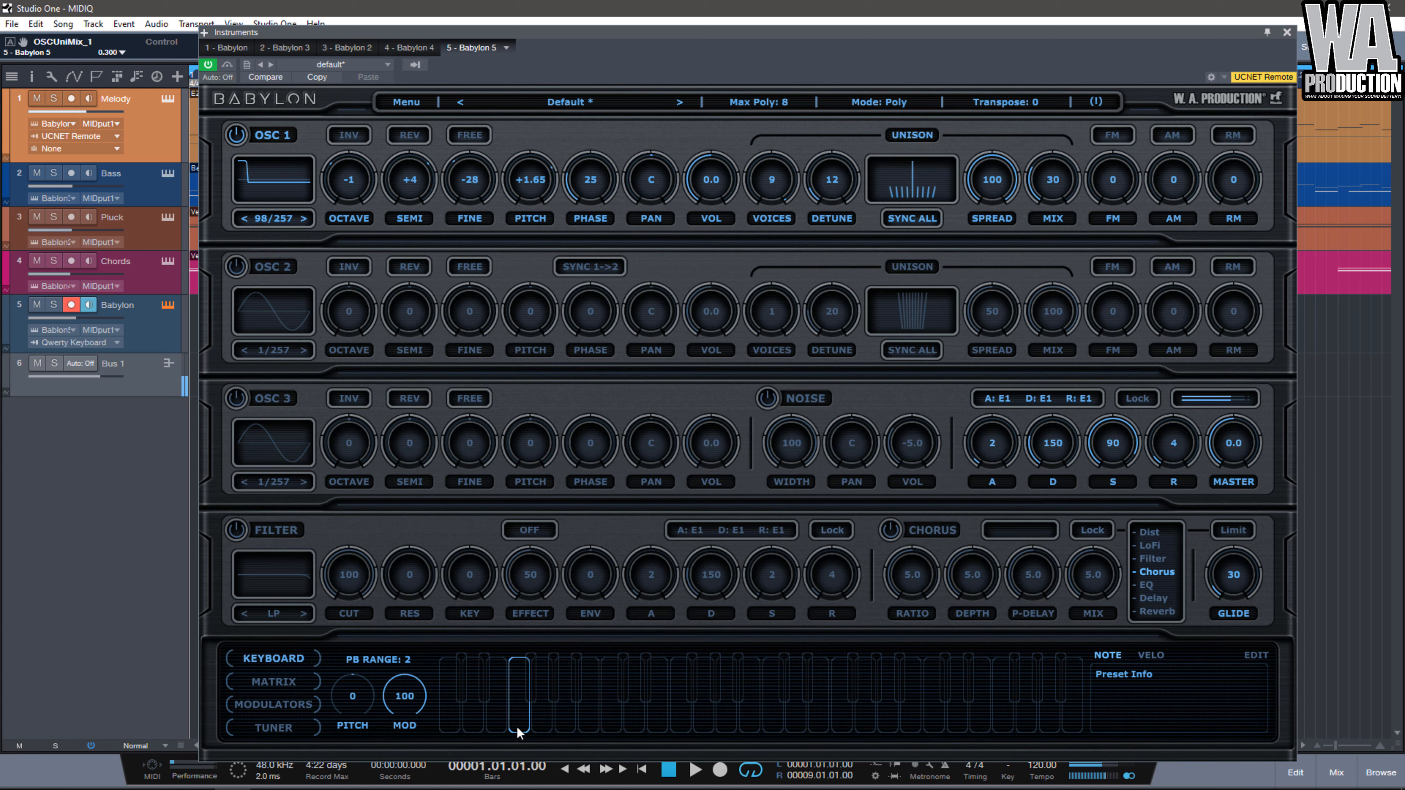
left_click(547, 728)
left_click(560, 727)
left_click(587, 728)
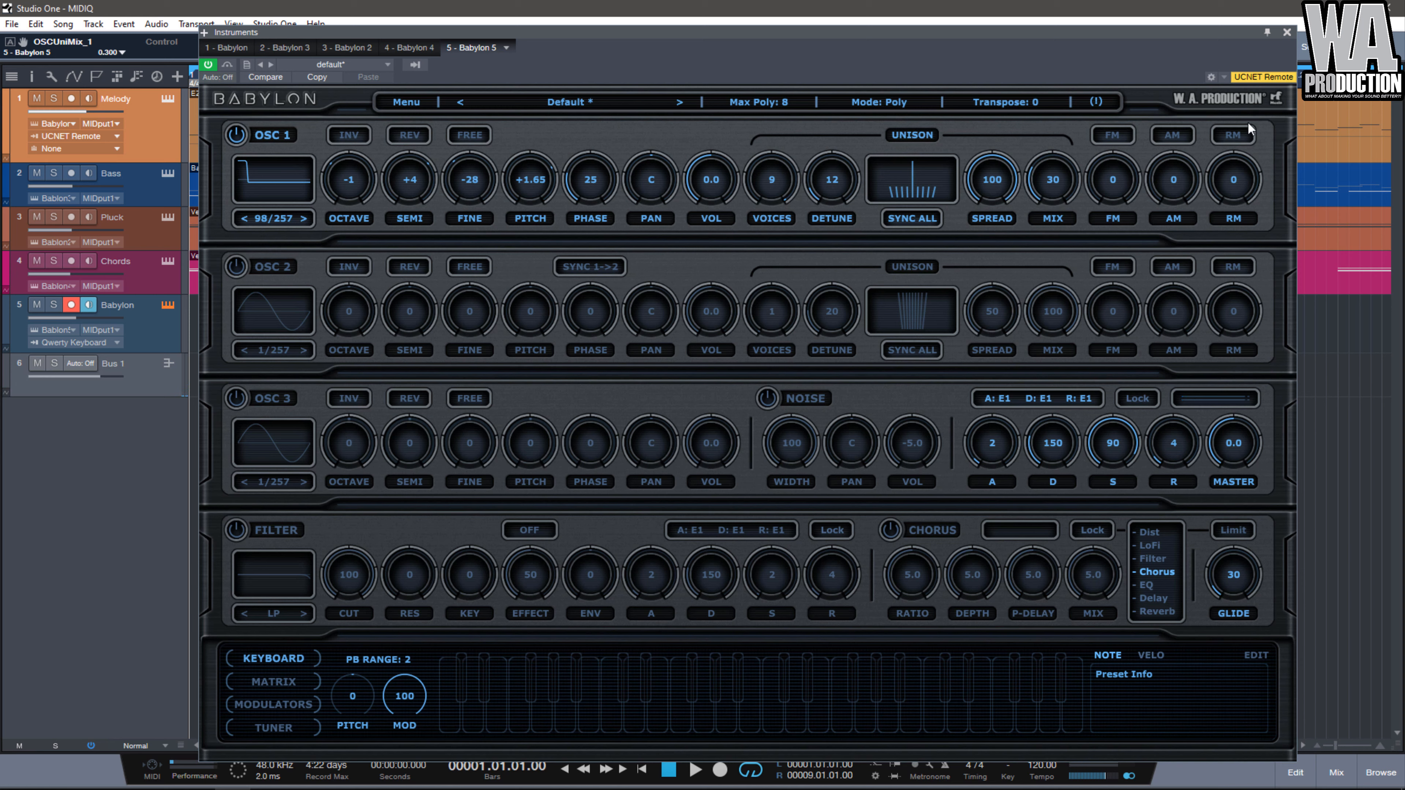
Enable OSC 1's FM modulation, bring up the Qwerty Keyboard device and play a repeated note to hear it.
left_click(1126, 137)
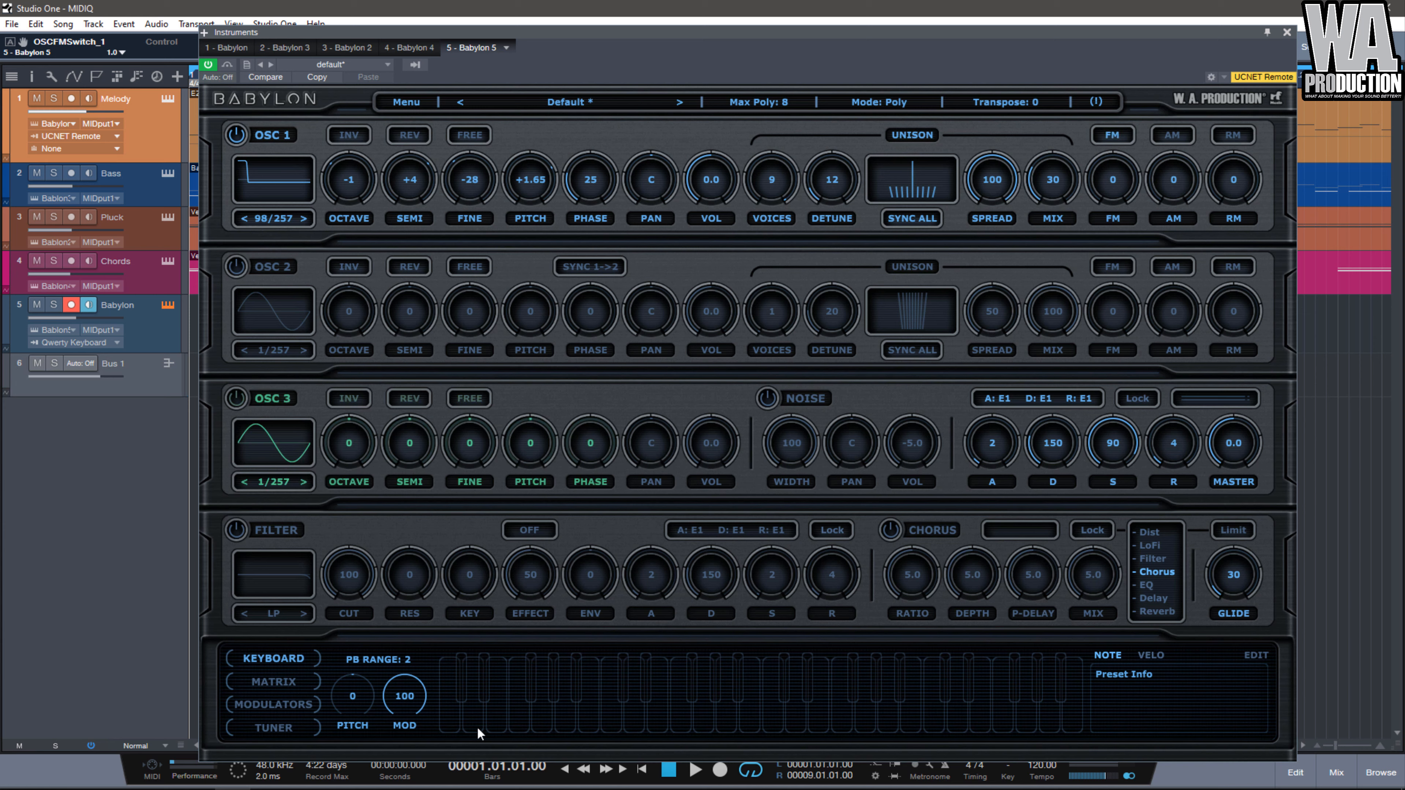
key("alt+shift+q")
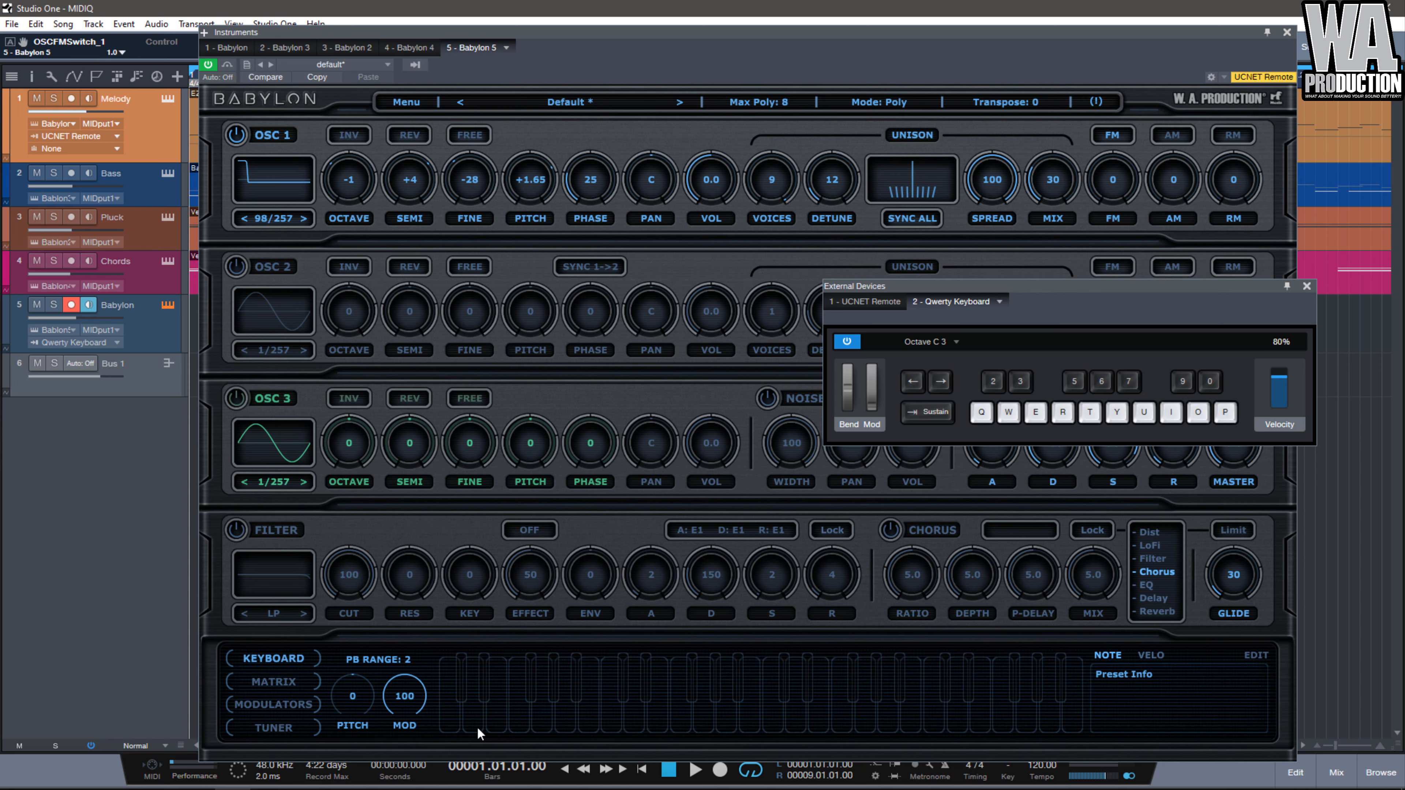
key("q")
key("q")
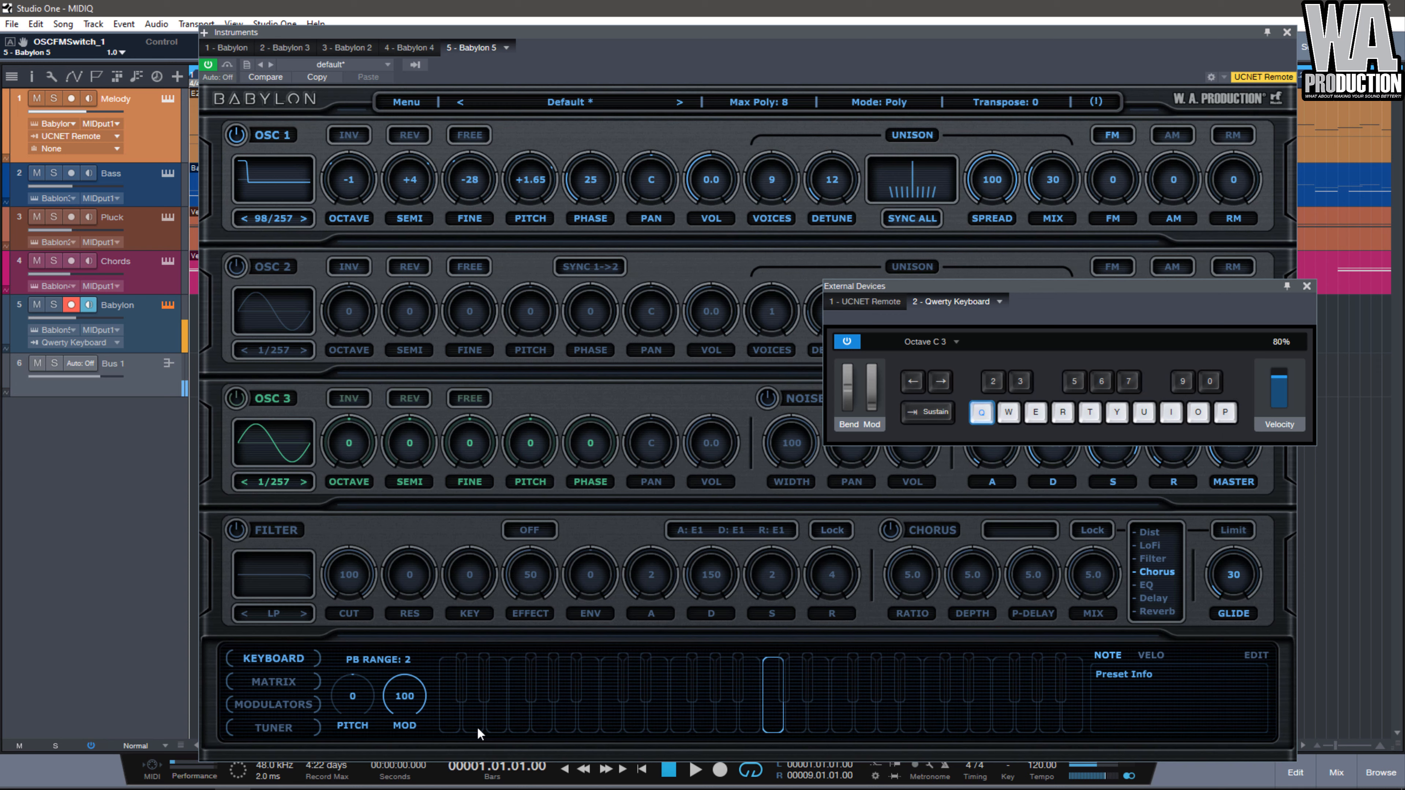
Disable OSC 1's FM modulation and play the same note several times to compare the sound.
left_click(1116, 136)
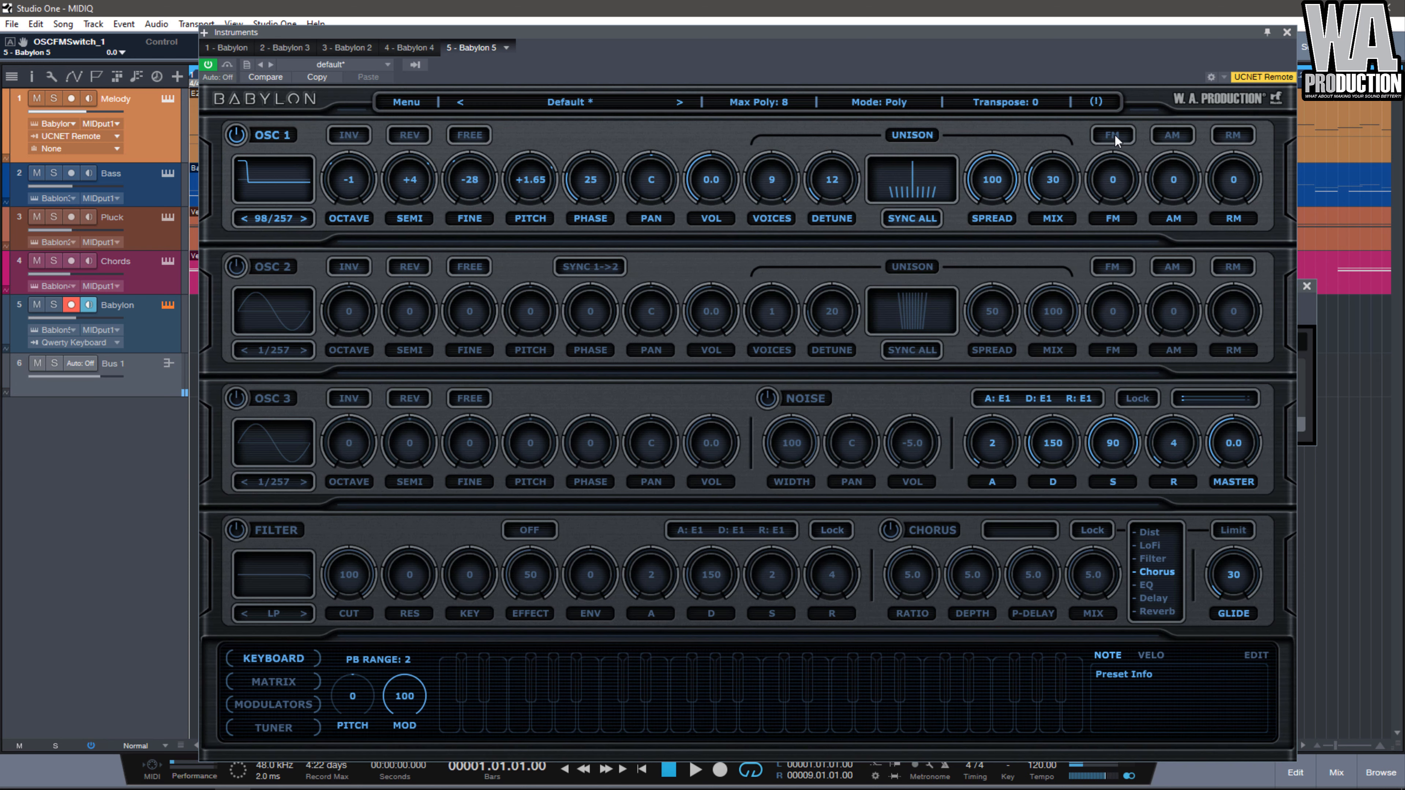
key("q")
key("q")
key("q")
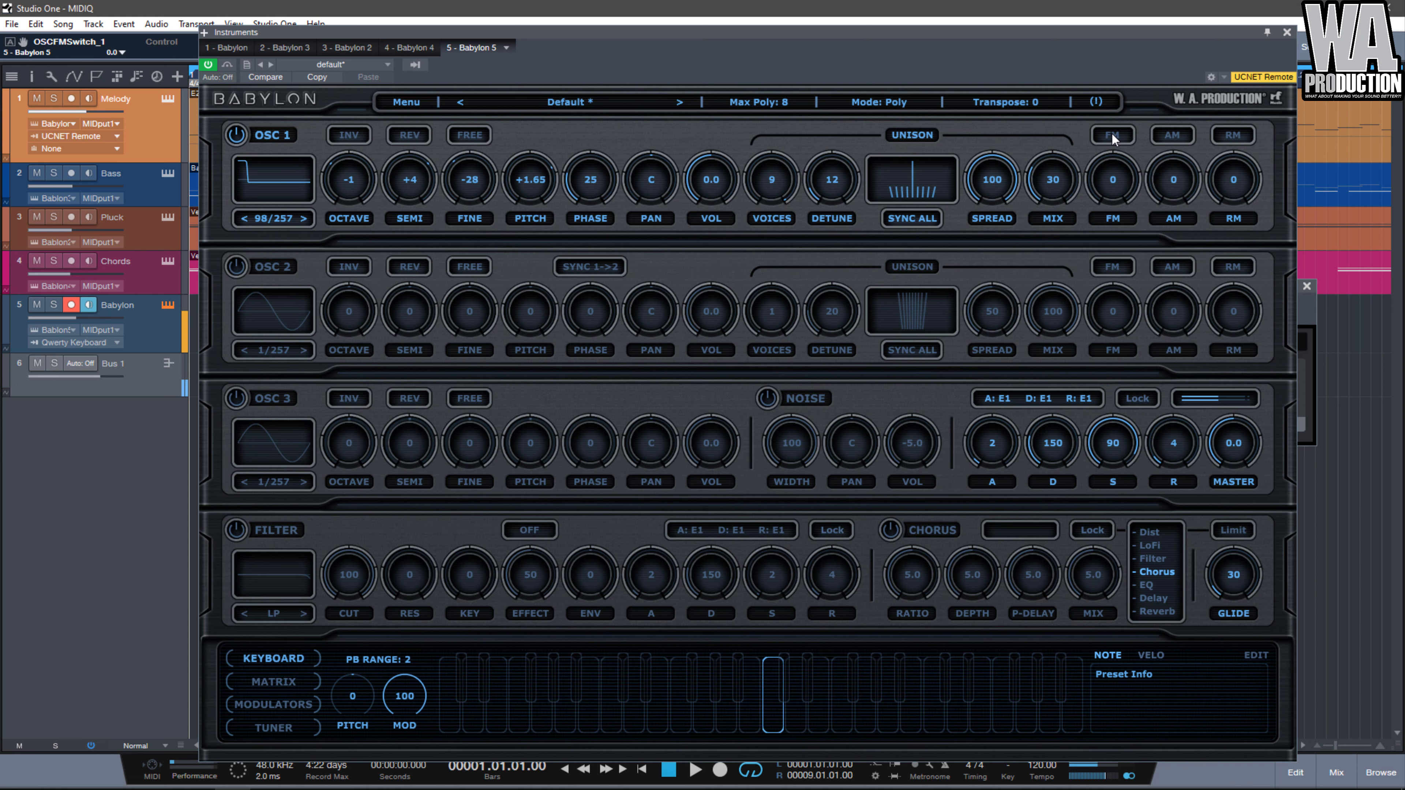
Enable FM, AM and RM for OSC 1, setting their amounts to 11, 79 and 69 respectively.
left_click(1113, 137)
left_click_drag(1116, 146, 1123, 218)
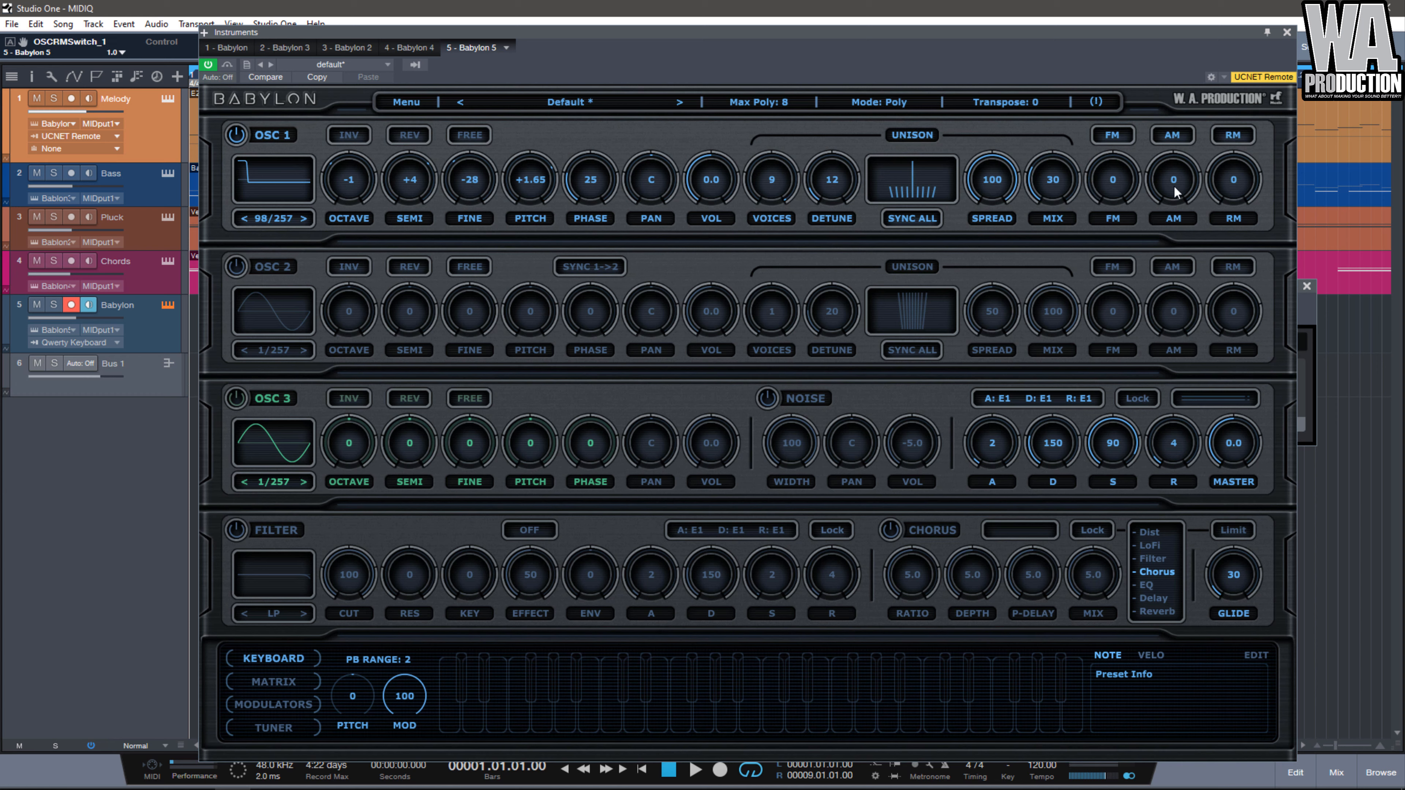
left_click_drag(1174, 191, 1193, 111)
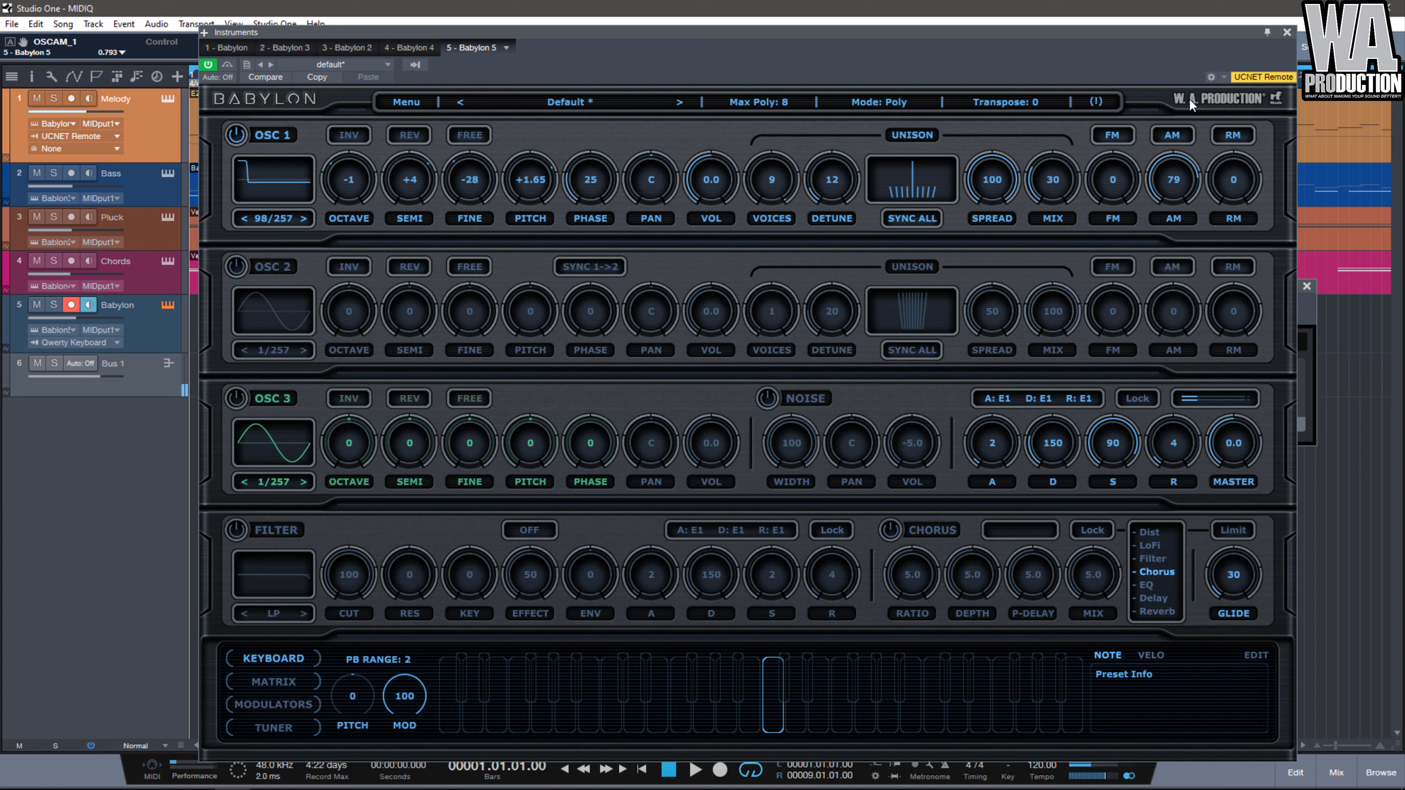
left_click_drag(1230, 173, 1224, 113)
left_click_drag(1122, 179, 1118, 173)
scroll(1120, 174, "up", 4)
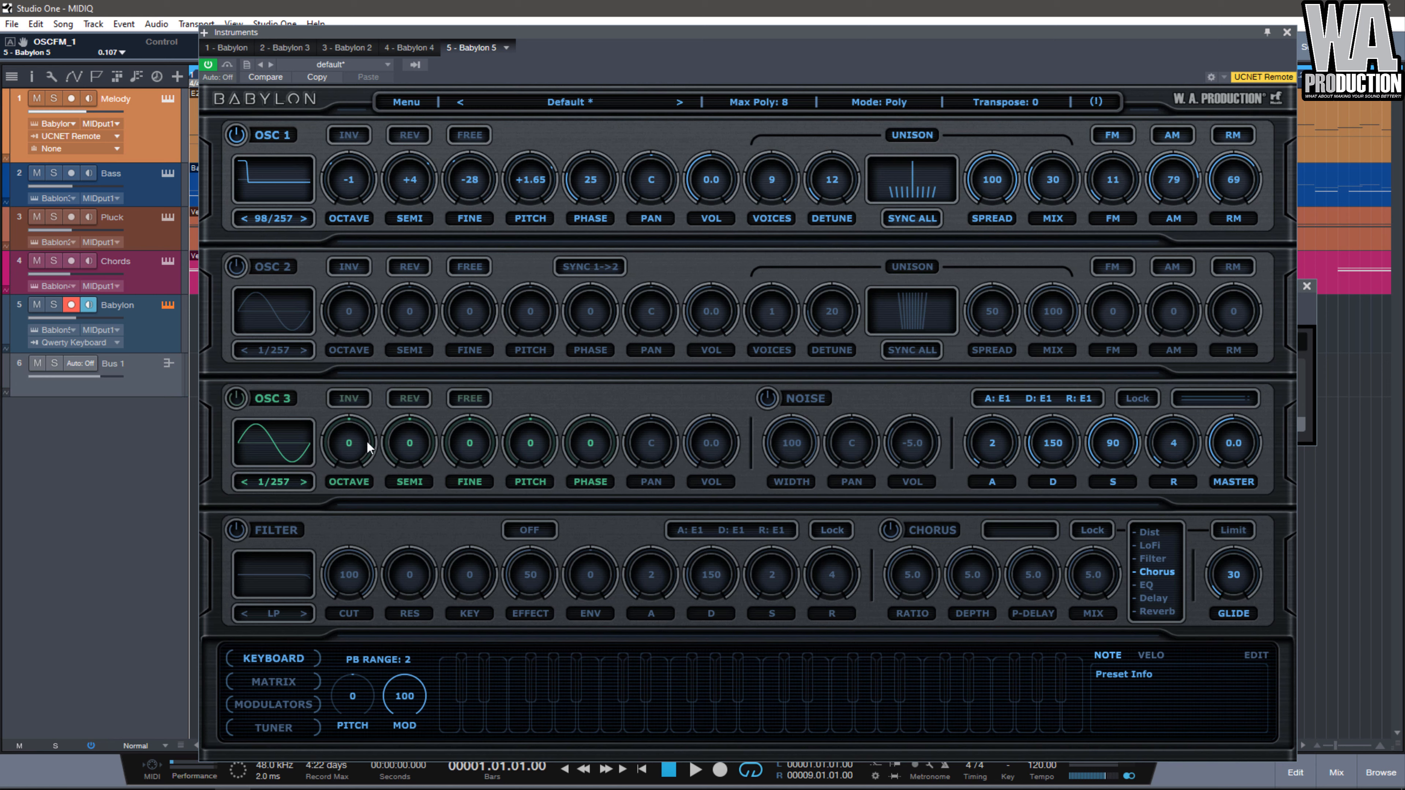
Set OSC 3's octave to -1, its pitch to +0.28 and its phase to 42.
scroll(368, 448, "down", 1)
scroll(519, 466, "up", 2)
scroll(588, 460, "up", 3)
scroll(586, 462, "up", 3)
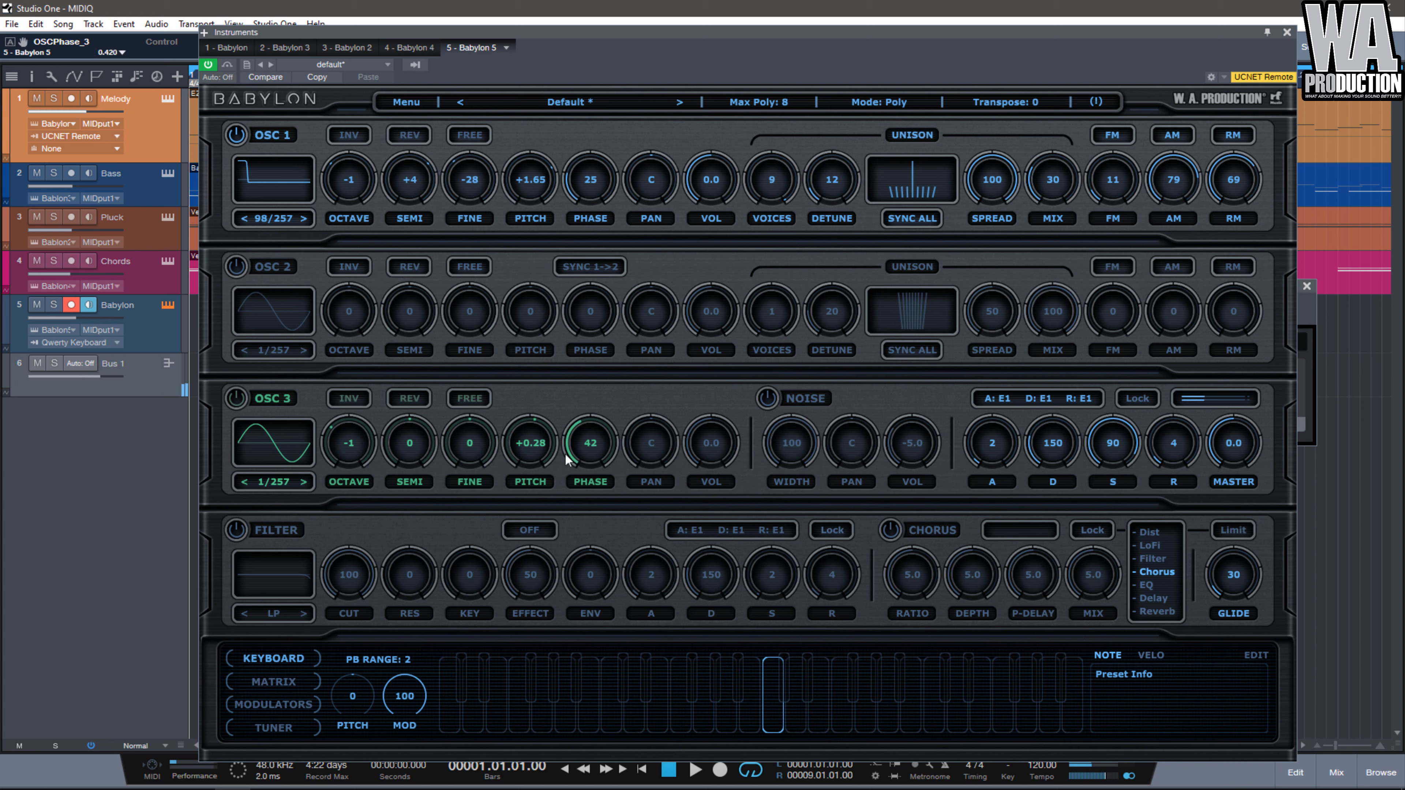
Toggle OSC 3's INV, REV and FREE options and advance its waveform to 5/257.
left_click(348, 400)
left_click(407, 403)
left_click(470, 405)
left_click(303, 481)
left_click(303, 481)
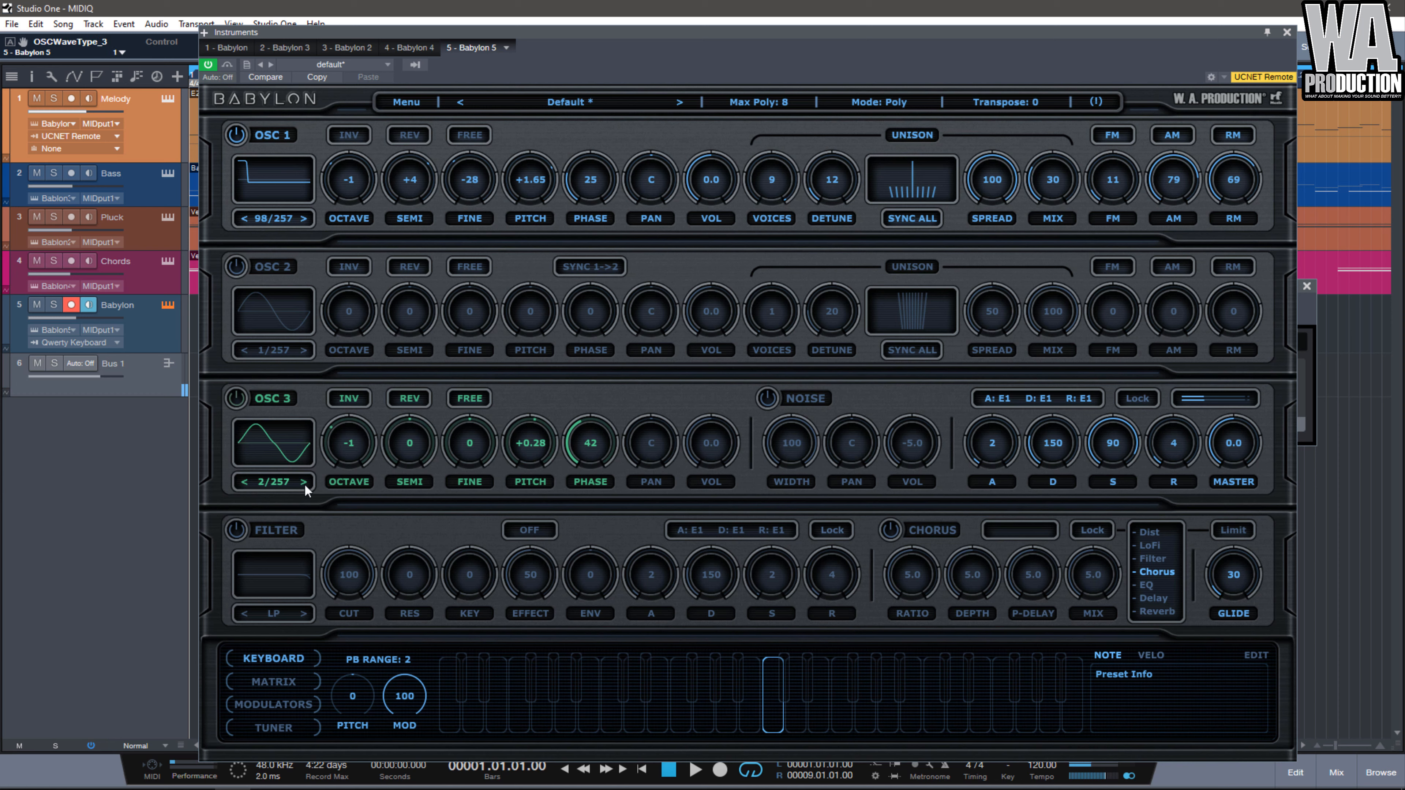
left_click(303, 482)
left_click(303, 481)
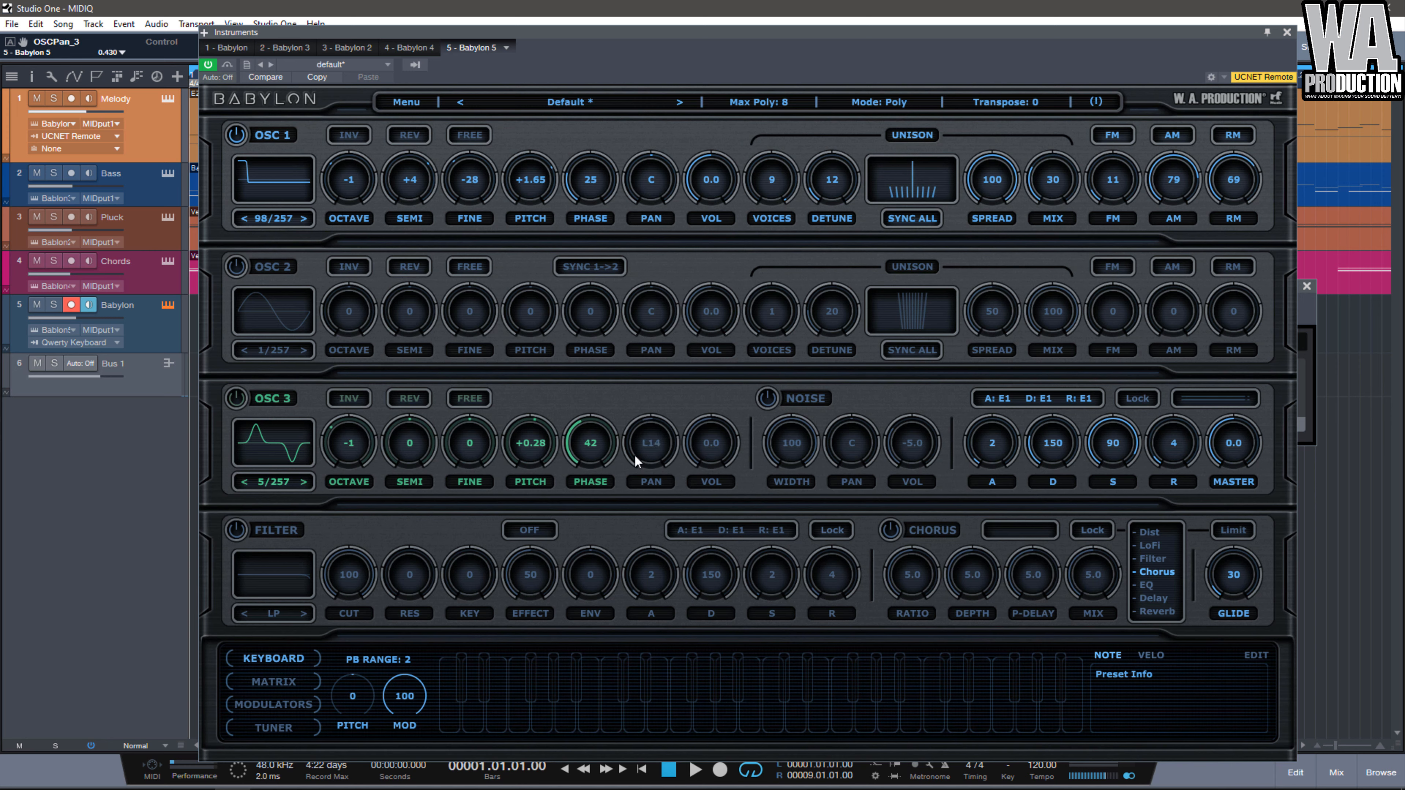
Center OSC 3's pan and set its volume to 1.6.
scroll(669, 453, "up", 2)
scroll(687, 450, "down", 2)
scroll(689, 455, "up", 1)
Audition the noise oscillator by switching it on, playing several notes and switching it off again.
left_click(766, 399)
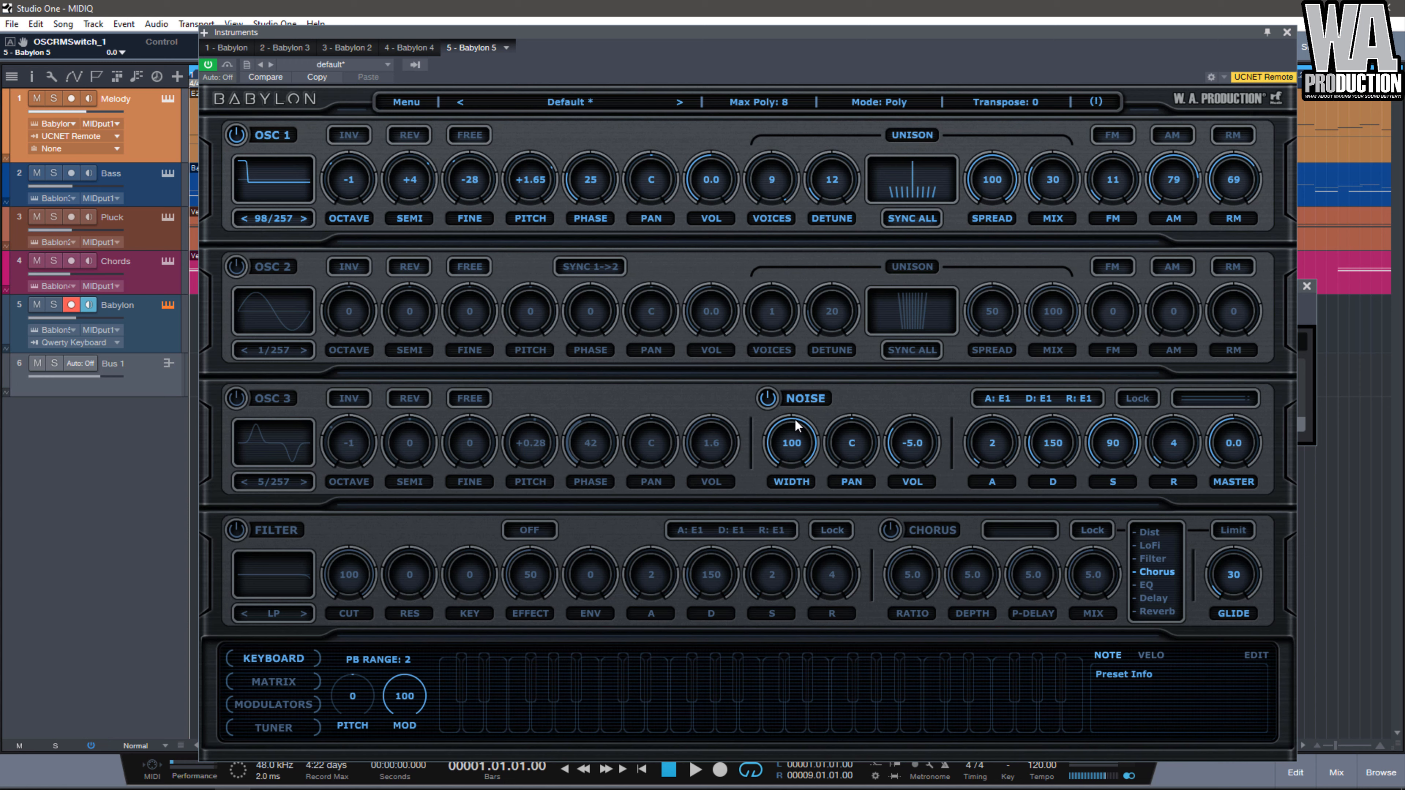
key("a")
key("s")
key("d")
key("s")
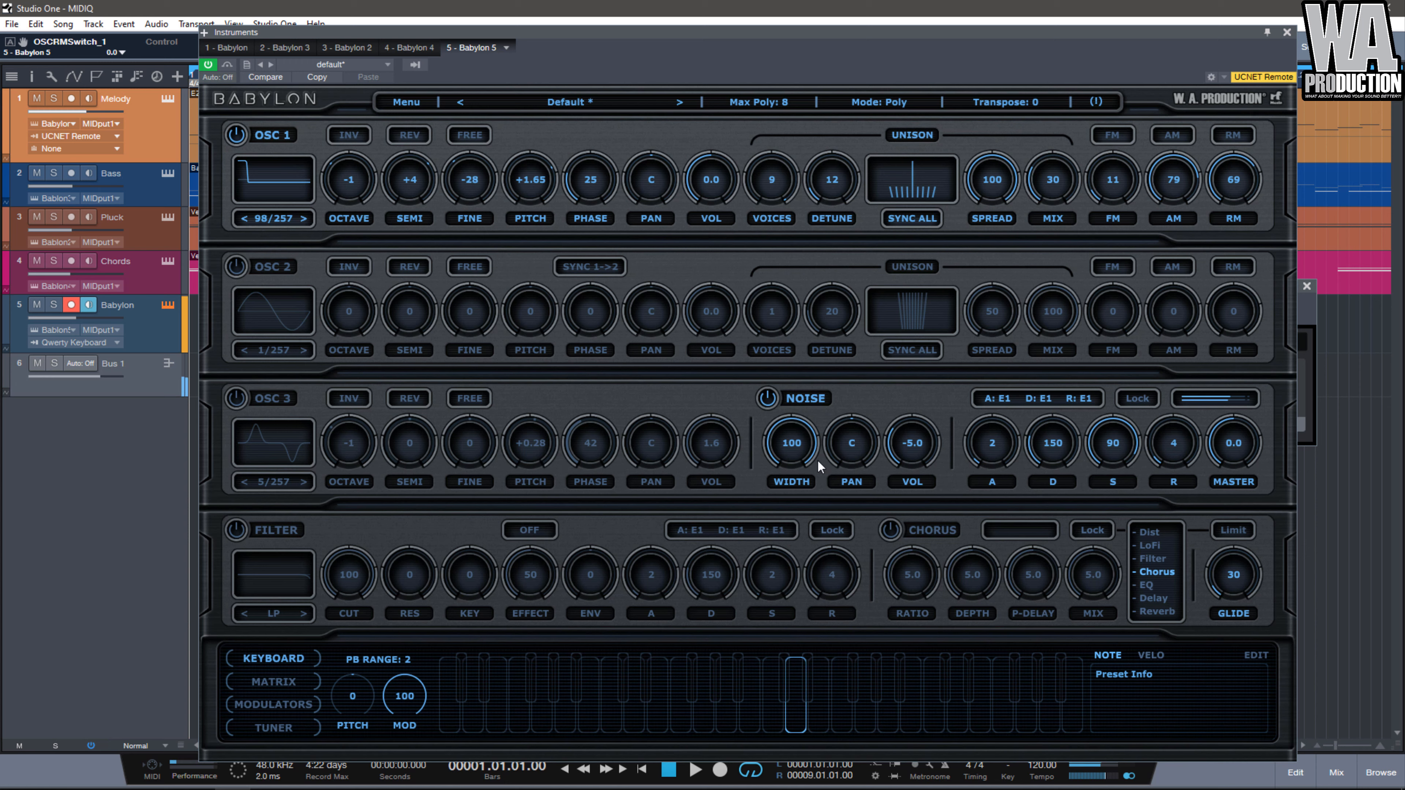
left_click(770, 403)
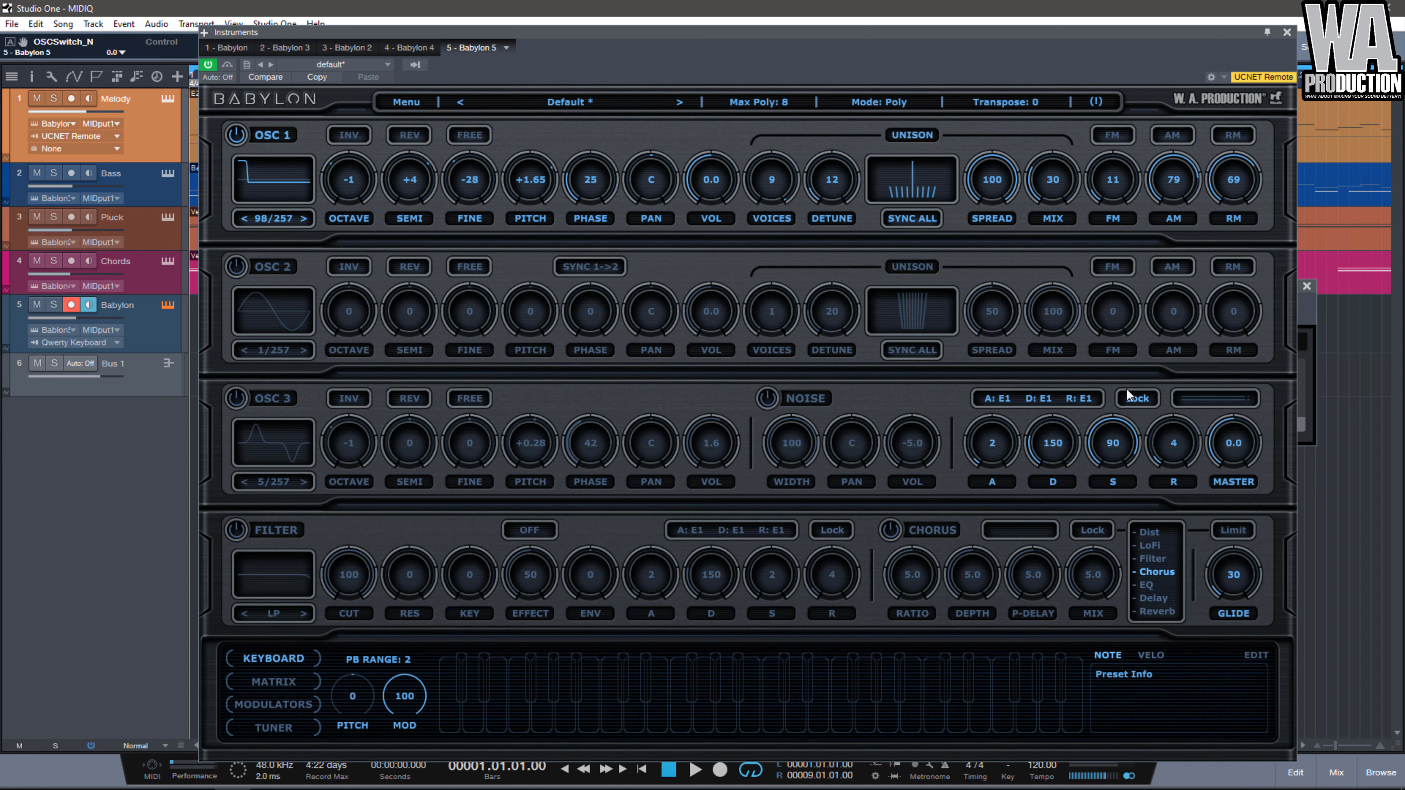
Set the amplitude envelope's decay to 655, sustain to 52 and release to 236.
left_click_drag(1052, 444, 1053, 407)
left_click_drag(1113, 444, 1173, 407)
scroll(1153, 448, "down", 2)
scroll(1117, 449, "down", 2)
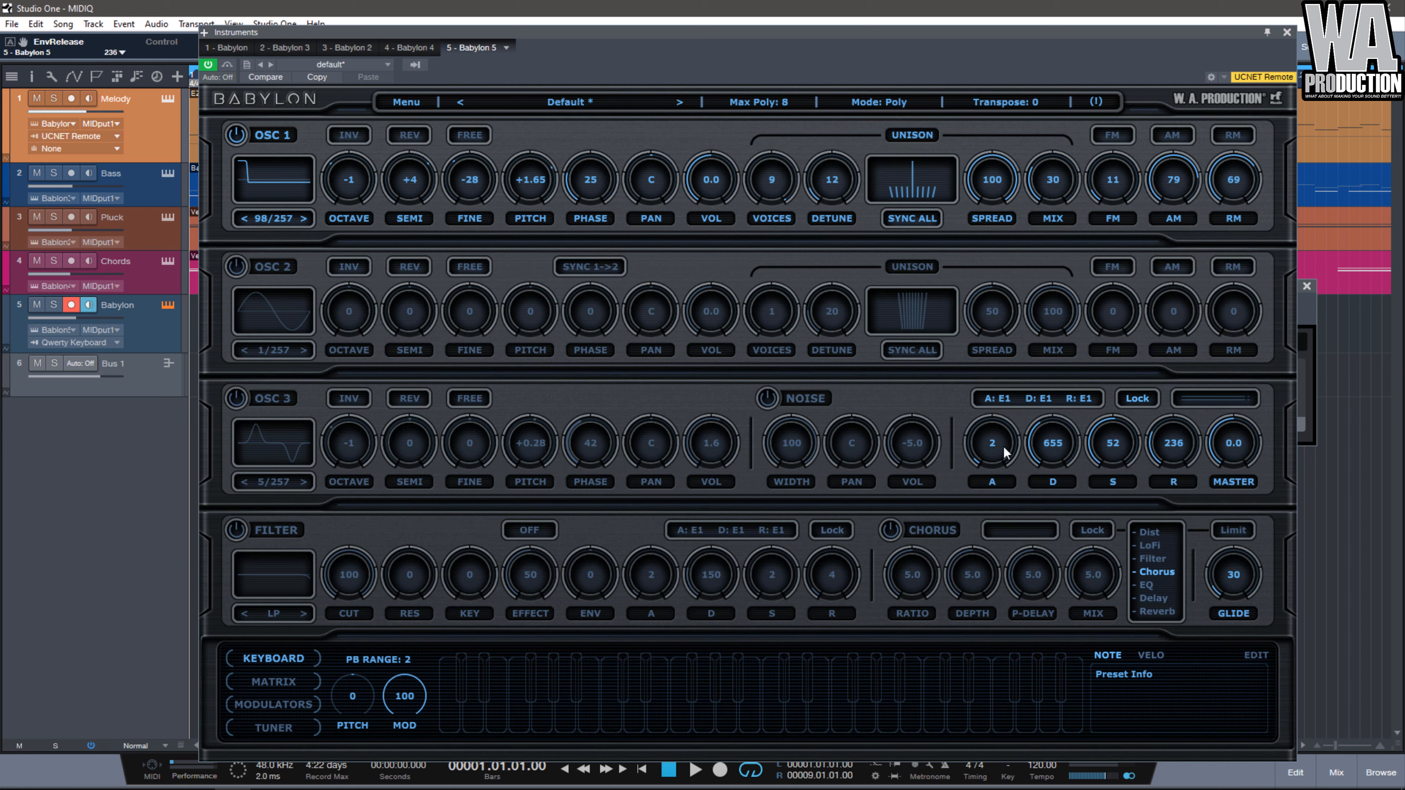
Set the amplitude envelope's attack to 67 and play four notes to hear the envelope.
scroll(1006, 453, "up", 2)
scroll(1006, 452, "up", 3)
key("a")
key("s")
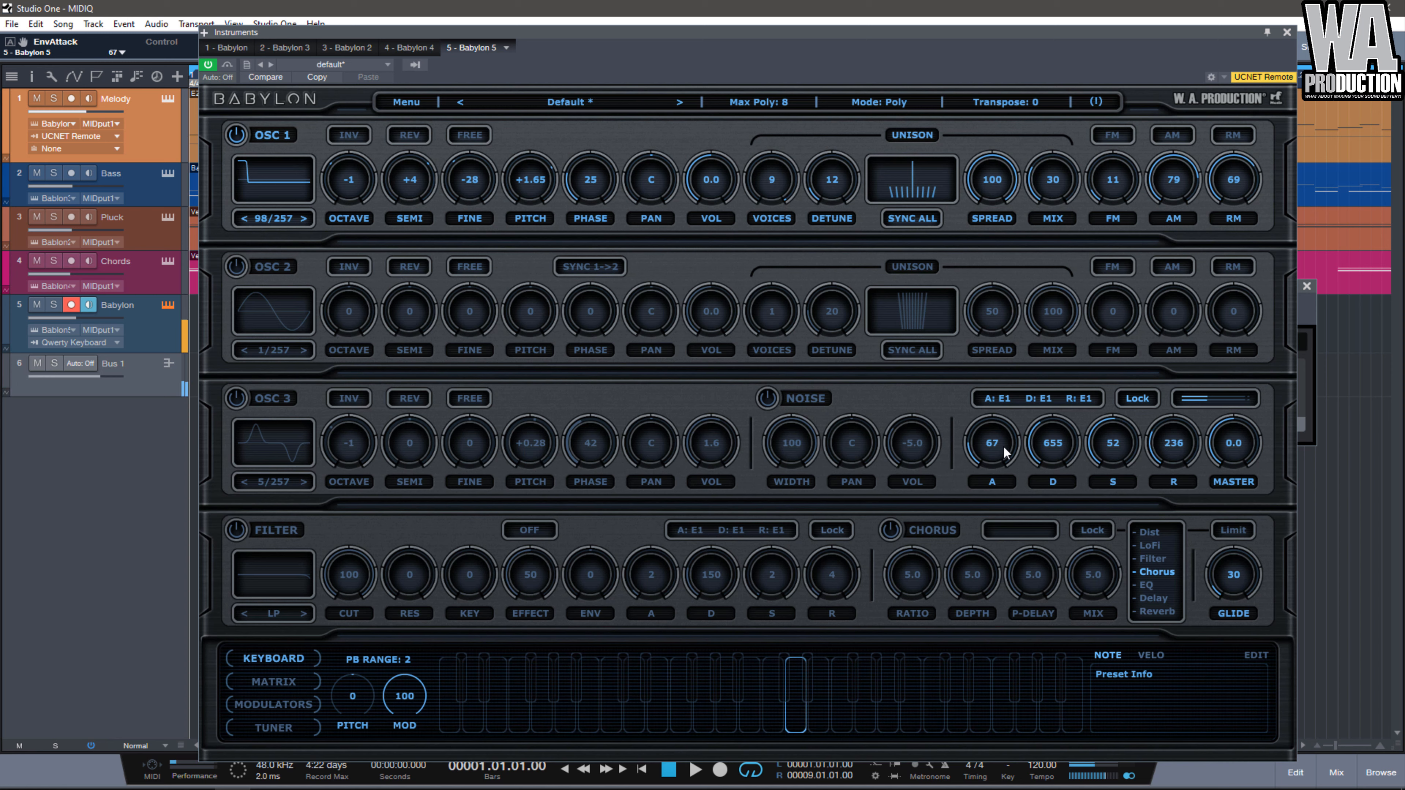
key("d")
key("f")
Look through the curve options for the amplitude envelope's attack, decay and release.
left_click(1003, 399)
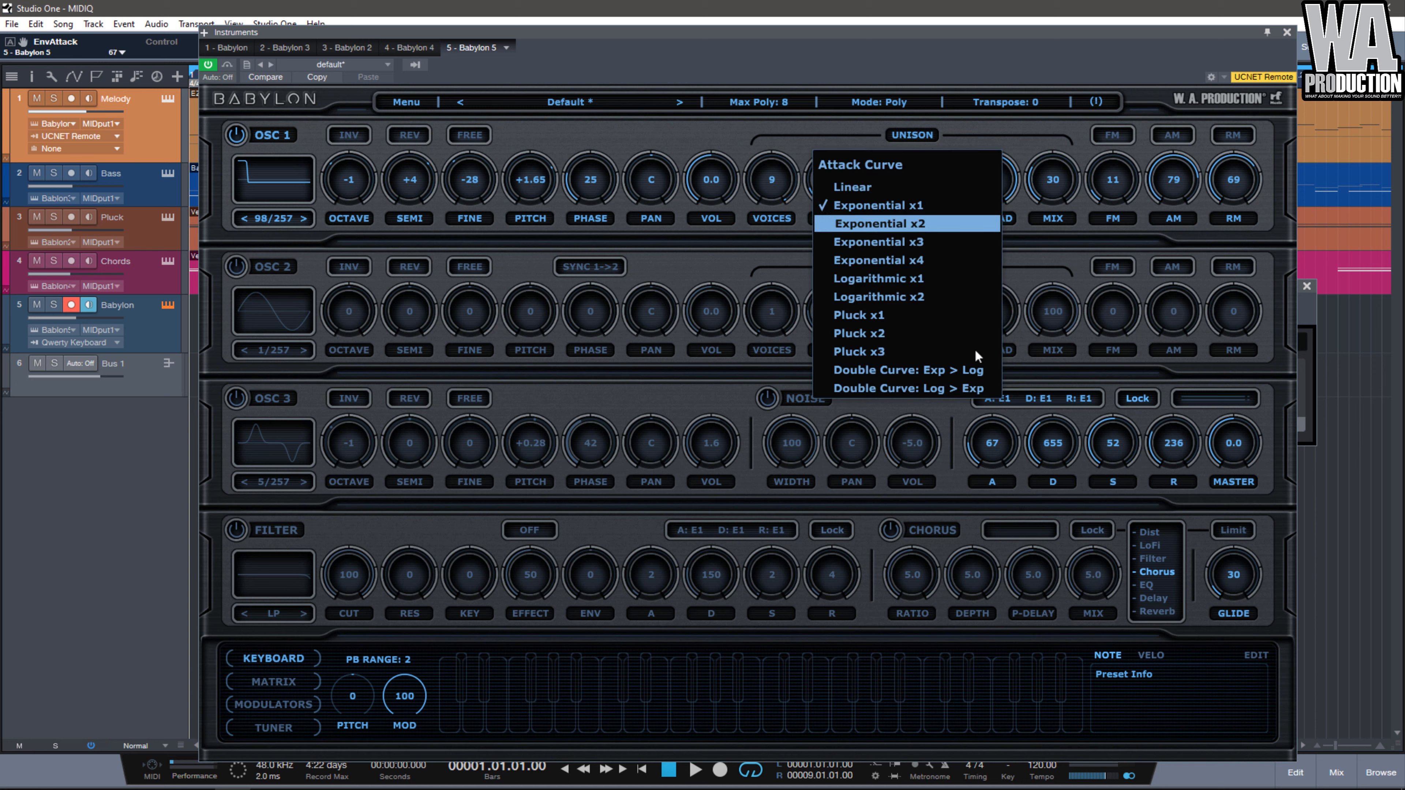
scroll(879, 178, "down", 2)
scroll(878, 178, "up", 2)
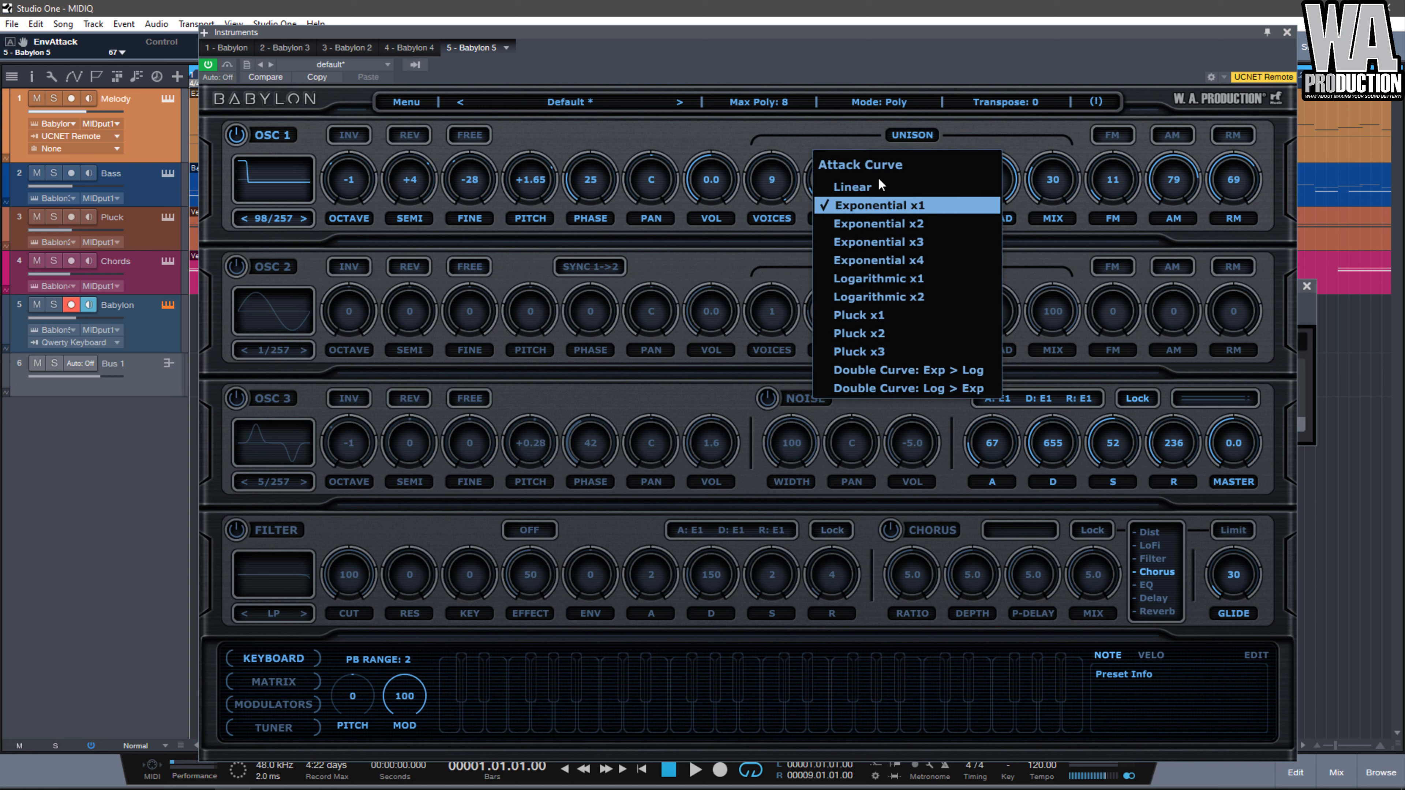
scroll(879, 178, "down", 6)
scroll(878, 176, "down", 5)
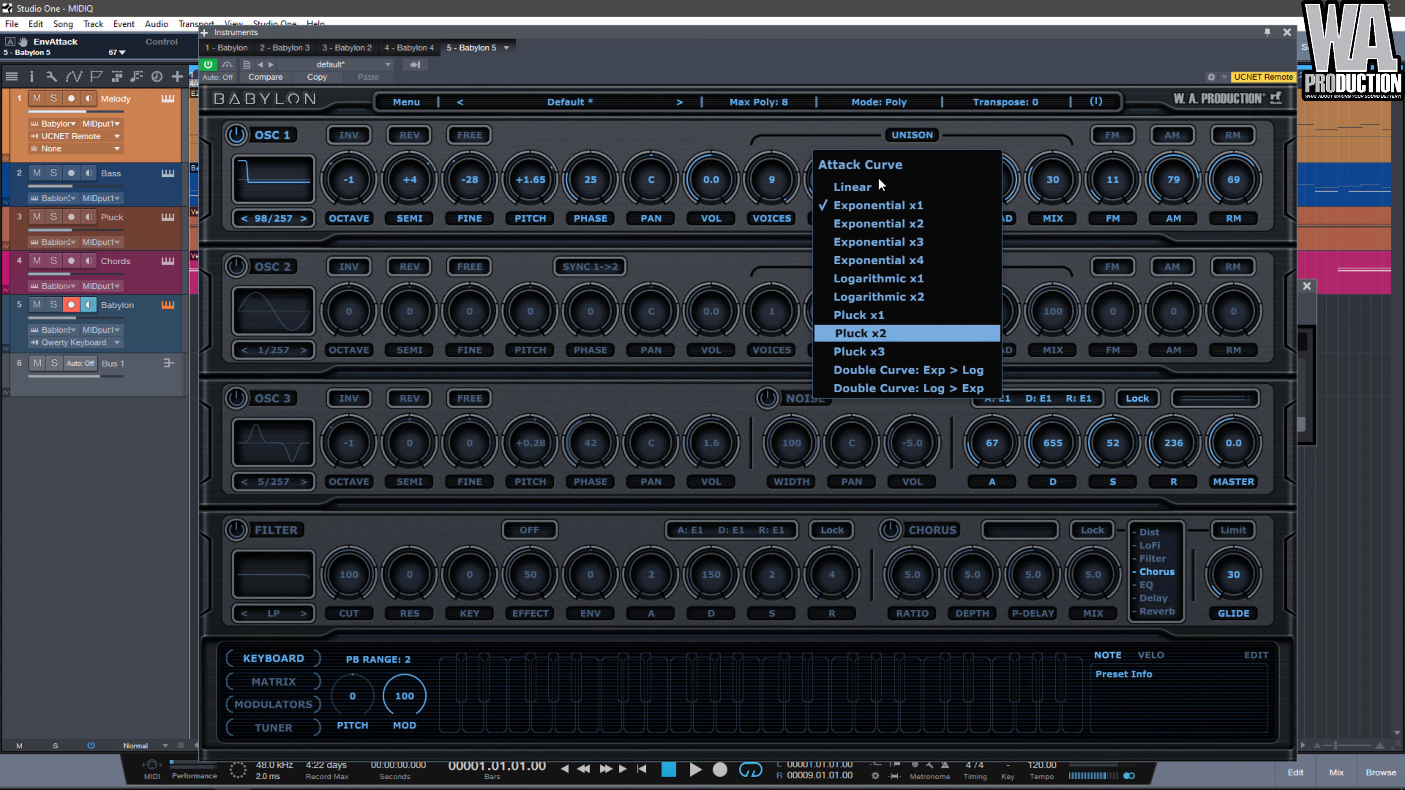
left_click(1054, 402)
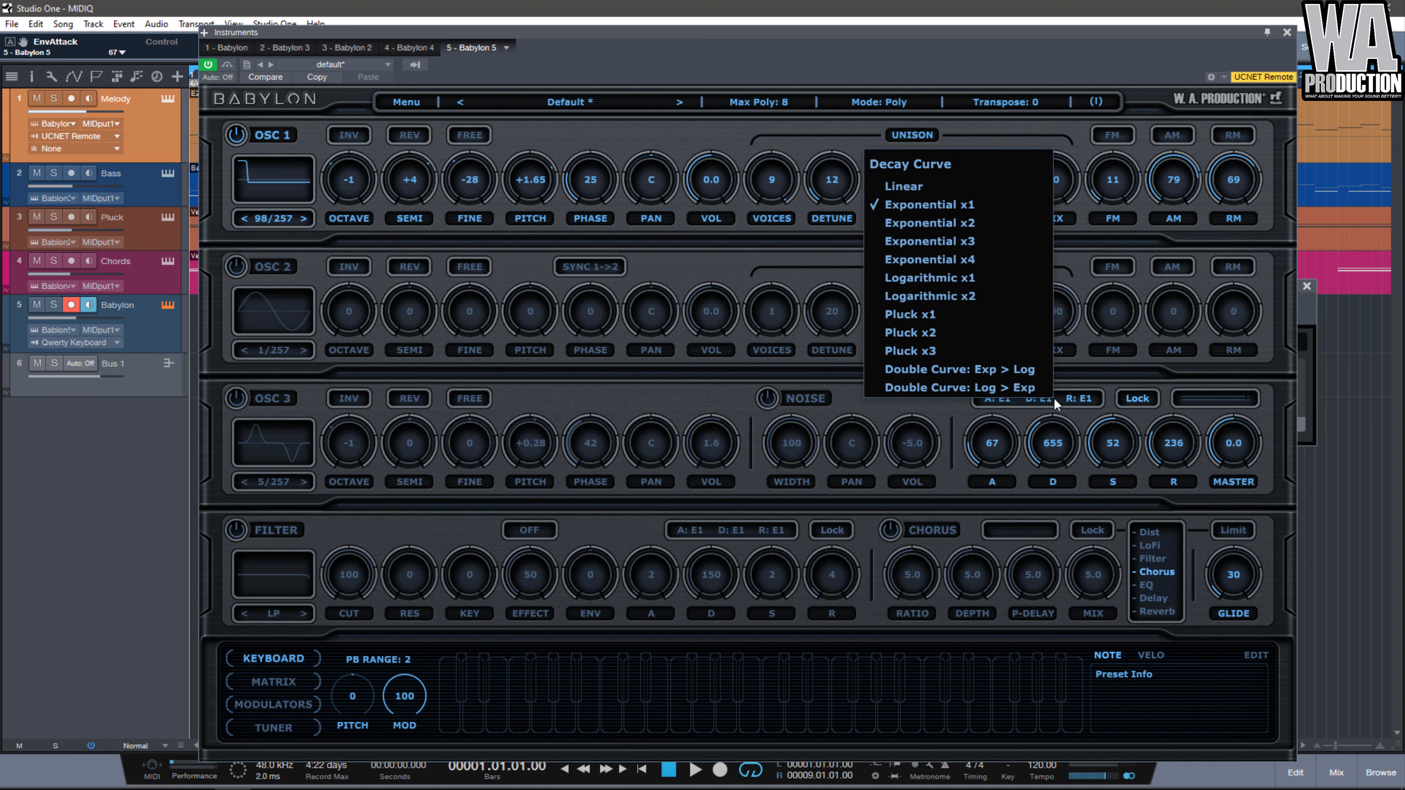
left_click(1101, 393)
left_click(1089, 405)
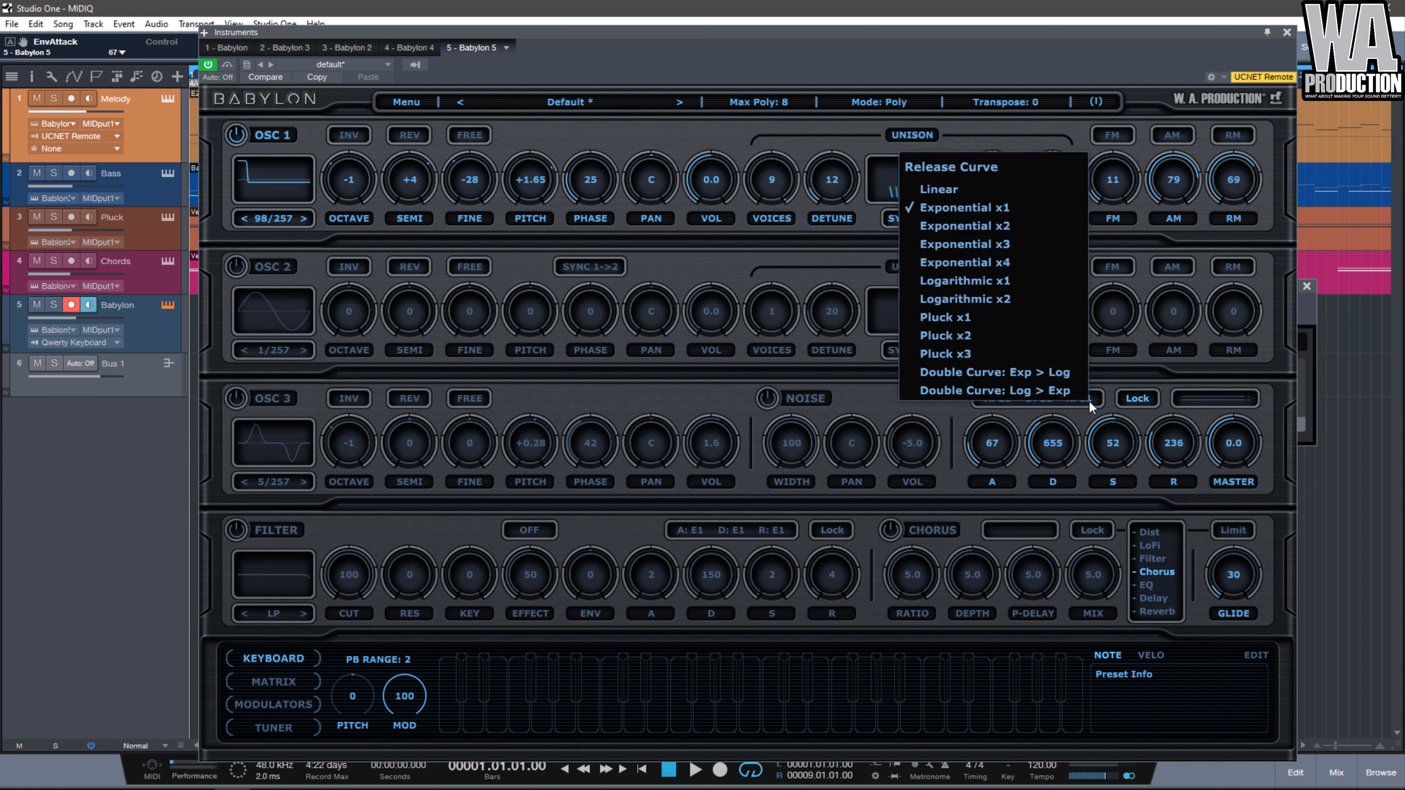
left_click(892, 410)
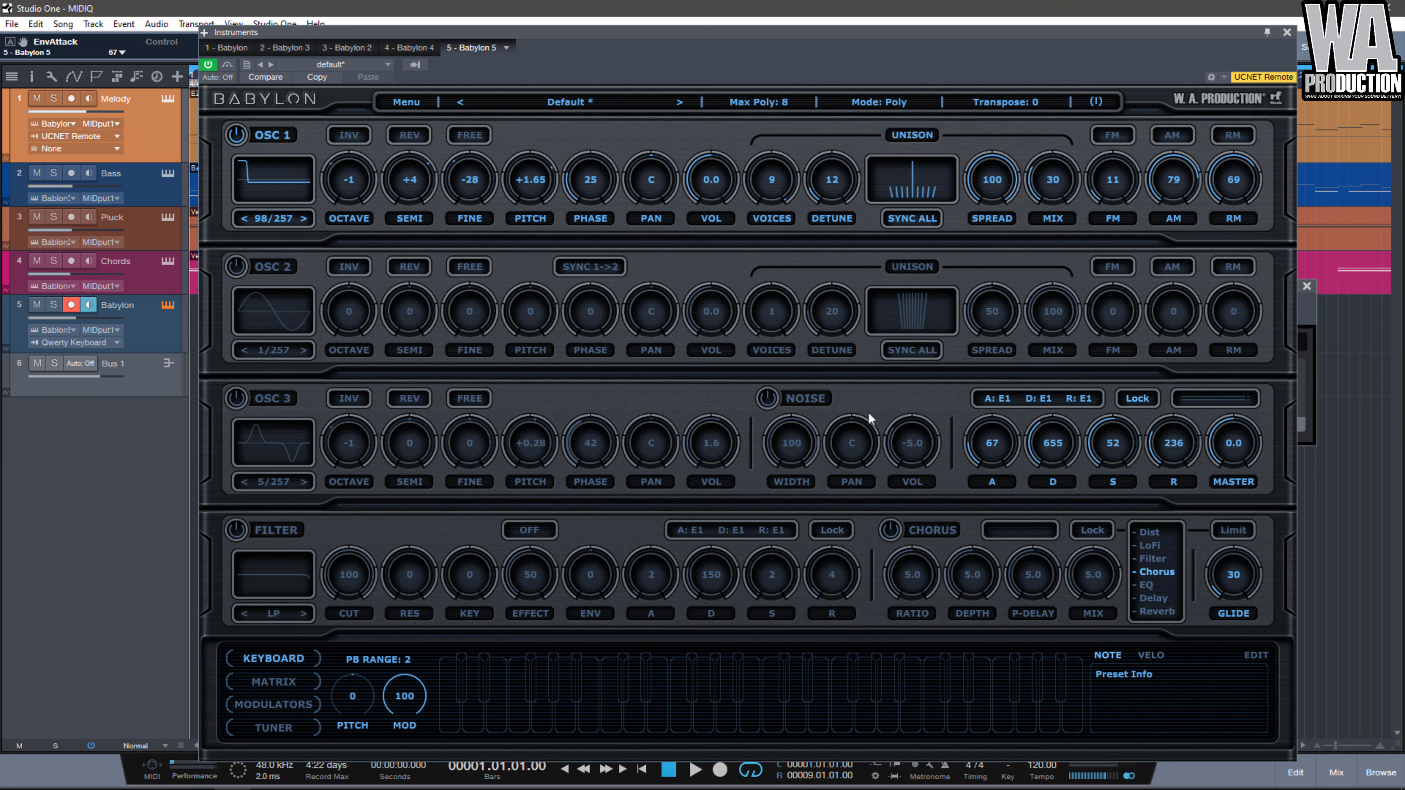
Enable the Low Pass filter after reviewing its types, and set its cutoff to 55 and resonance to 56.
left_click(237, 537)
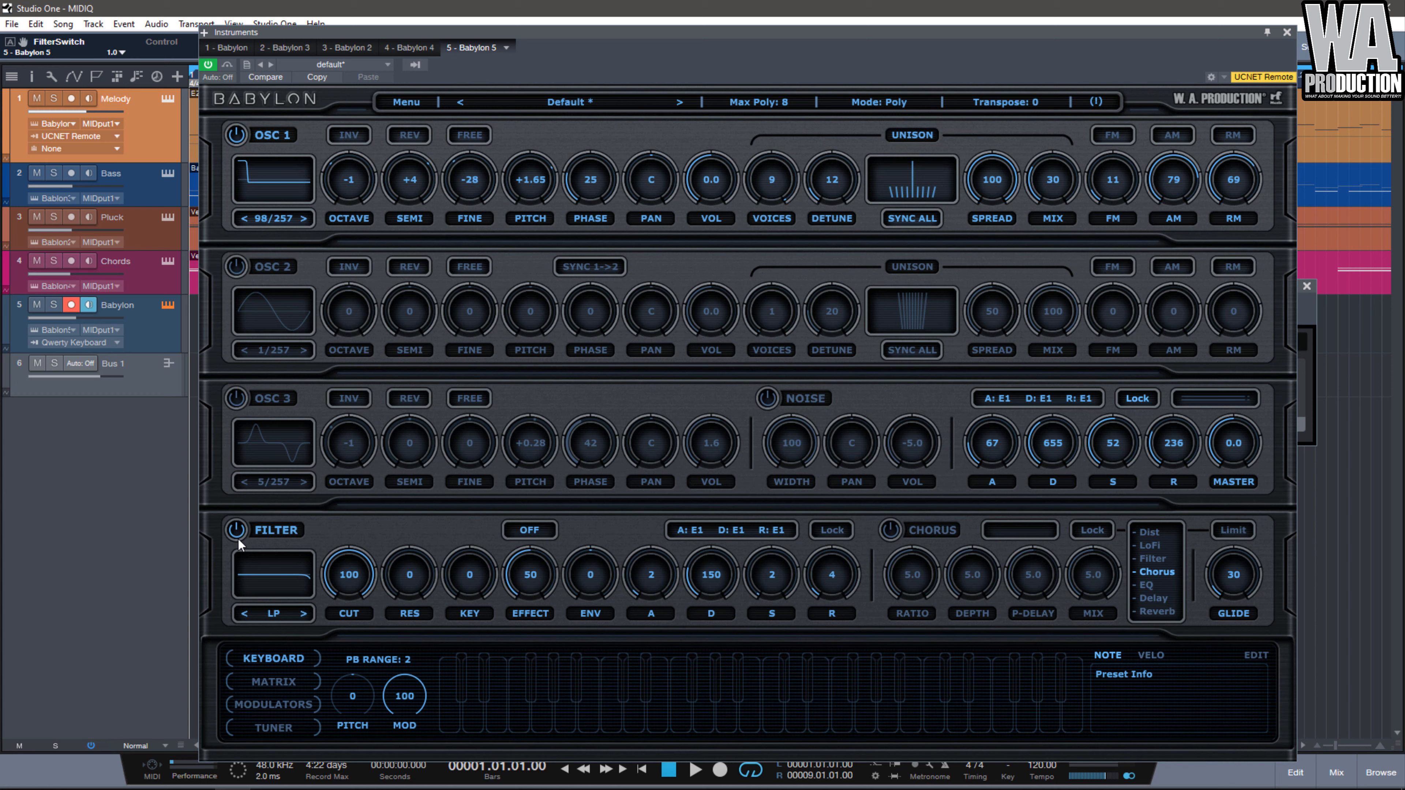
left_click(272, 585)
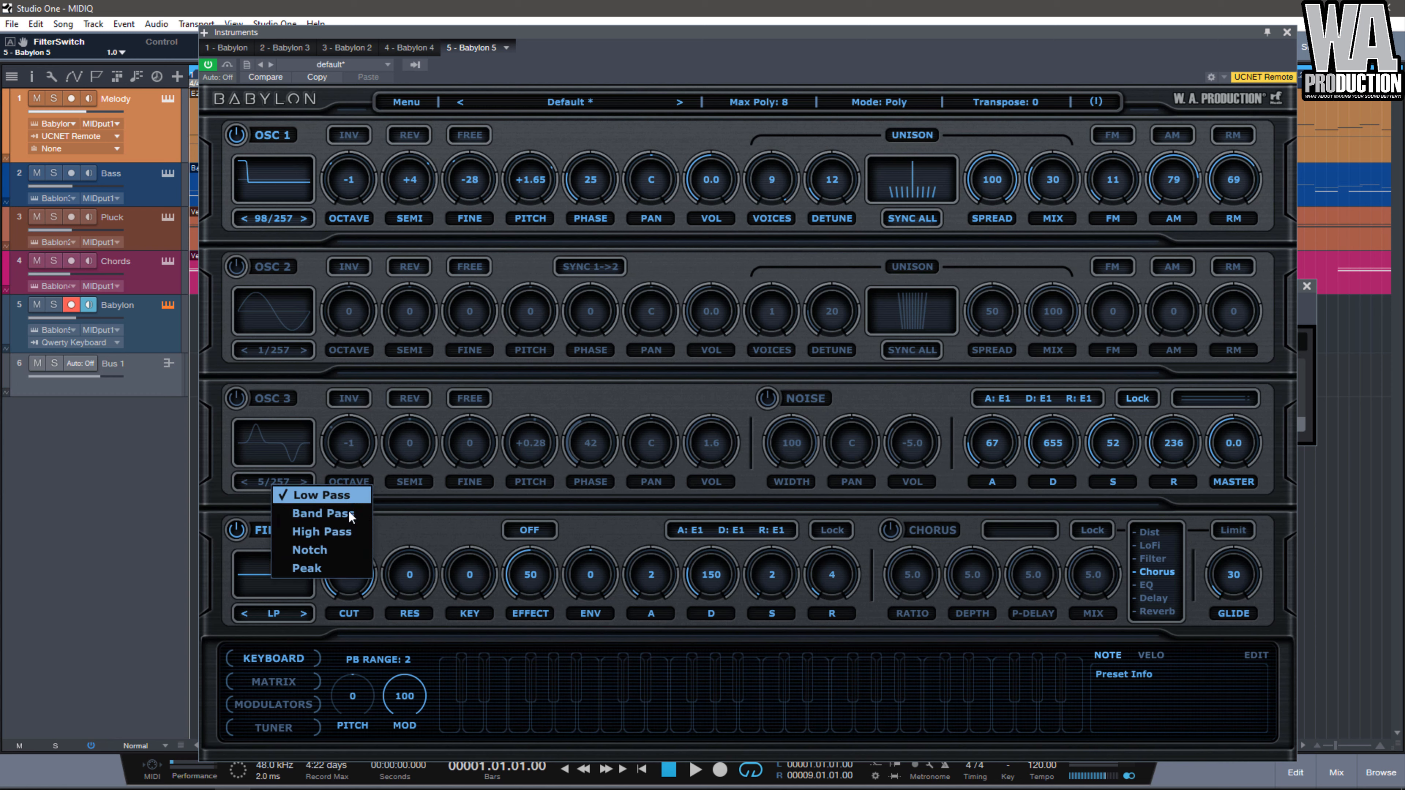
key("Down")
key("Down")
key("Down")
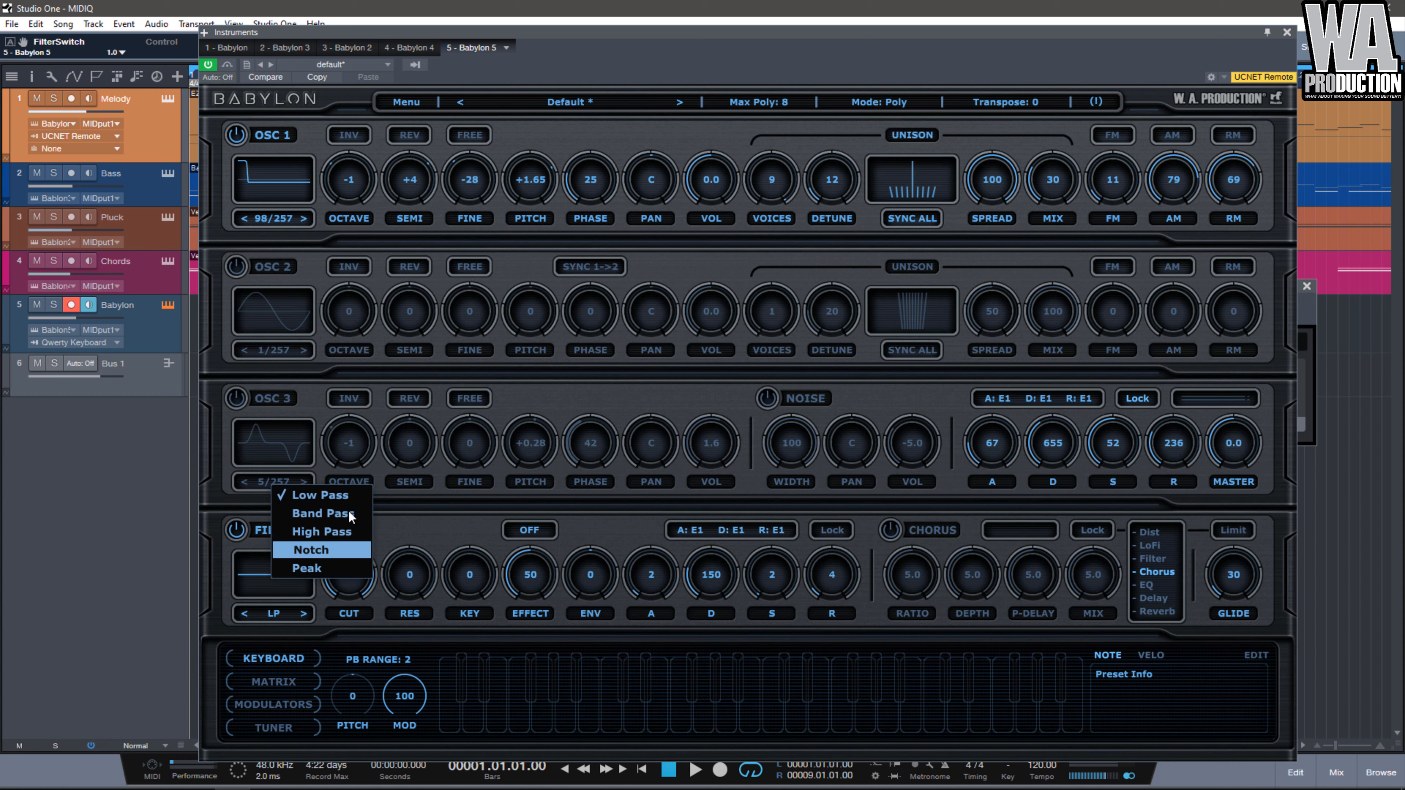
key("Down")
left_click(383, 554)
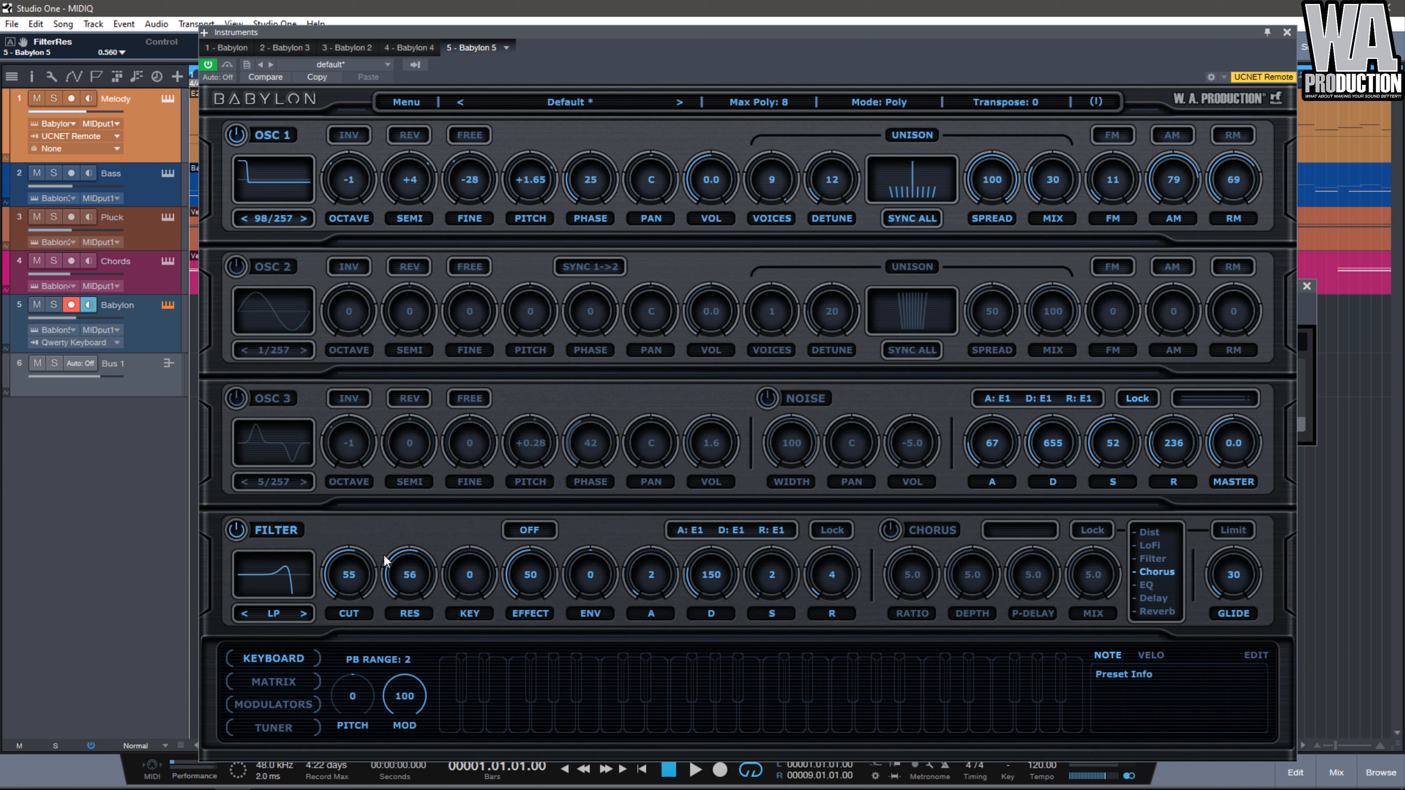
Play a running series of notes while setting the filter's cutoff to 65.
key("s")
key("d")
key("a")
key("s")
key("d")
key("a")
key("s")
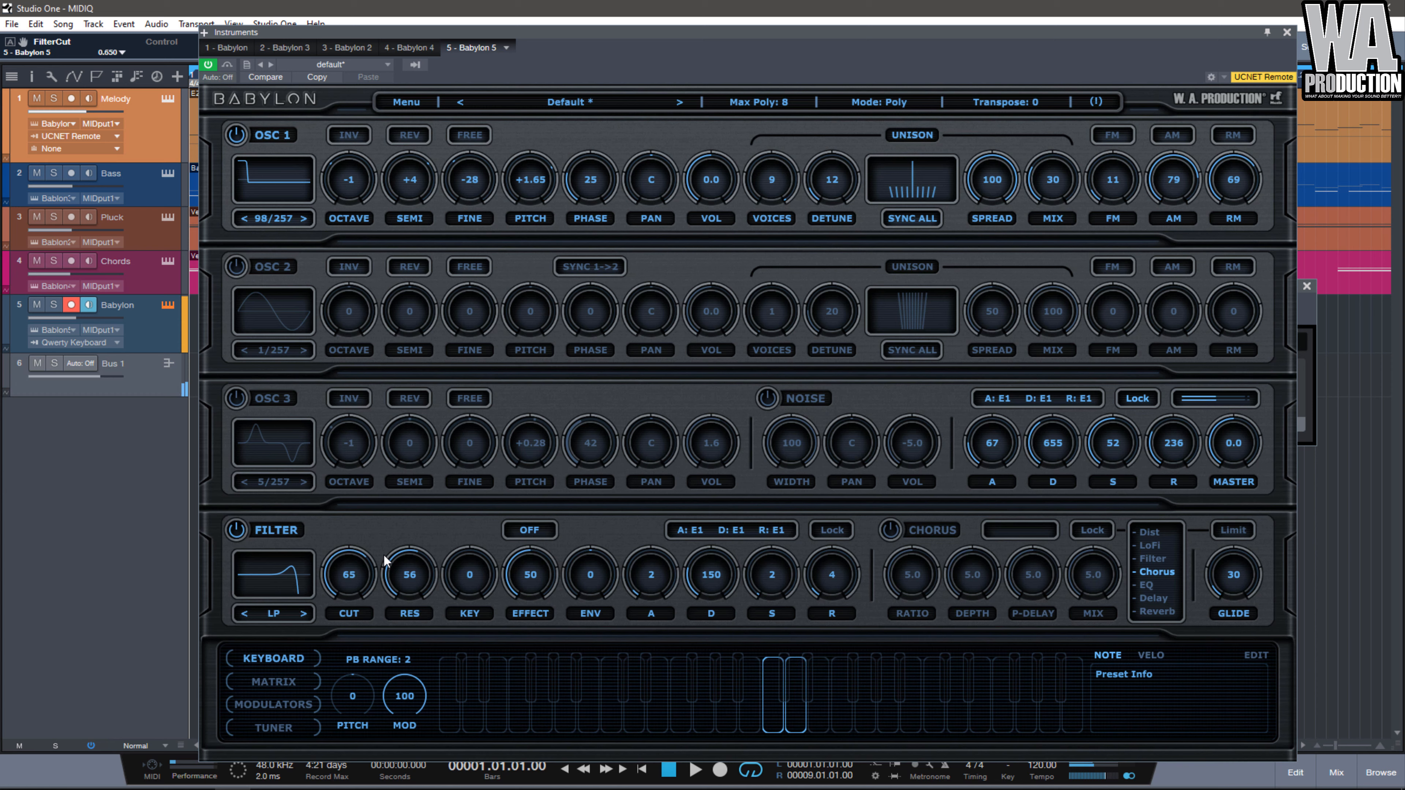
key("d")
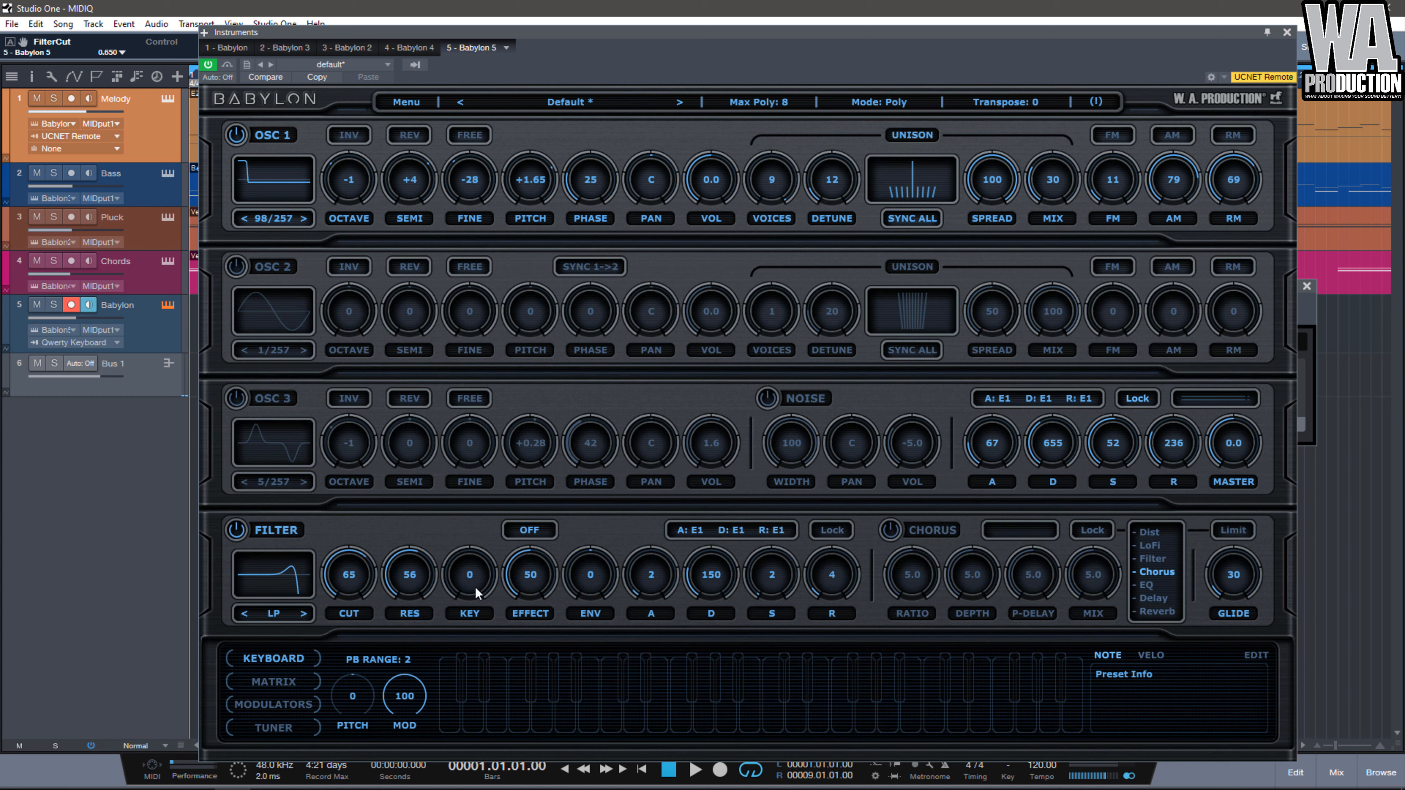
Try filter key tracking at 83 and at 34 while playing notes.
scroll(476, 594, "up", 15)
scroll(475, 593, "down", 2)
key("a")
key("s")
key("d")
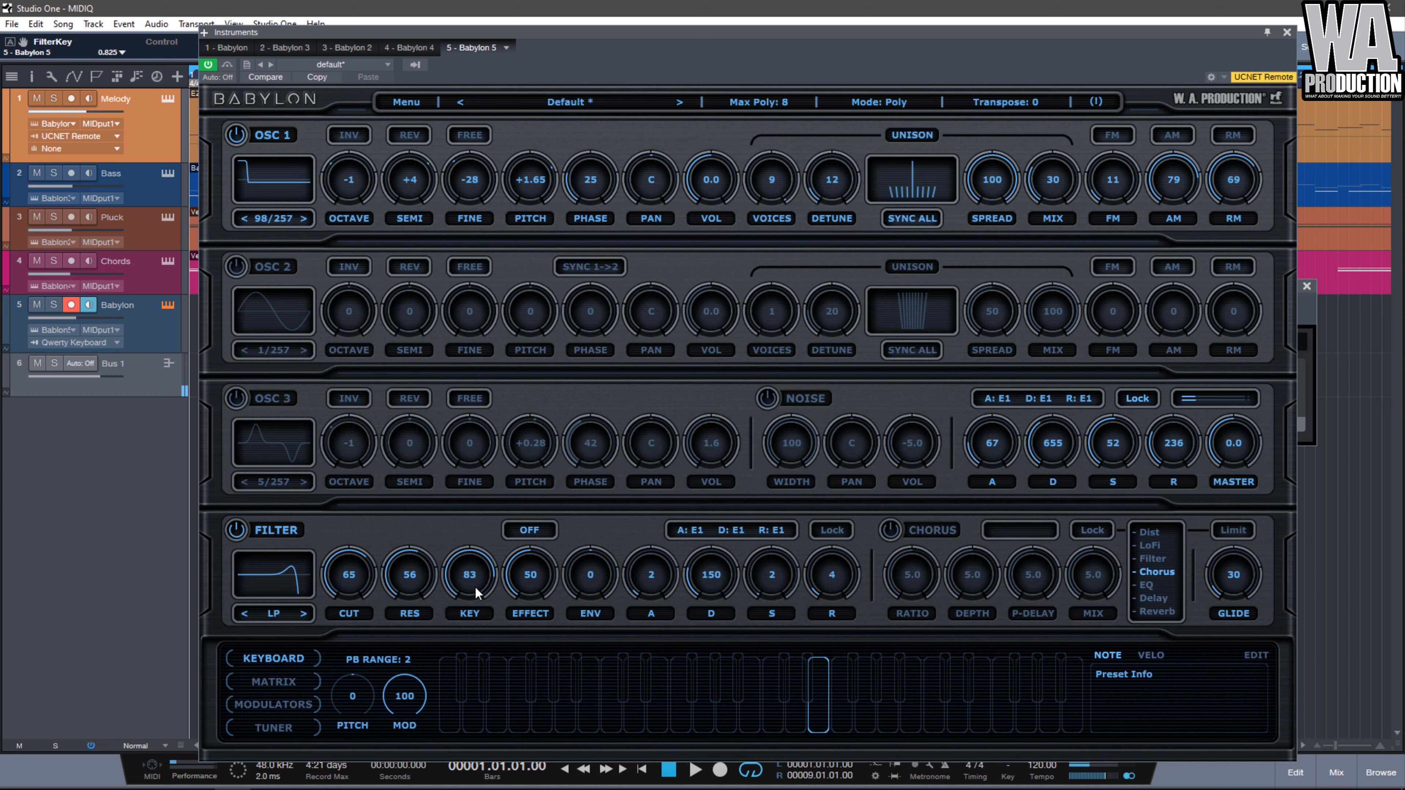
scroll(475, 594, "down", 10)
key("s")
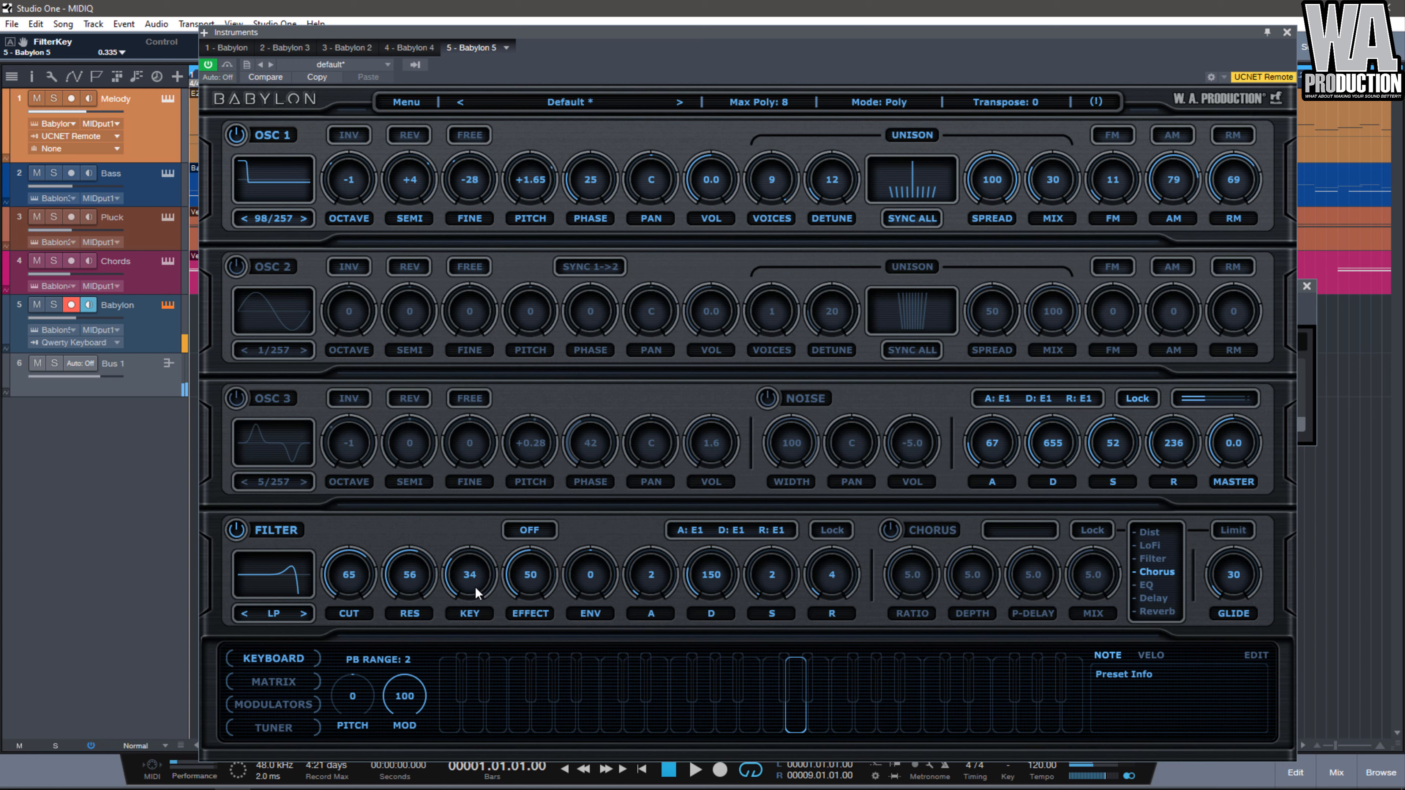
Set the filter's key tracking to 58 and cutoff to 51 while playing a longer run of notes.
scroll(474, 591, "up", 4)
scroll(474, 591, "up", 2)
key("a")
key("d")
key("s")
key("d")
key("f")
key("d")
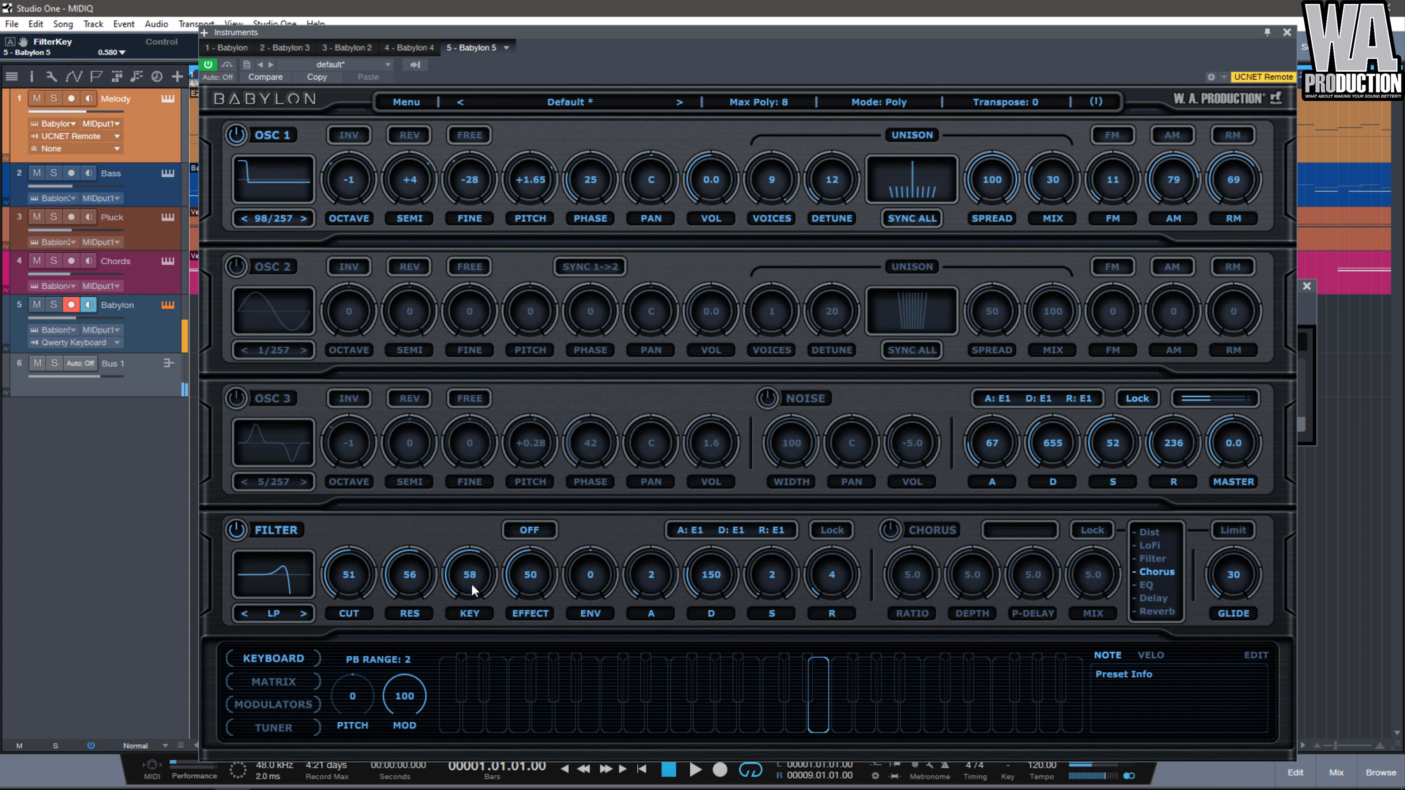
key("s")
key("e")
key("w")
key("a")
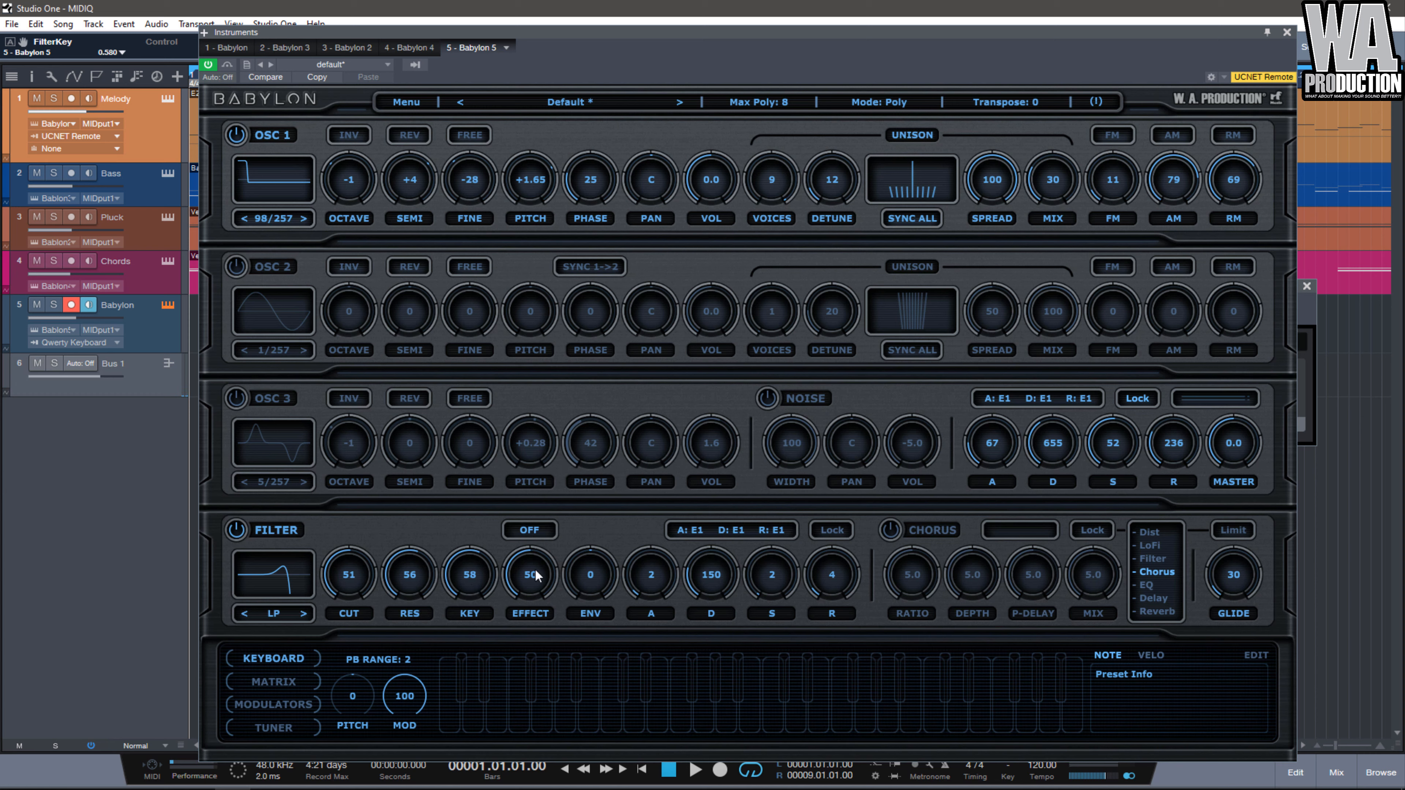
Look through the filter's effect types, leave the effect OFF and set its amount to 29.
left_click(534, 534)
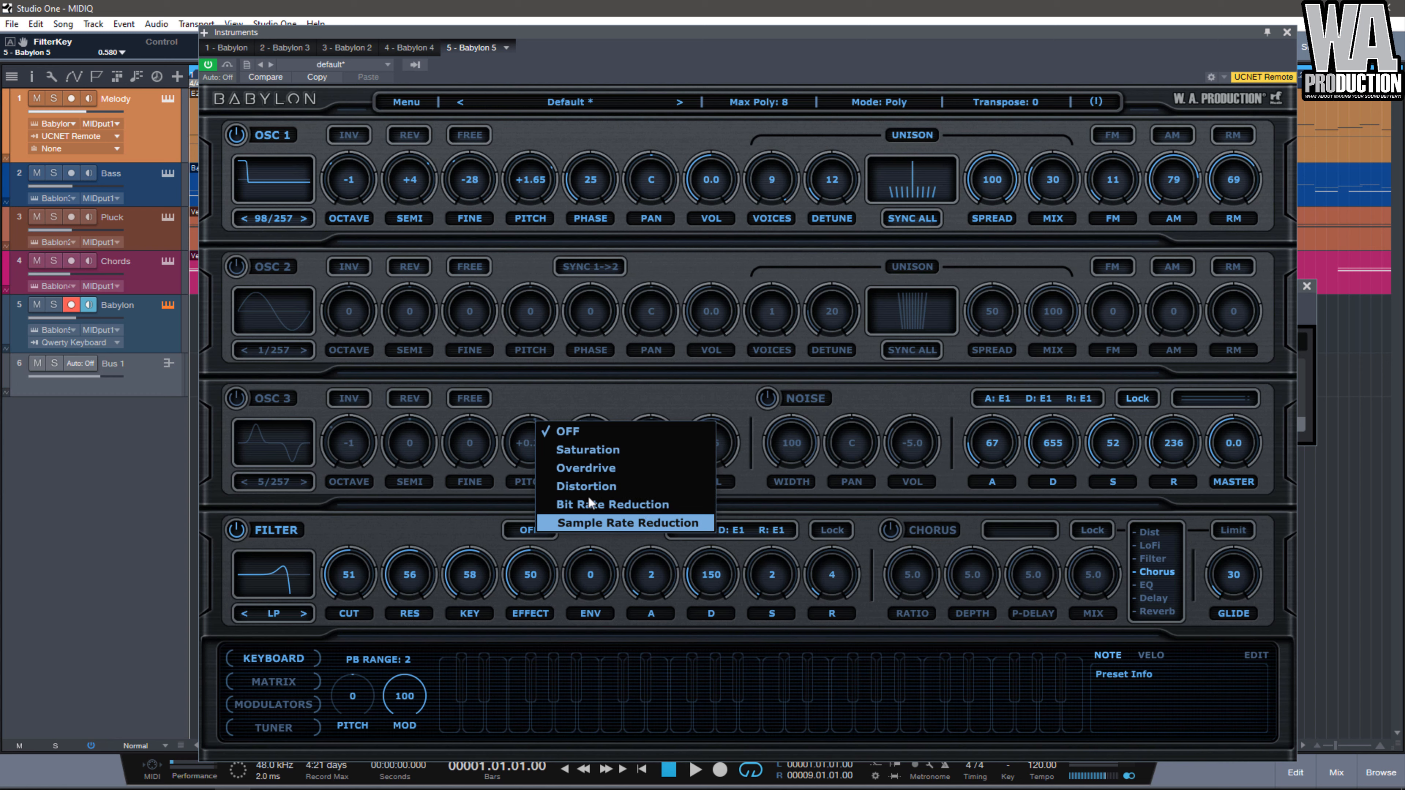
left_click(464, 533)
left_click_drag(515, 566, 512, 557)
scroll(513, 561, "down", 4)
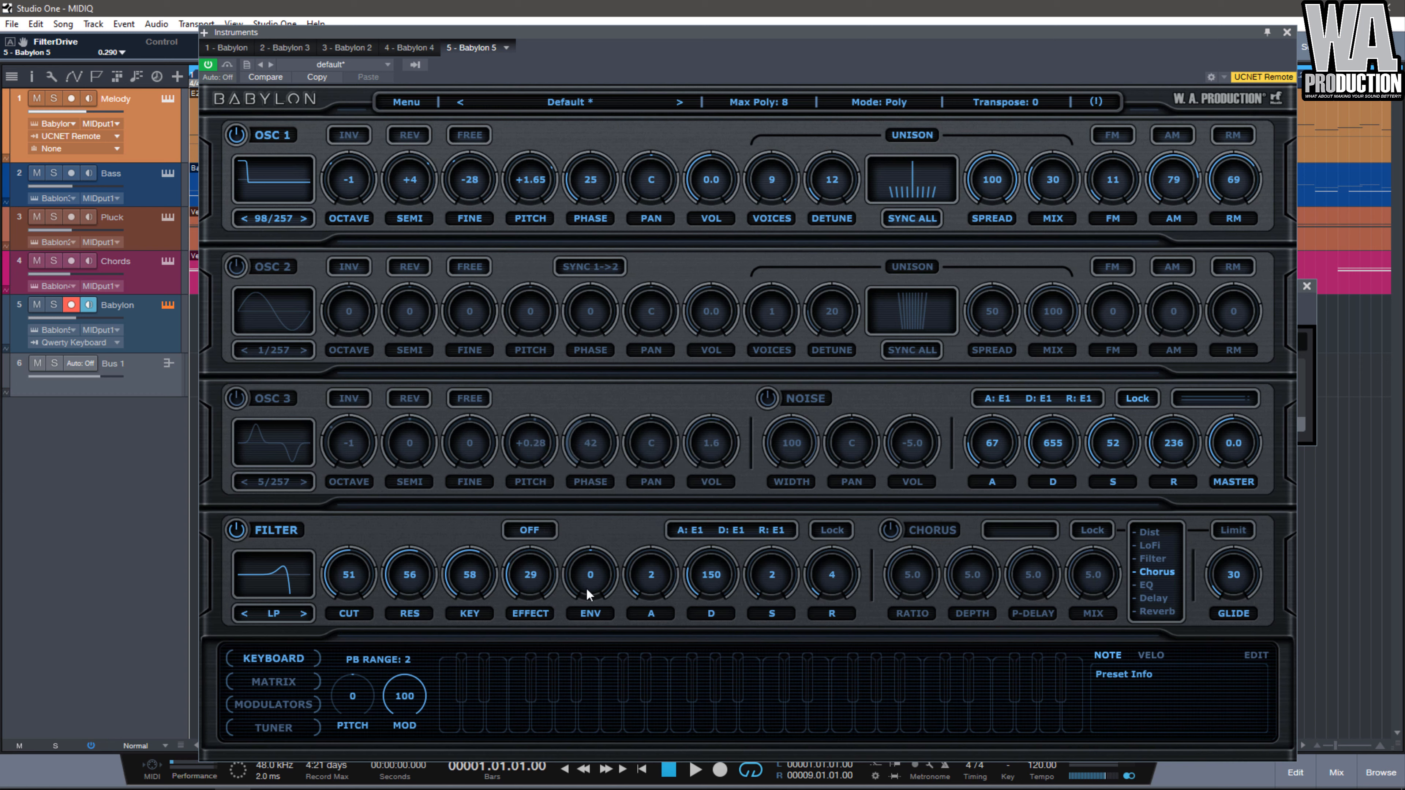
Set the filter's envelope amount to 100 and play a note to hear it.
scroll(586, 587, "down", 5)
scroll(586, 587, "up", 7)
key("a")
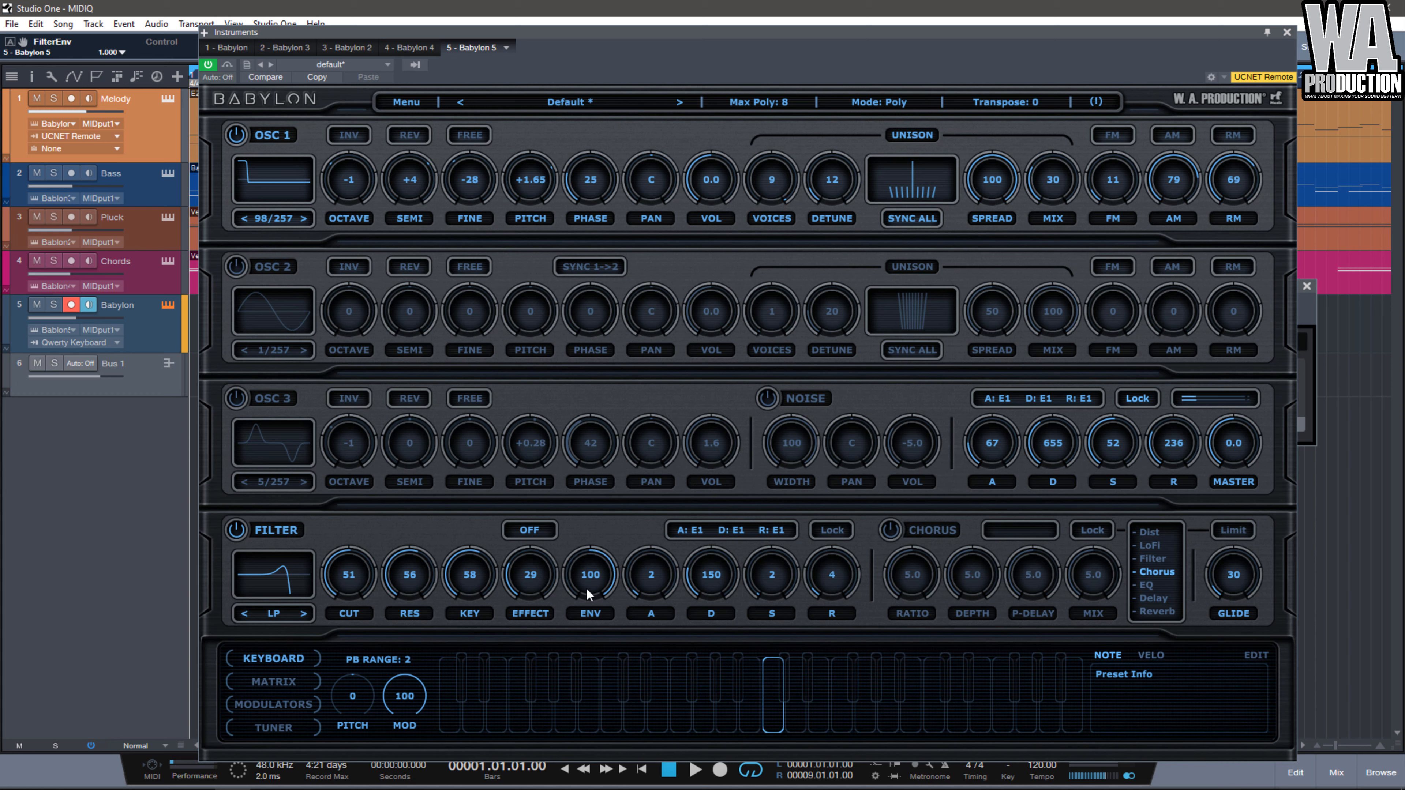
Play notes while lowering the filter's envelope amount to -5.
key("s")
key("d")
key("f")
key("d")
key("s")
scroll(587, 588, "down", 12)
key("a")
key("a")
key("d")
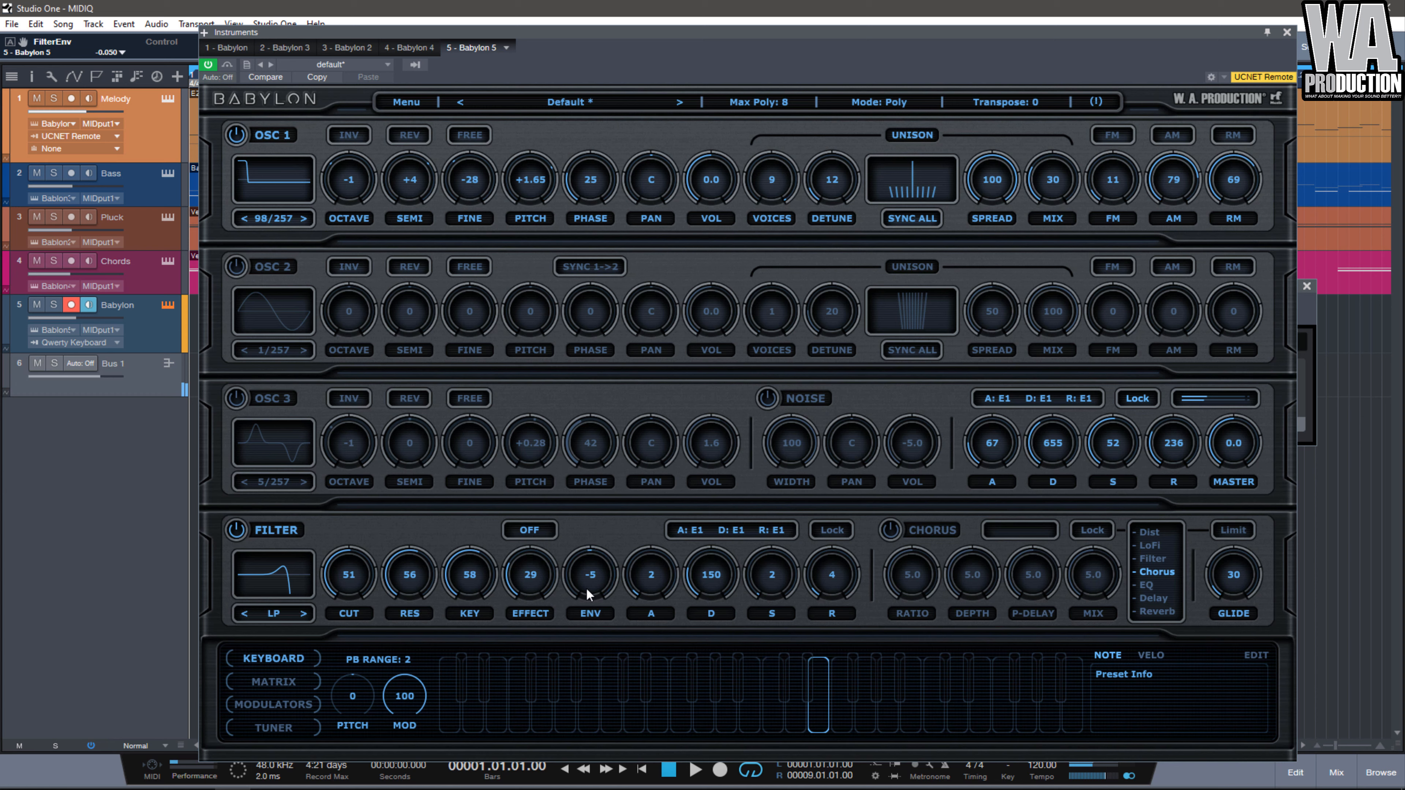
key("s")
key("a")
Try the filter's envelope amount at -100 while playing notes and bring it back to -2.
scroll(586, 588, "down", 8)
scroll(587, 588, "down", 2)
key("a")
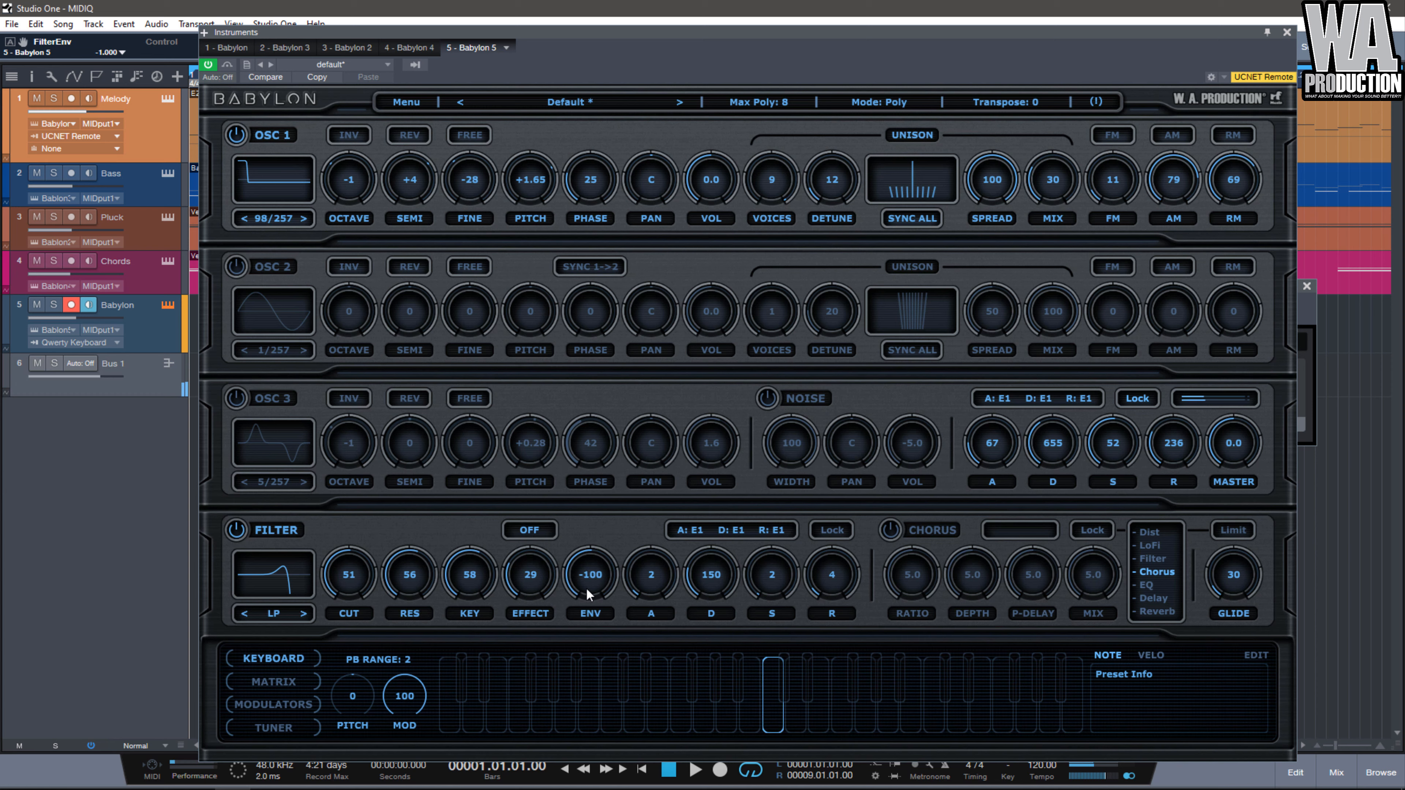
key("s")
key("s")
key("a")
scroll(587, 588, "up", 10)
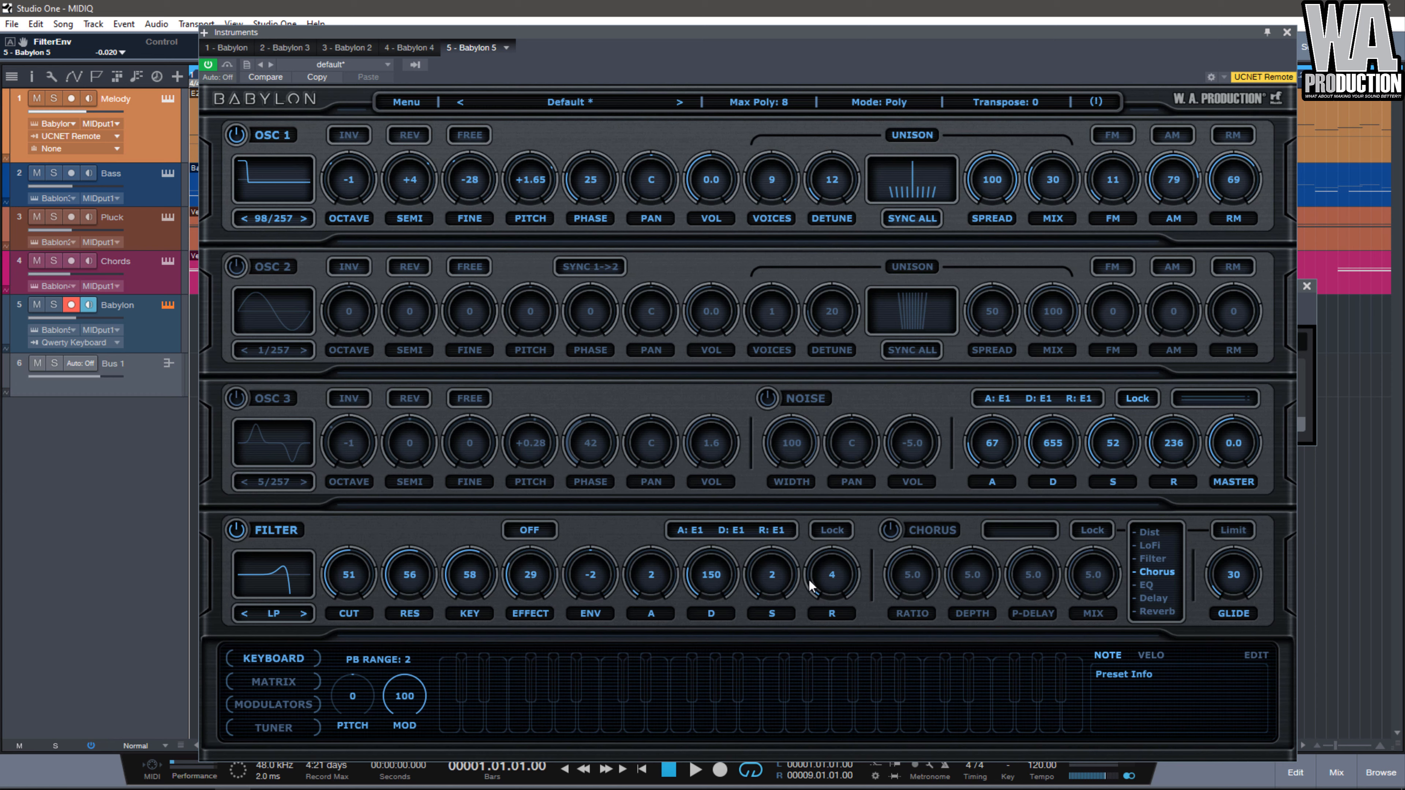
Set the filter envelope to attack 115, decay 51, sustain 20 and release 16.
left_click(698, 534)
left_click(639, 529)
scroll(660, 566, "up", 5)
scroll(713, 589, "down", 5)
scroll(785, 586, "up", 4)
scroll(846, 589, "up", 3)
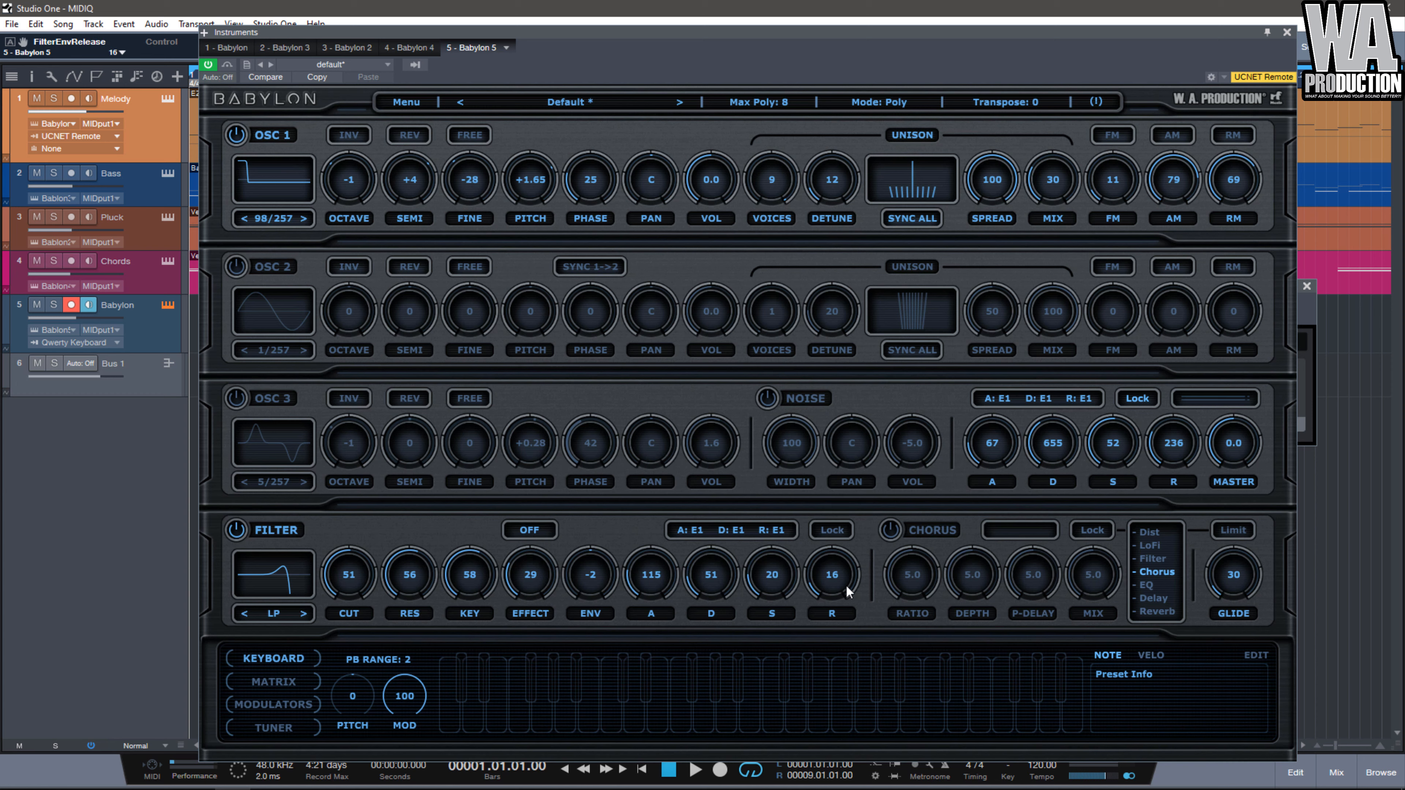
Set the filter envelope's attack to 278 and its amount to -100, and switch the filter off.
scroll(651, 575, "up", 7)
scroll(570, 582, "up", 7)
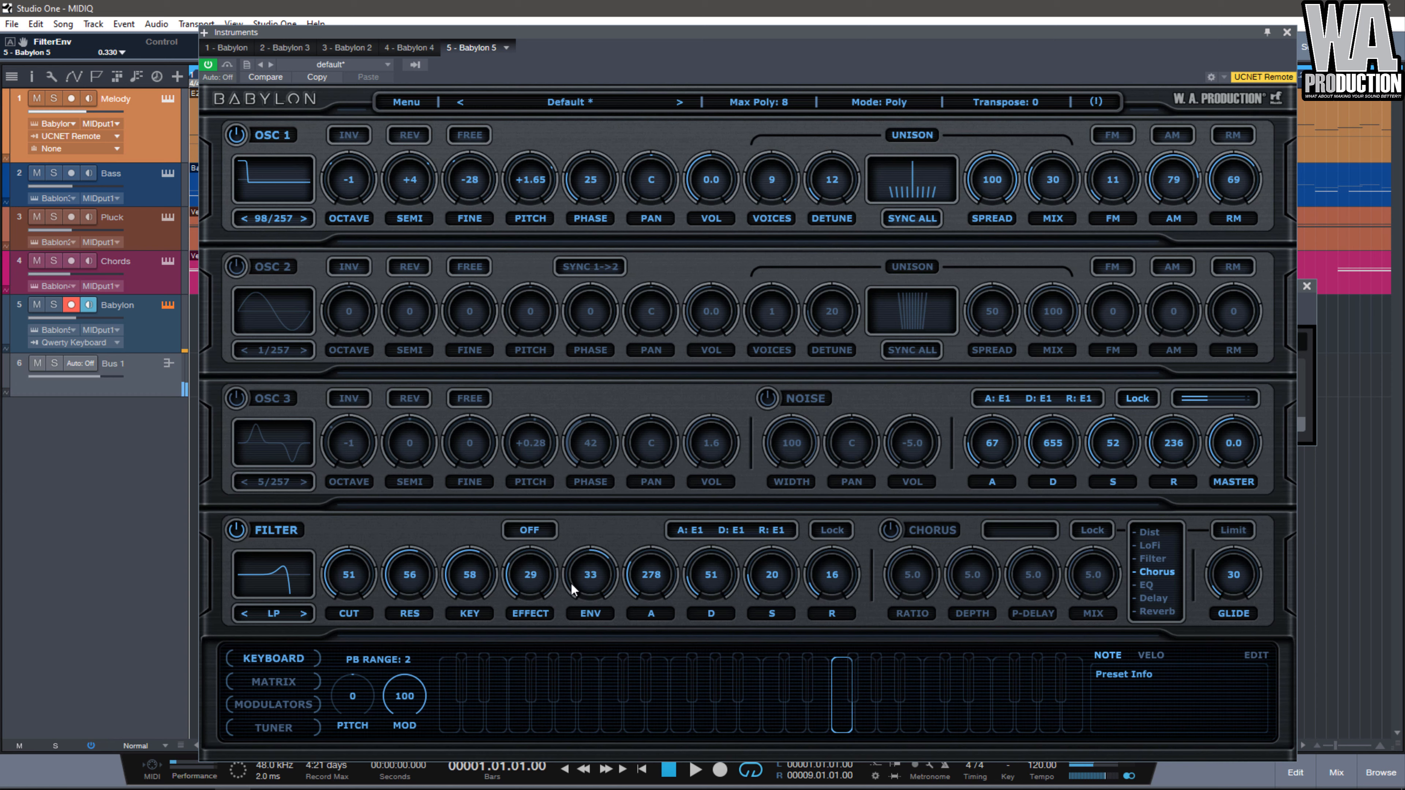
scroll(571, 582, "down", 20)
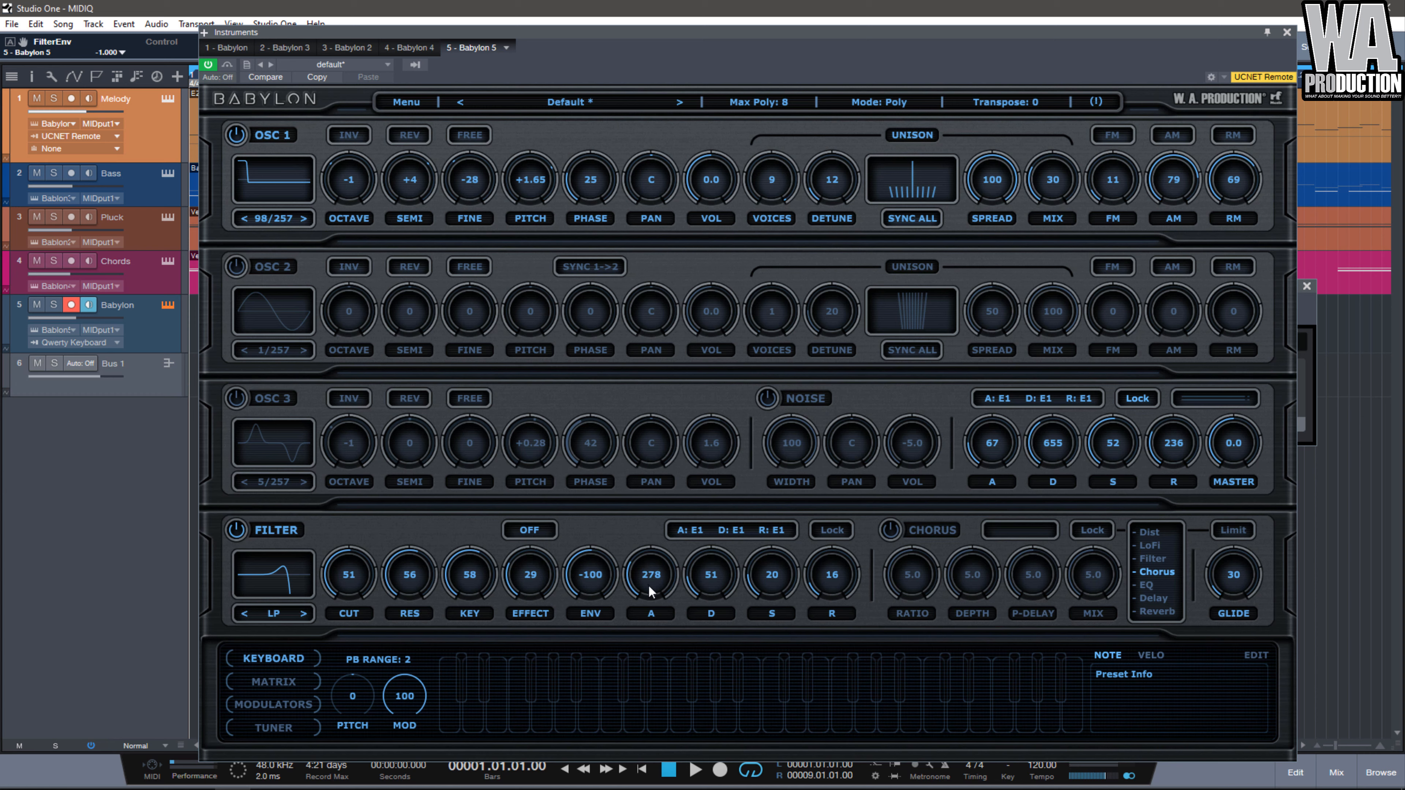
left_click(236, 530)
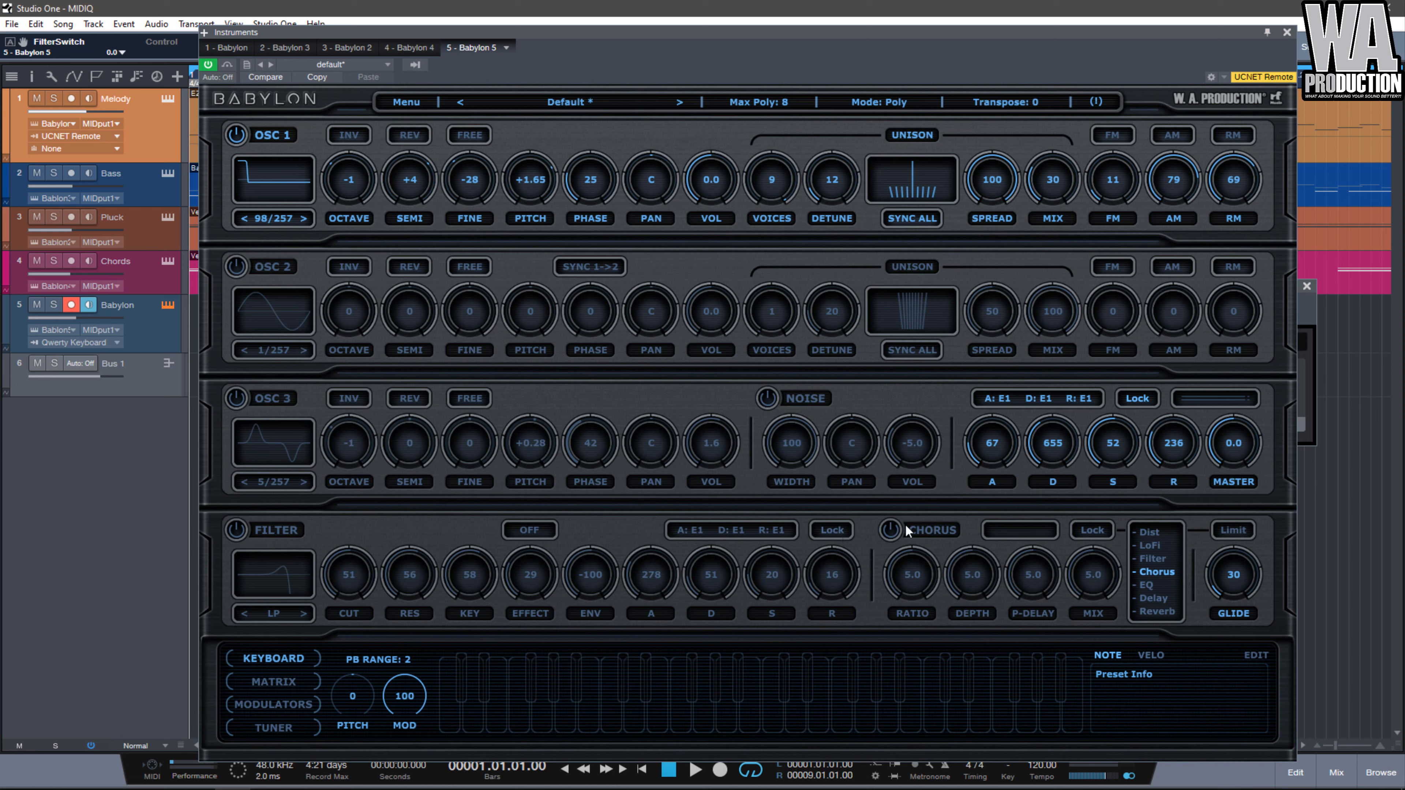
Look through the LoFi, Filter, Chorus and EQ effects and move Delay to the end of the effects chain.
left_click(1150, 545)
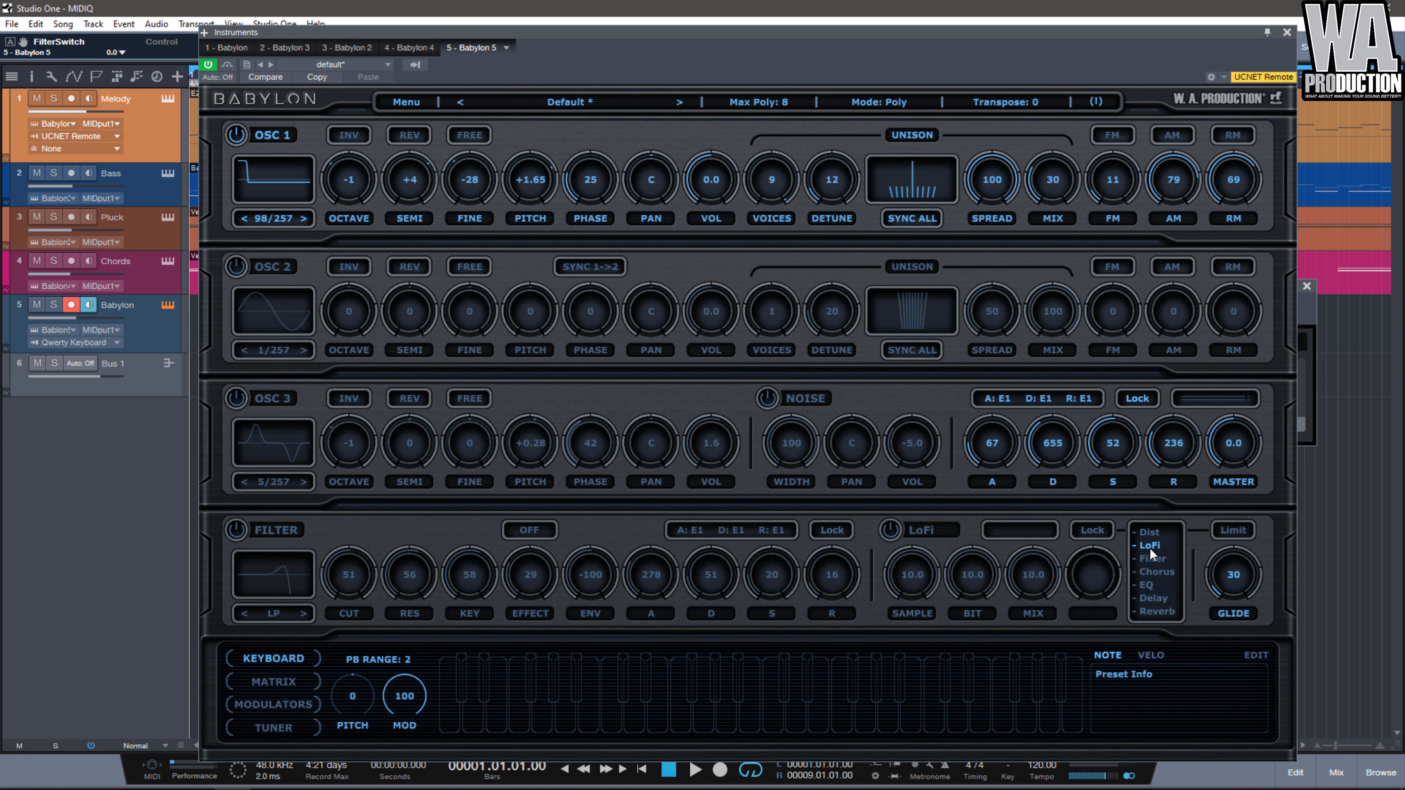
left_click(1153, 558)
left_click(1159, 571)
left_click(1156, 585)
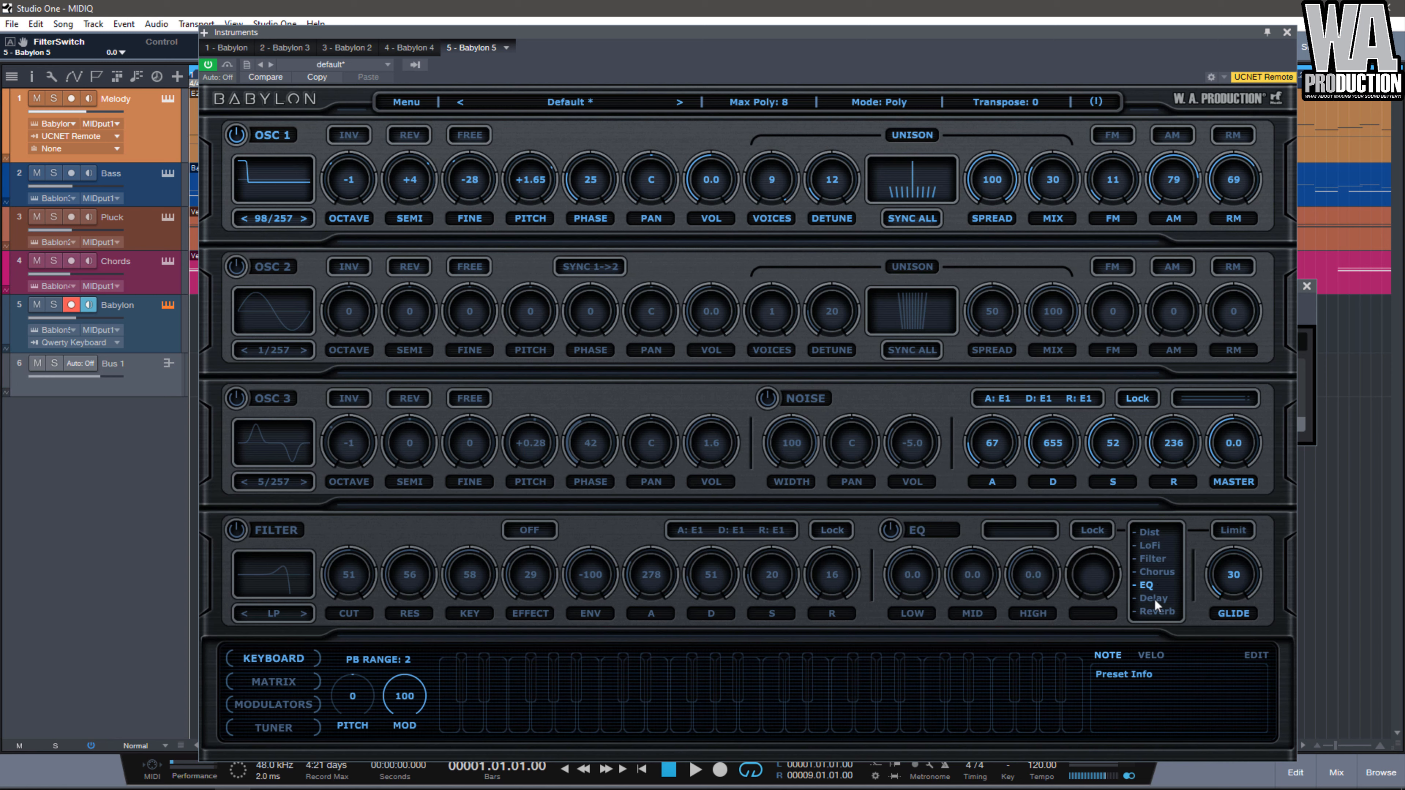
left_click_drag(1154, 598, 1156, 613)
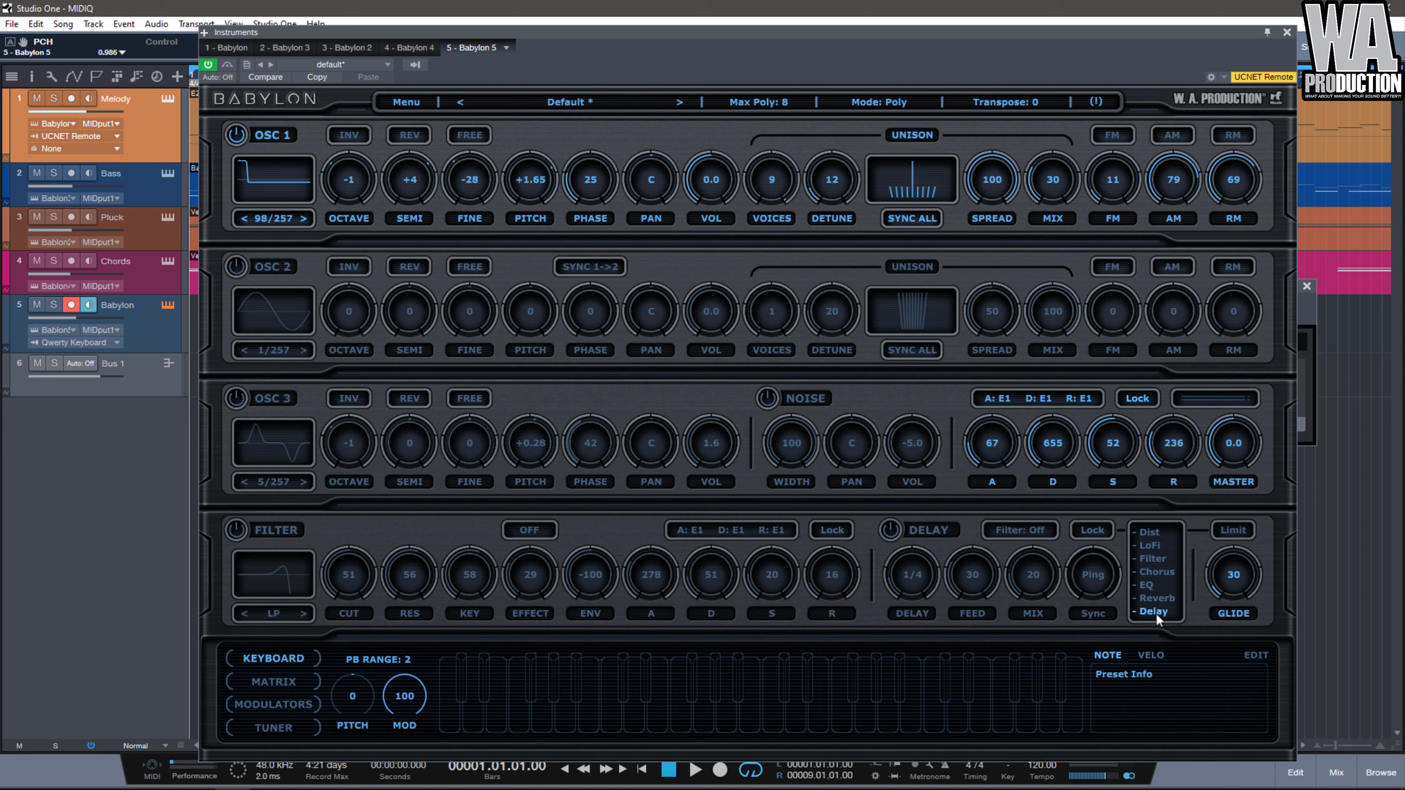
Switch on the Reverb effect and set its filter to HP: 2000 Hz.
left_click(894, 533)
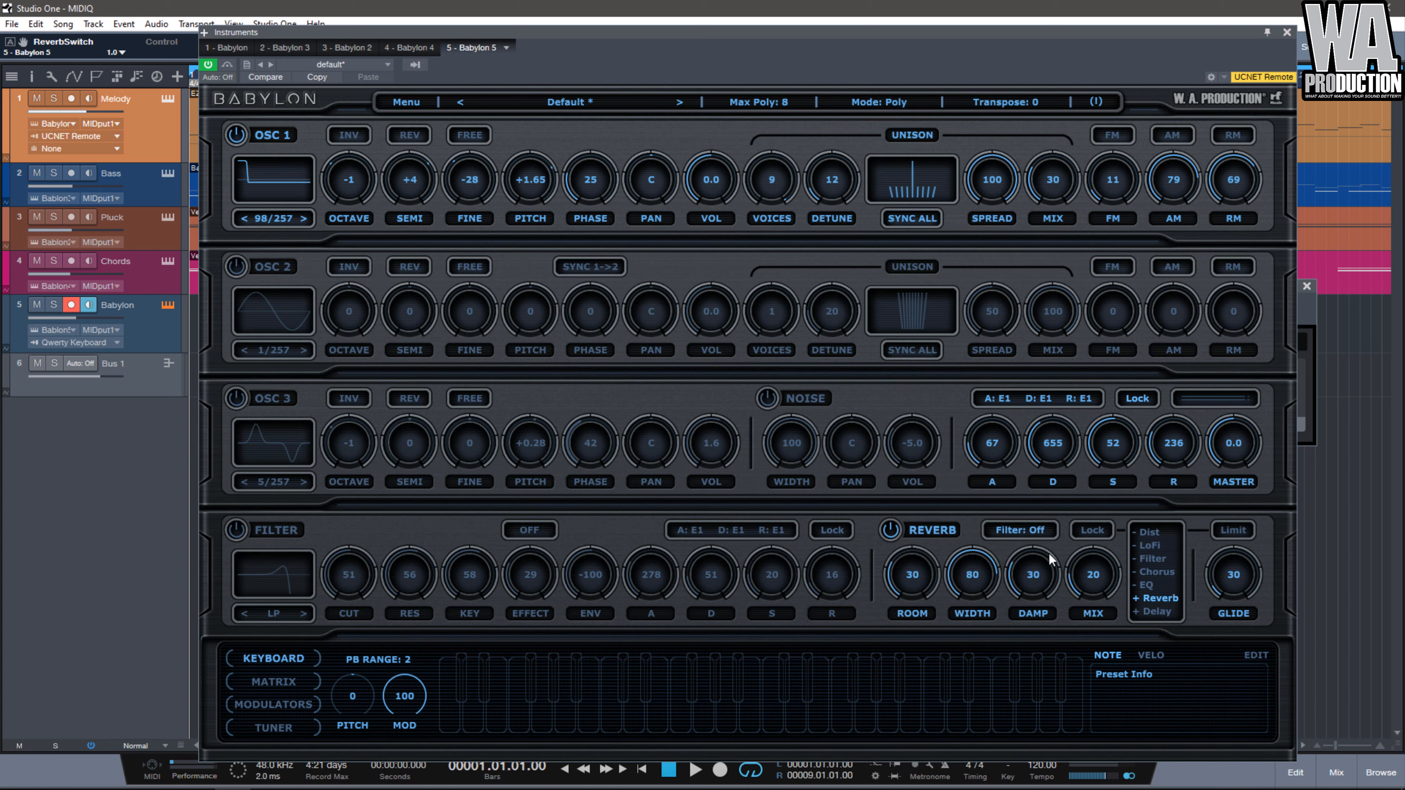
left_click(1039, 534)
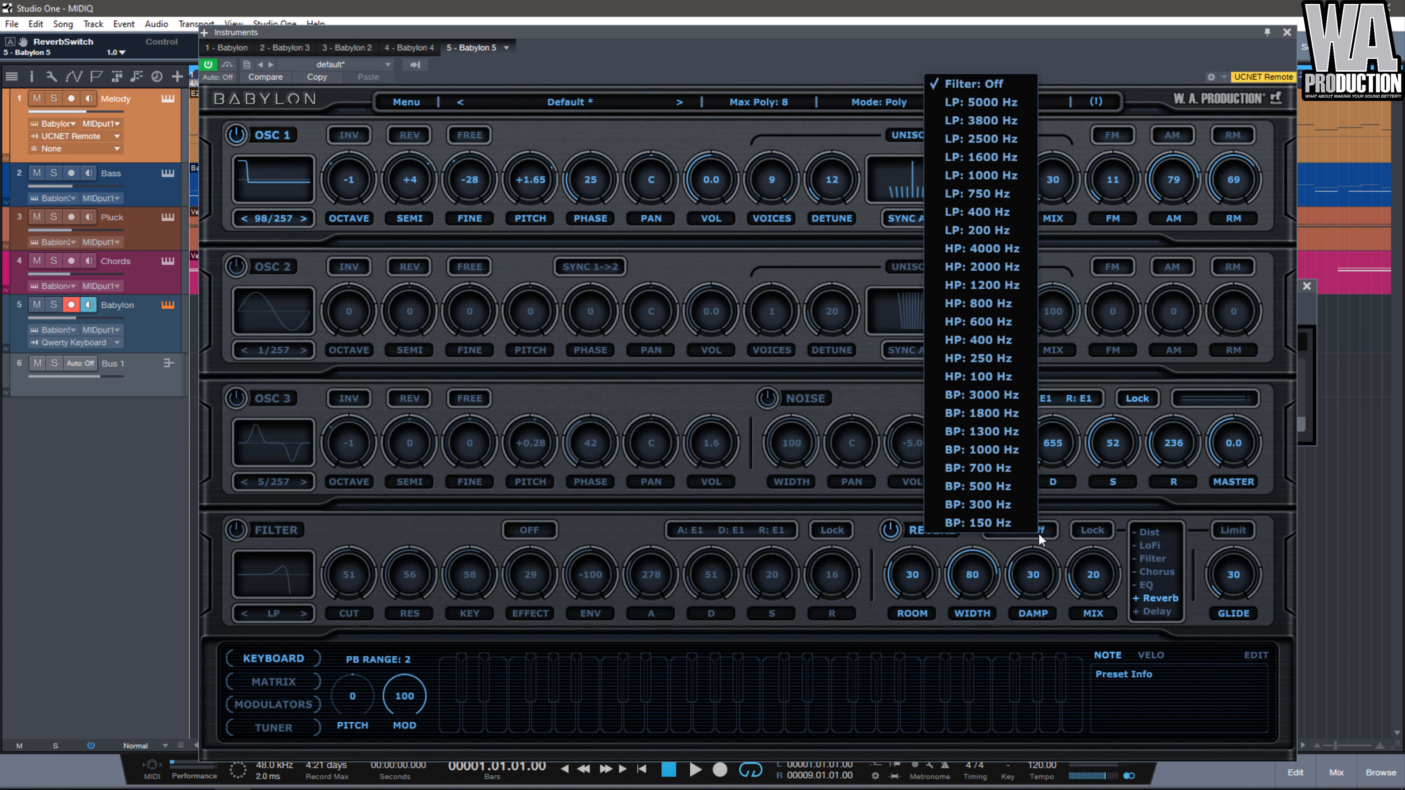
left_click(995, 266)
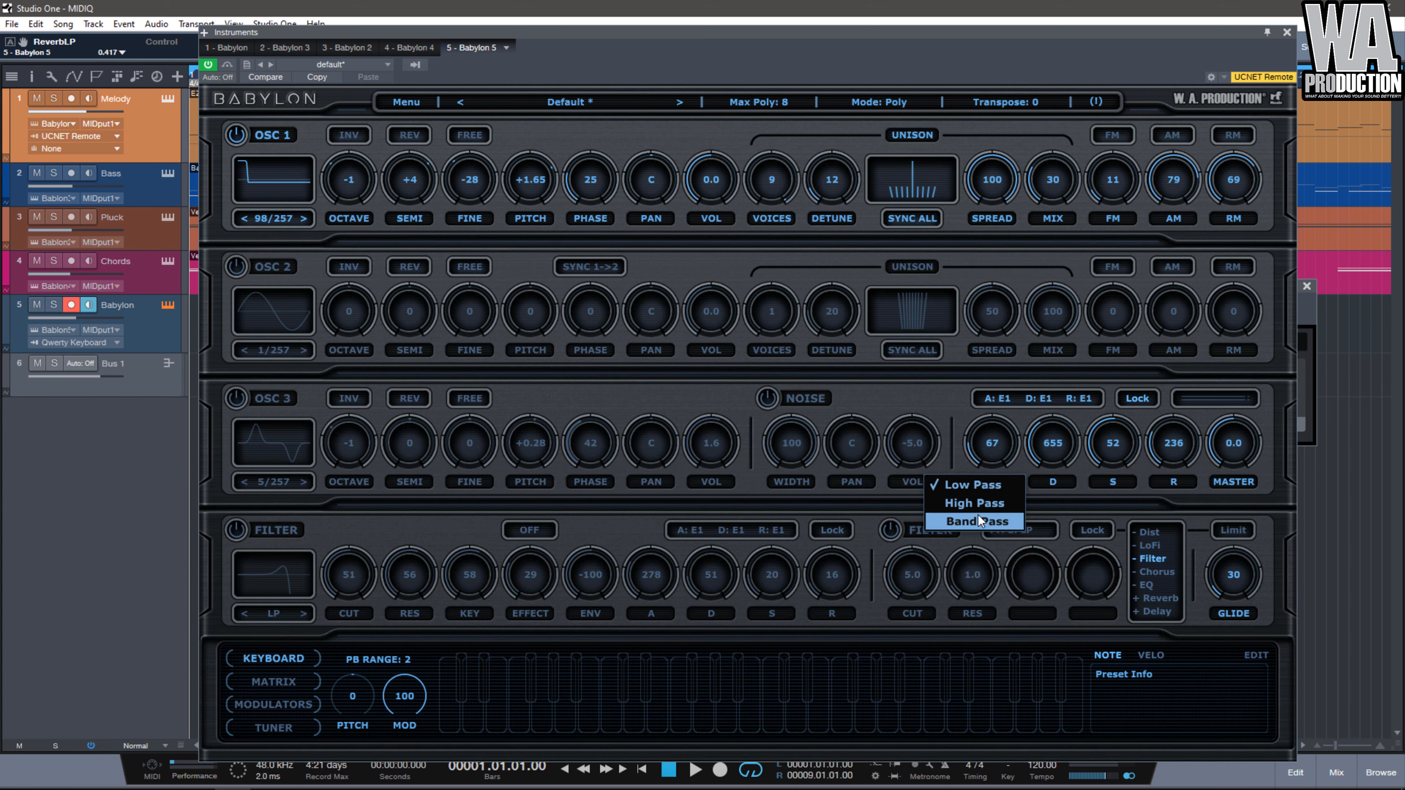
Set the Filter effect's type to Band Pass and reorder the effects chain with EQ first and LoFi last.
left_click(976, 523)
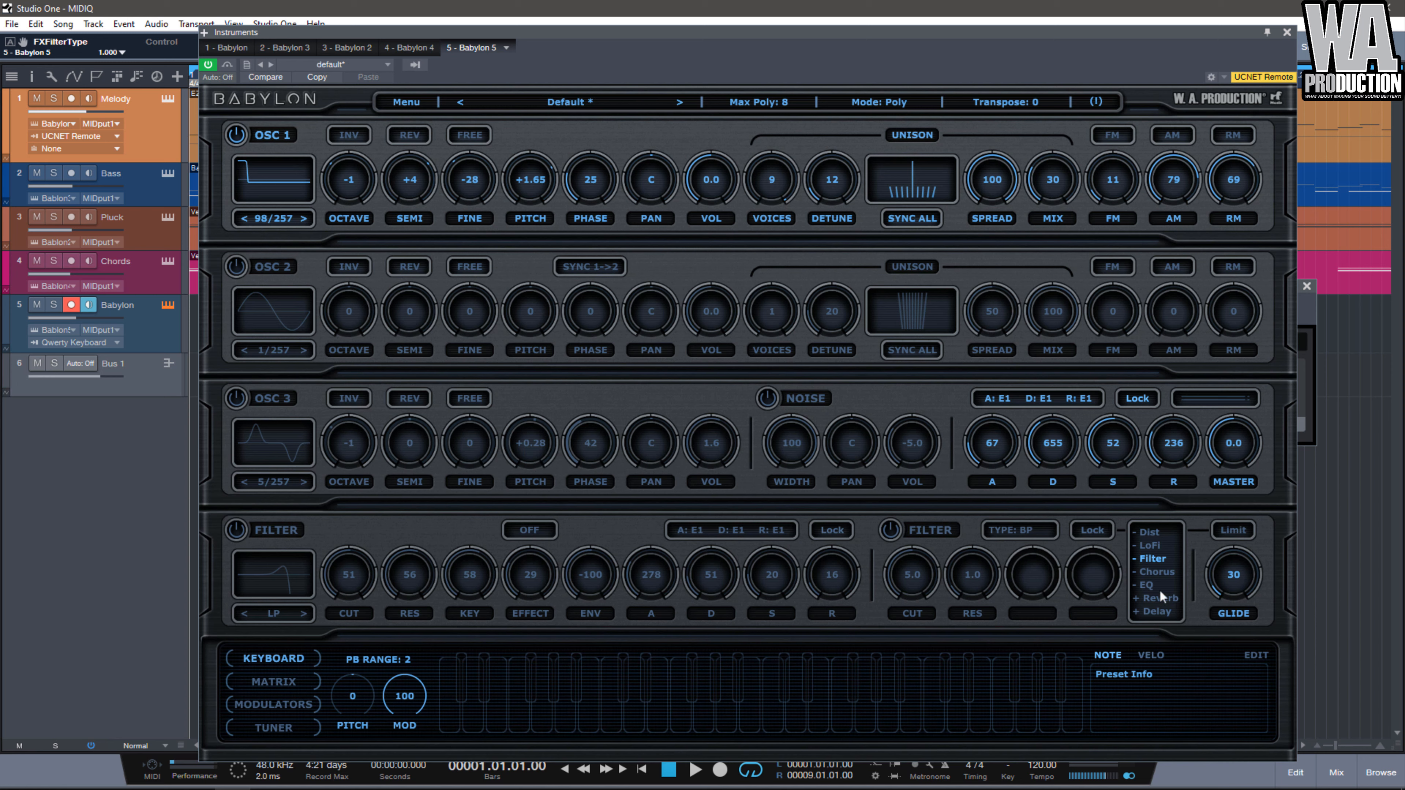
left_click_drag(1141, 583, 1164, 618)
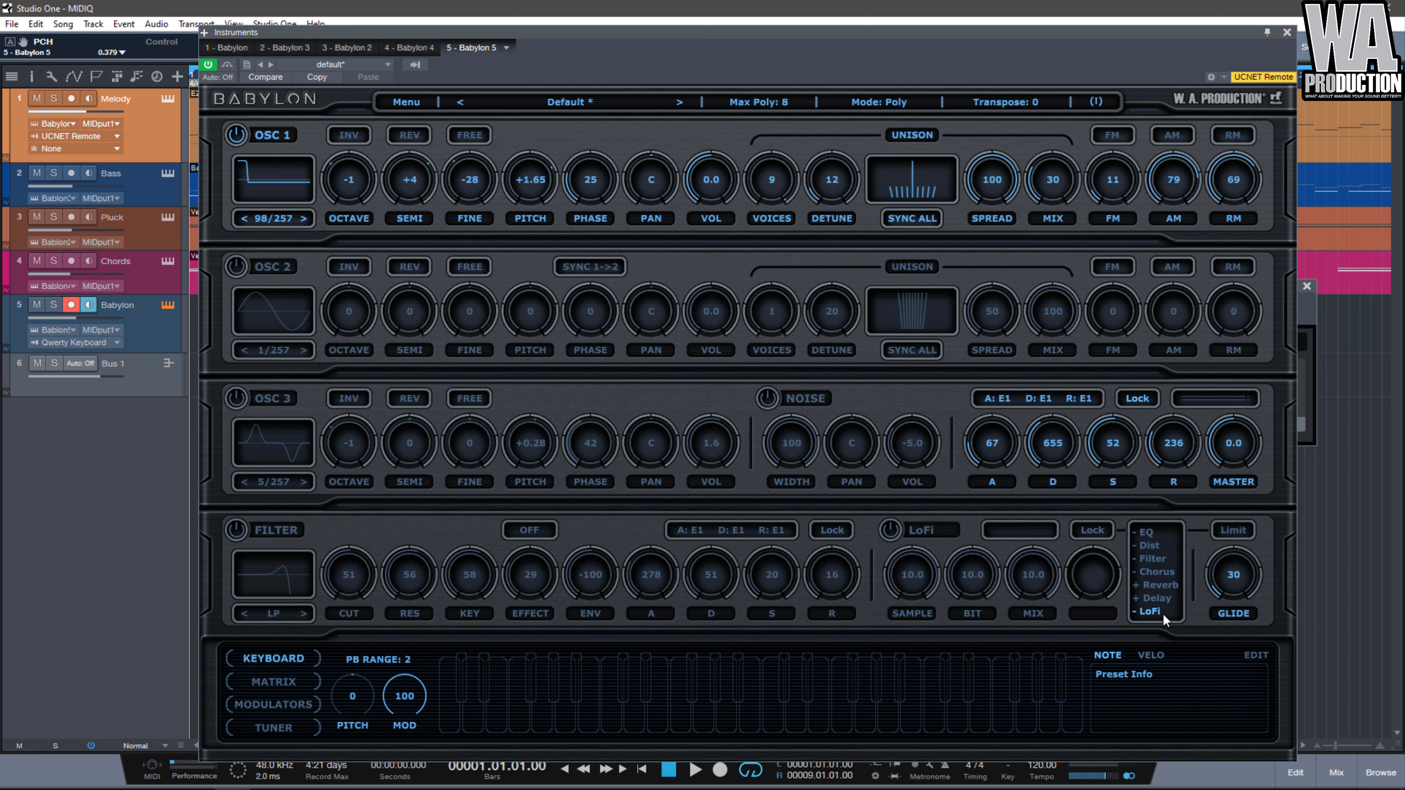
Switch on the limiter, set Glide to 10 and play notes to hear it.
left_click(1234, 530)
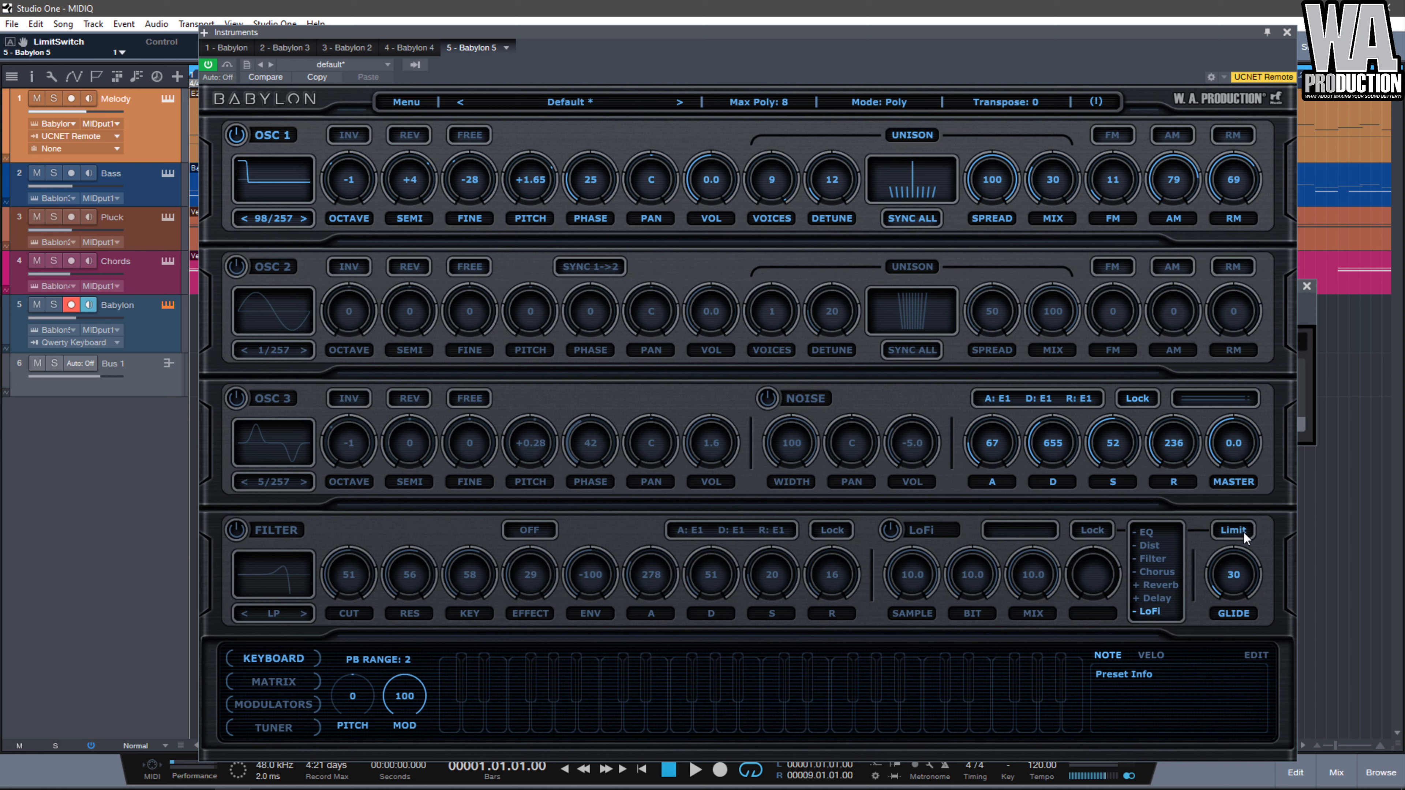
double_click(1239, 578)
key("a")
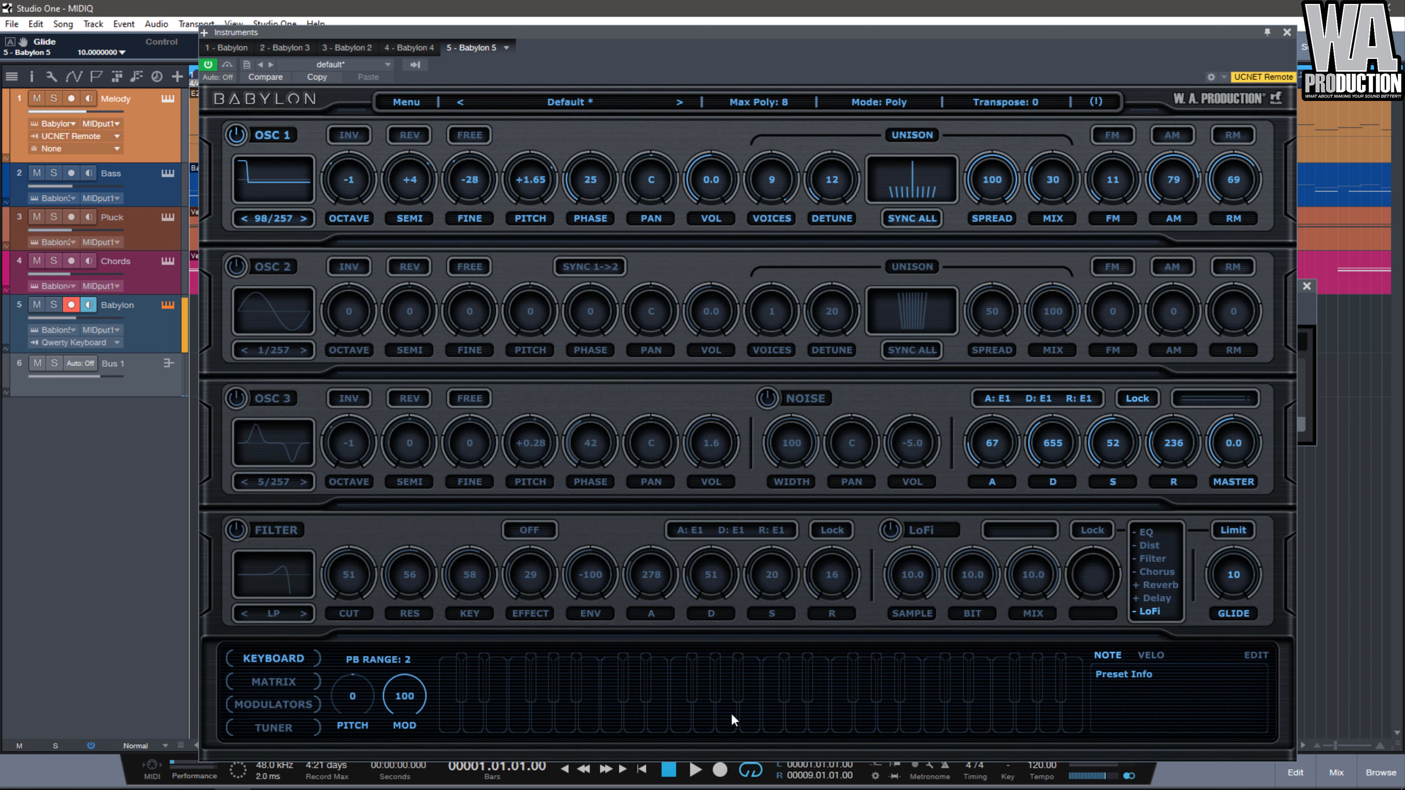
key("s")
key("a")
Hold a note and bend its pitch with the keyboard section's pitch control.
key("a")
left_click_drag(354, 699, 354, 743)
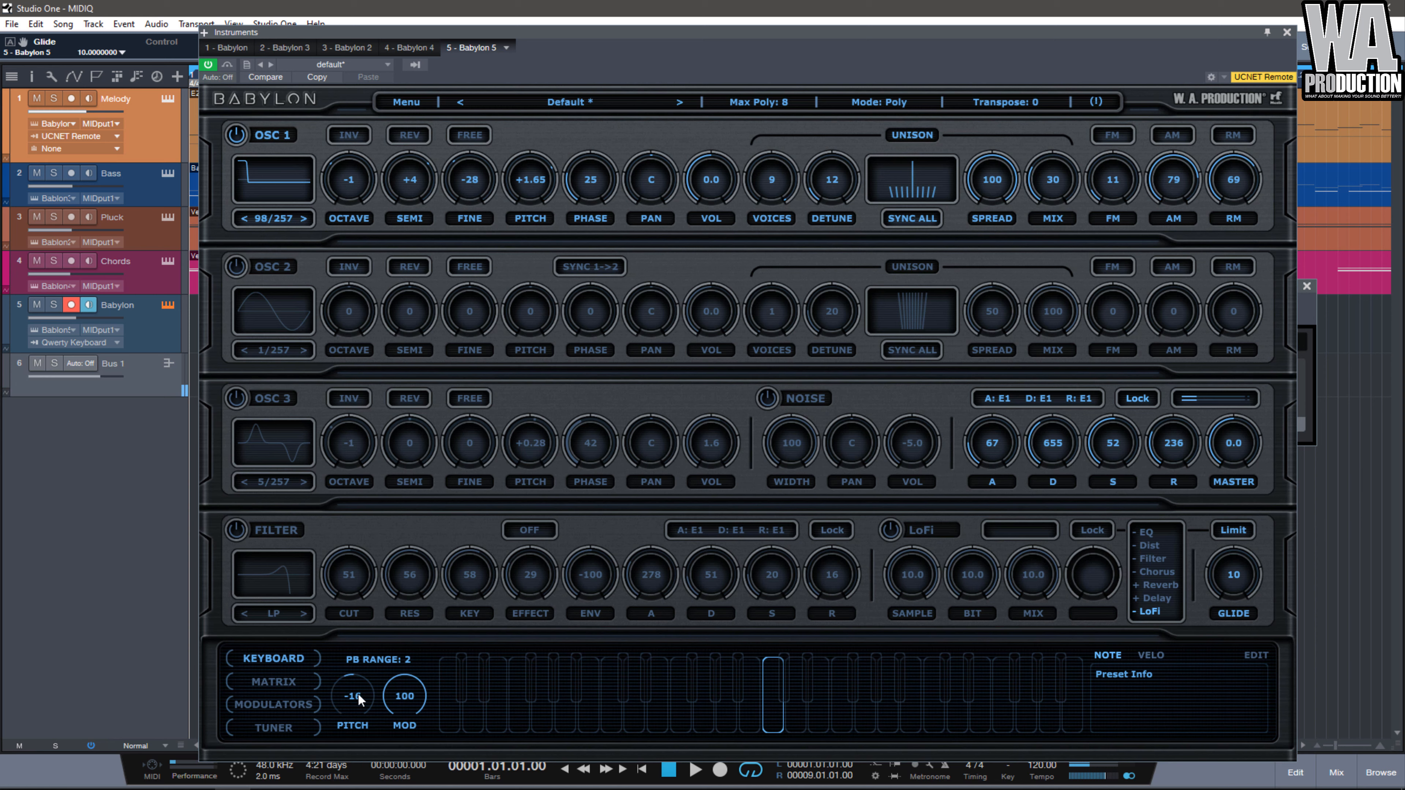
left_click_drag(358, 694, 369, 685)
Route LFO1 to OSC2_Vol in an empty modulation matrix slot with an amount of 95.
left_click(303, 682)
left_click(604, 675)
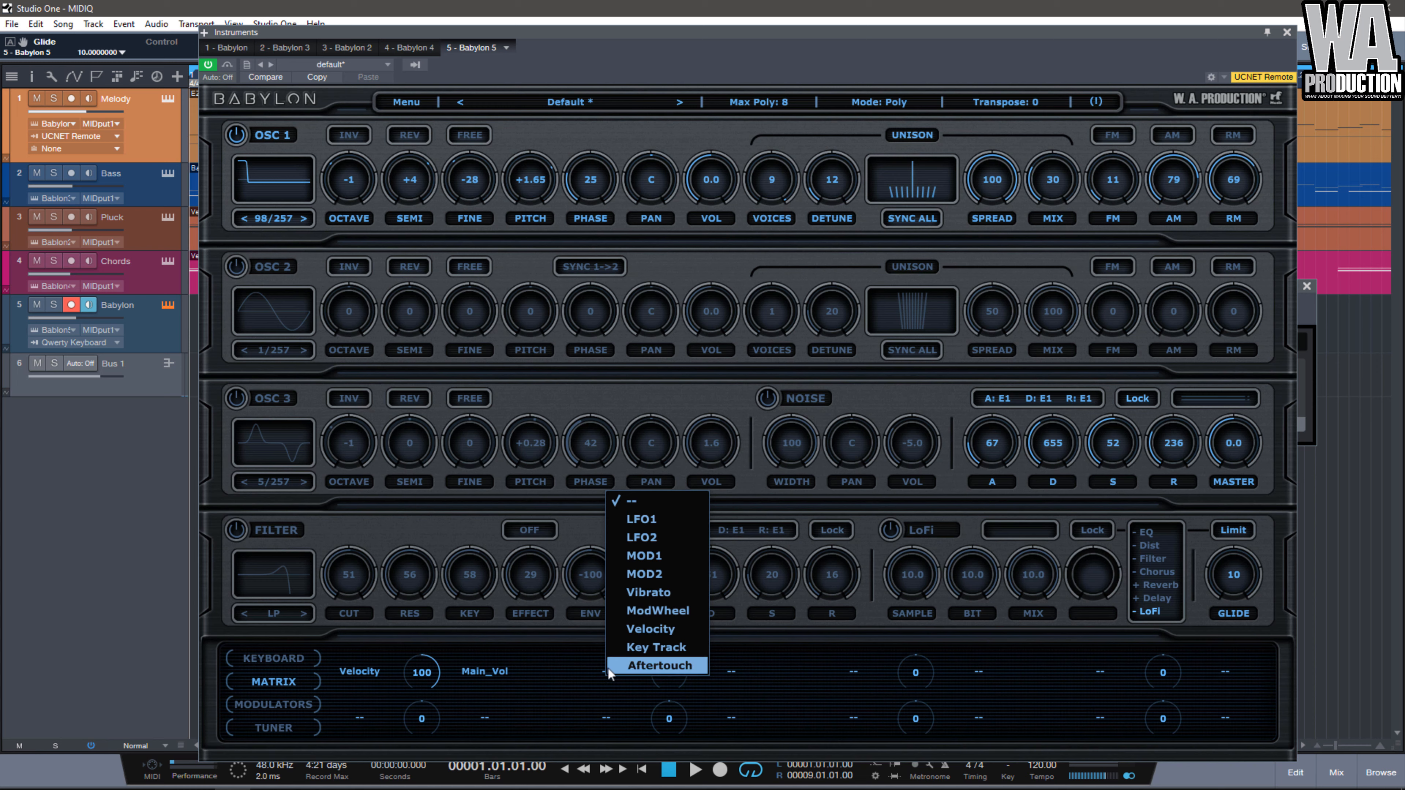
left_click(647, 521)
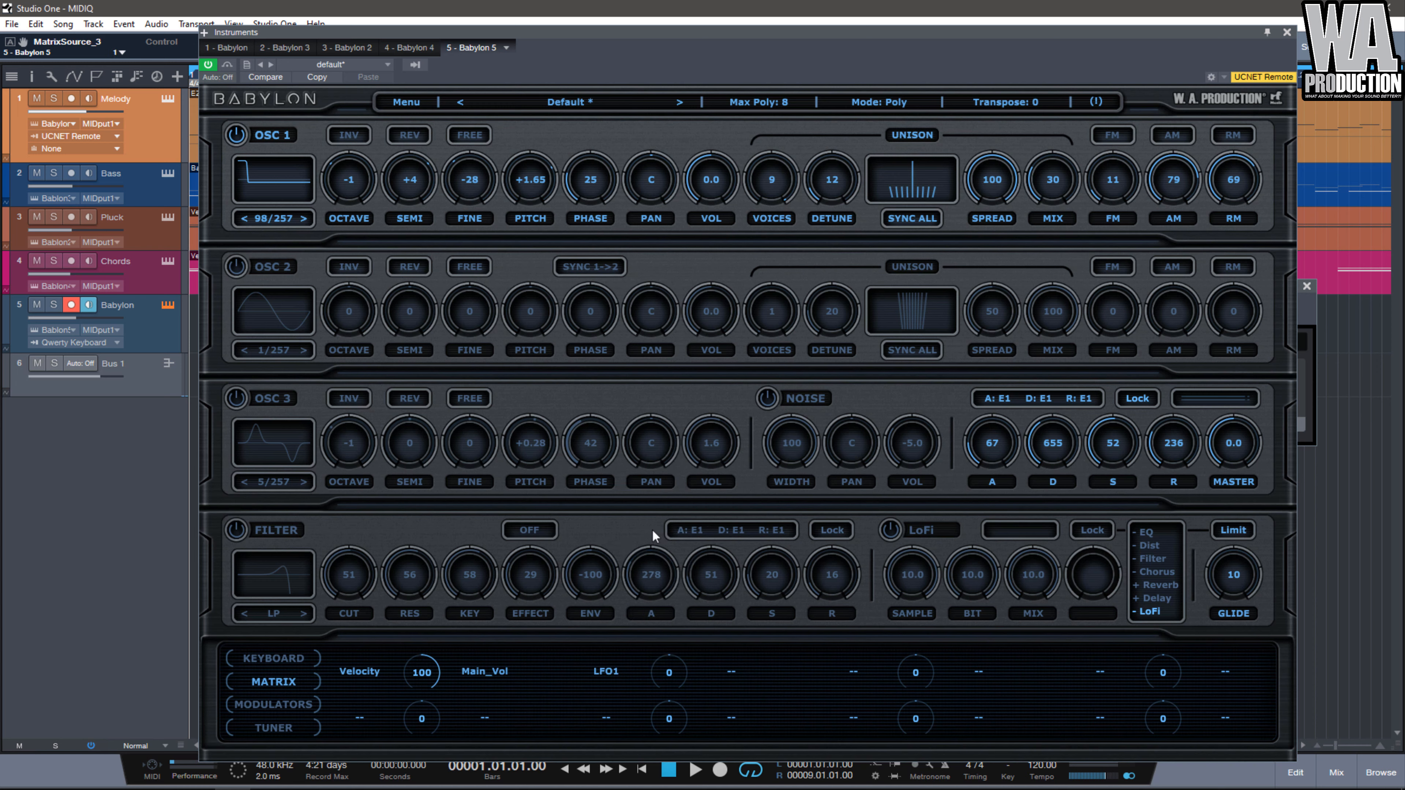
left_click(731, 673)
left_click(693, 456)
left_click_drag(675, 685, 679, 635)
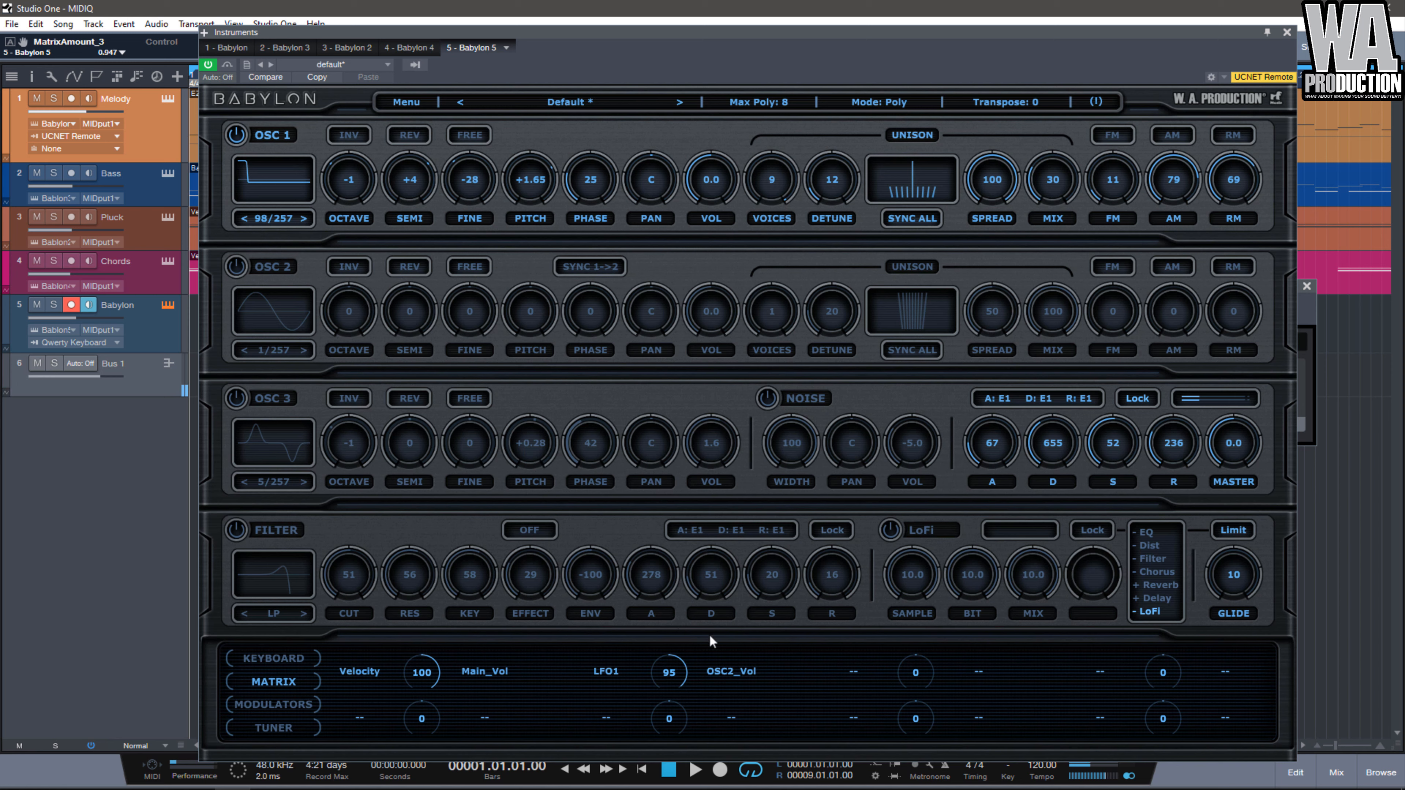
Look through the modulation sources of the next empty matrix slot without choosing one.
left_click(851, 675)
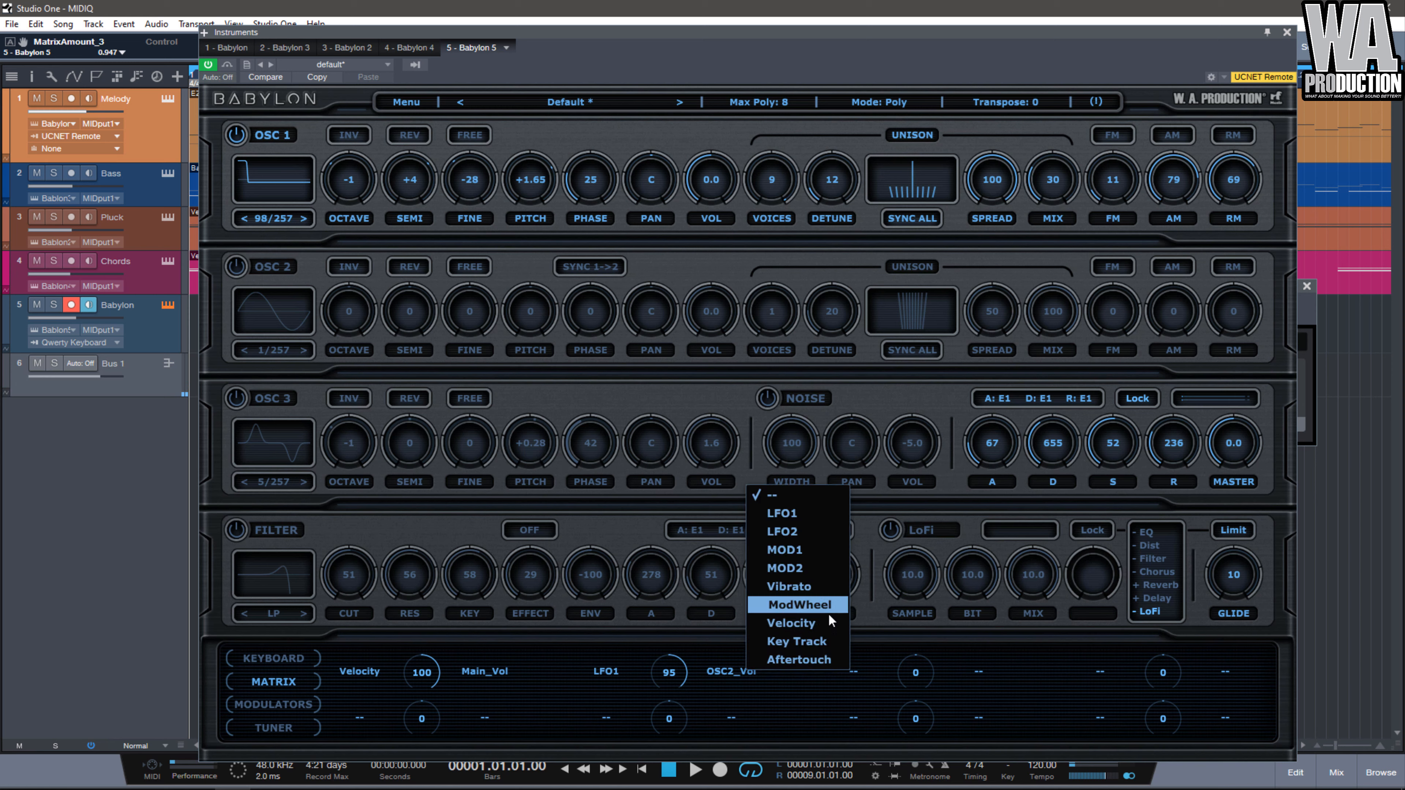
key("Down")
key("Down")
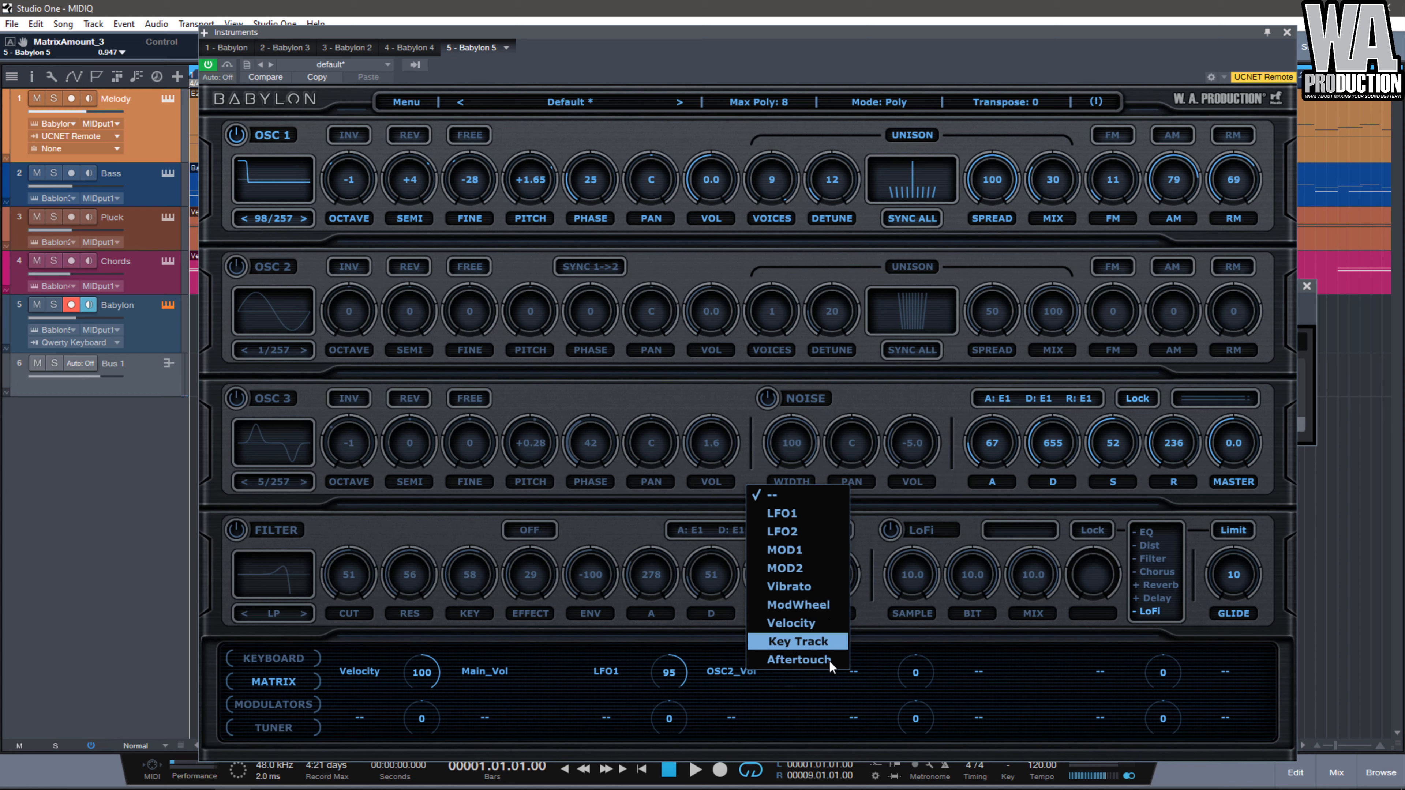
left_click(802, 699)
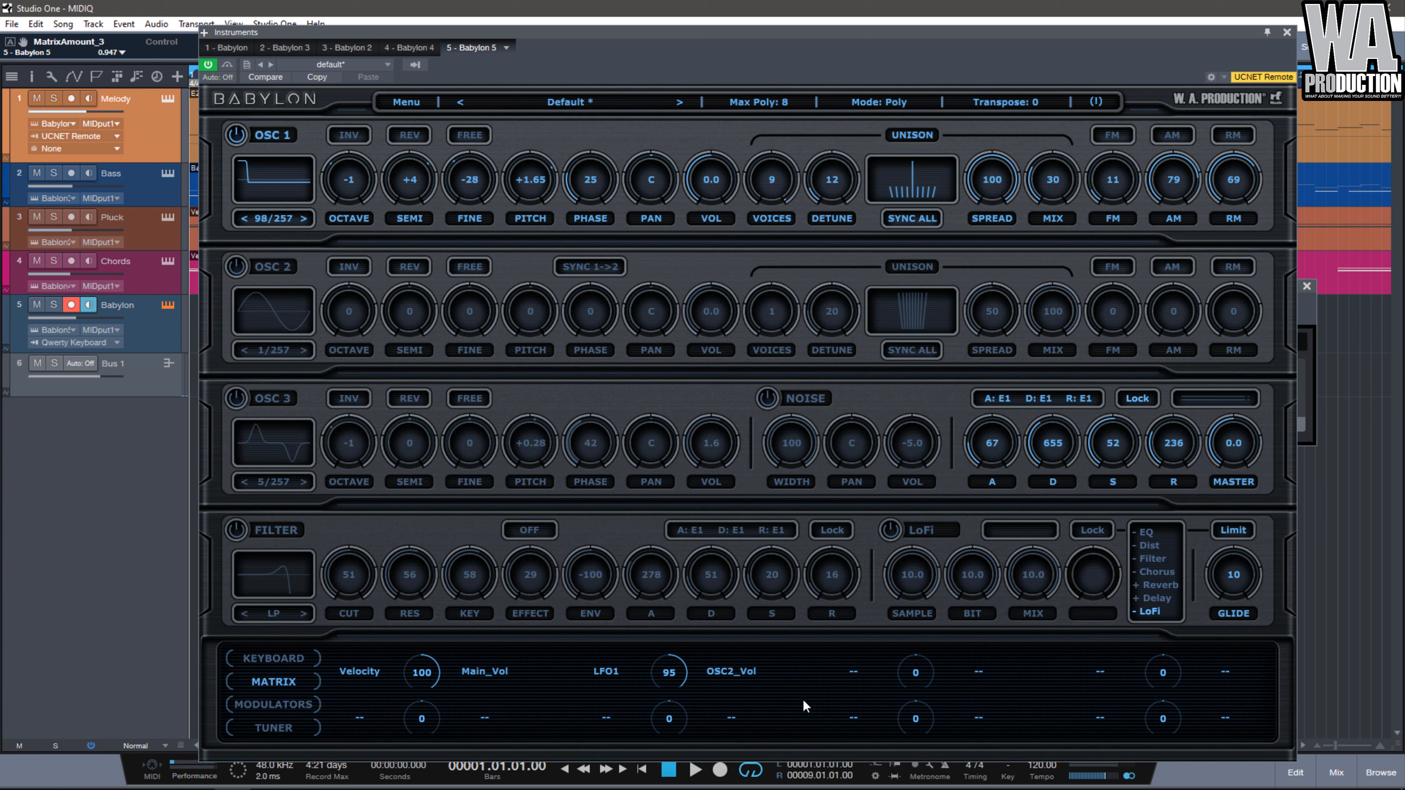
Show the modulators and look through the curve options of ENV 1, leaving the decay curve as it is.
left_click(282, 705)
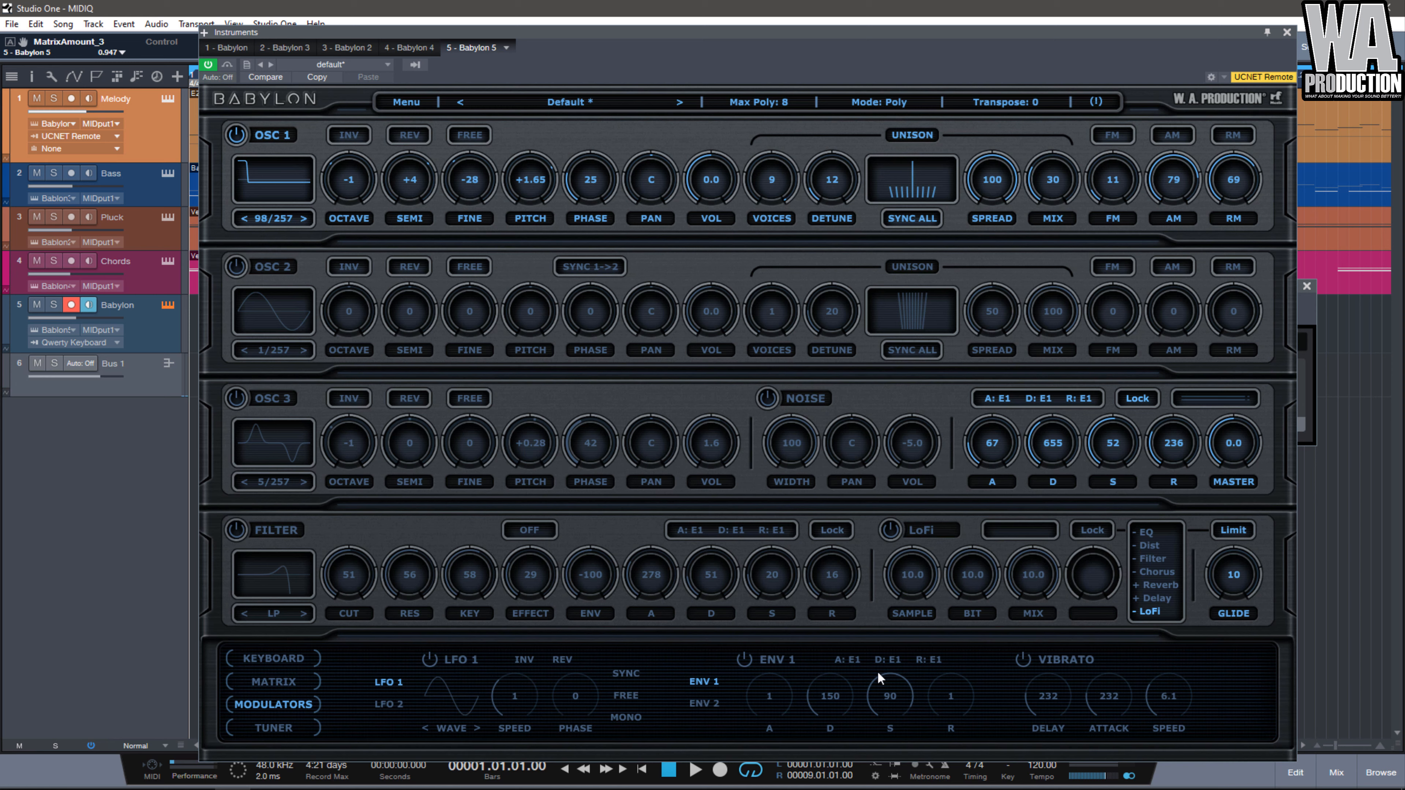
left_click(852, 662)
left_click(874, 661)
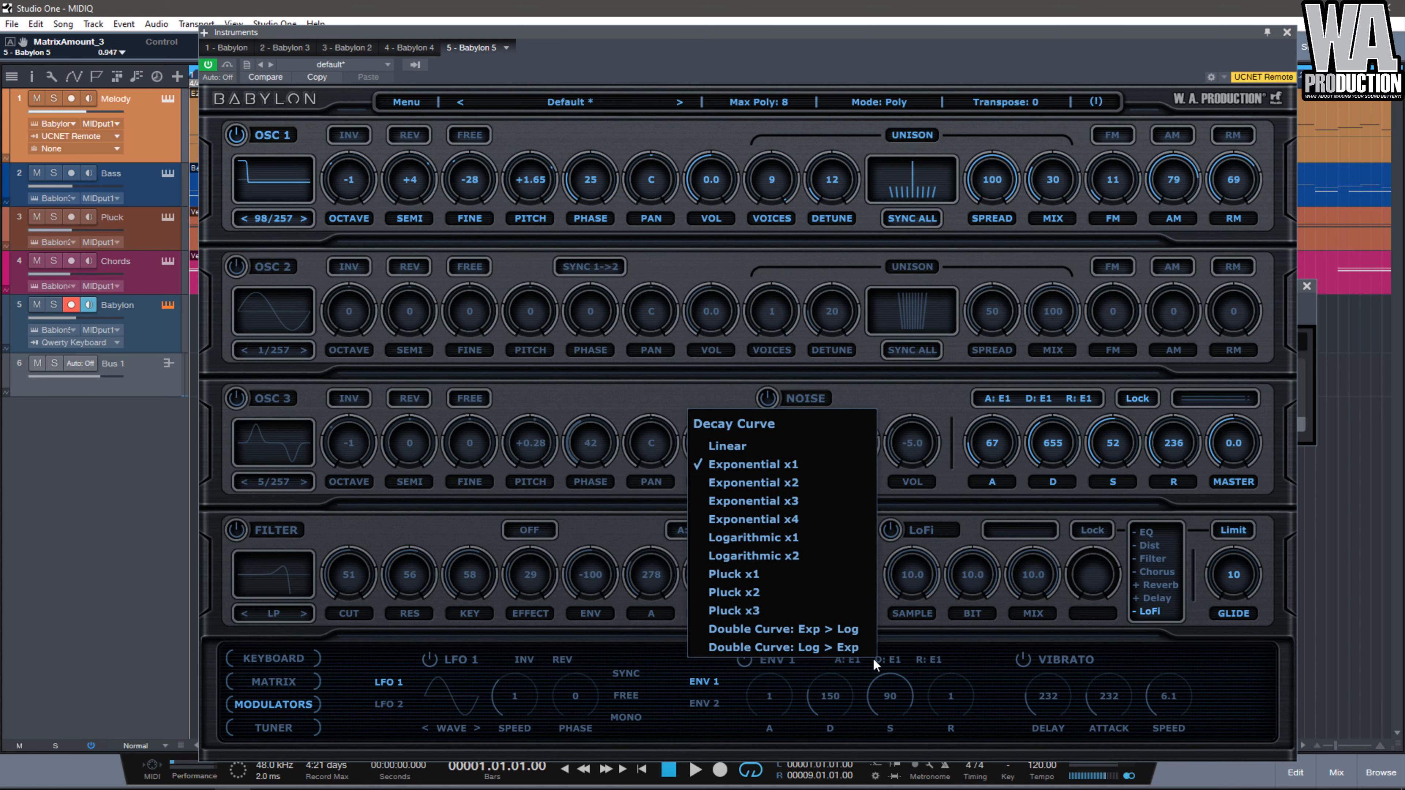
left_click(660, 711)
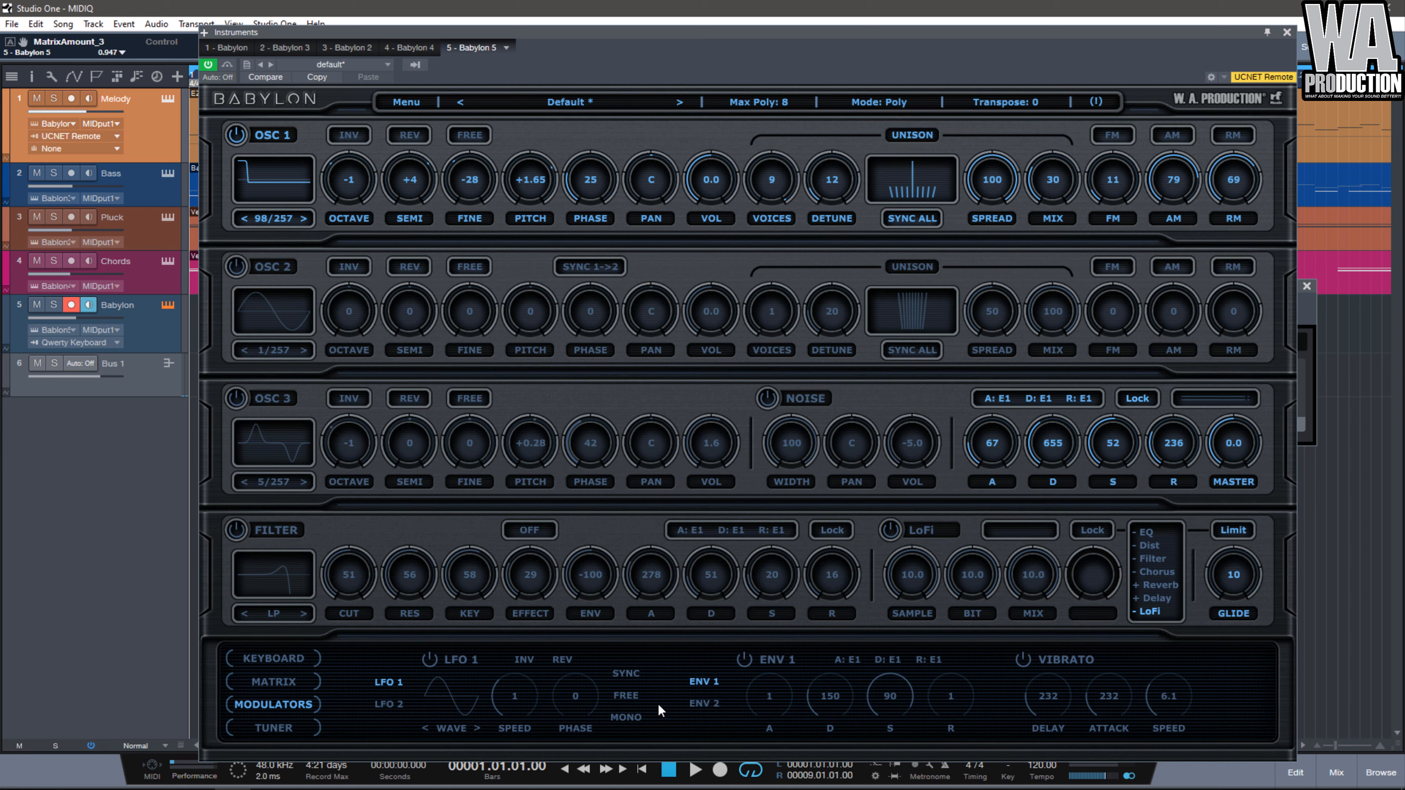
Set the tuner's scale to Minor Pentatonic with D# as the root note.
left_click(281, 730)
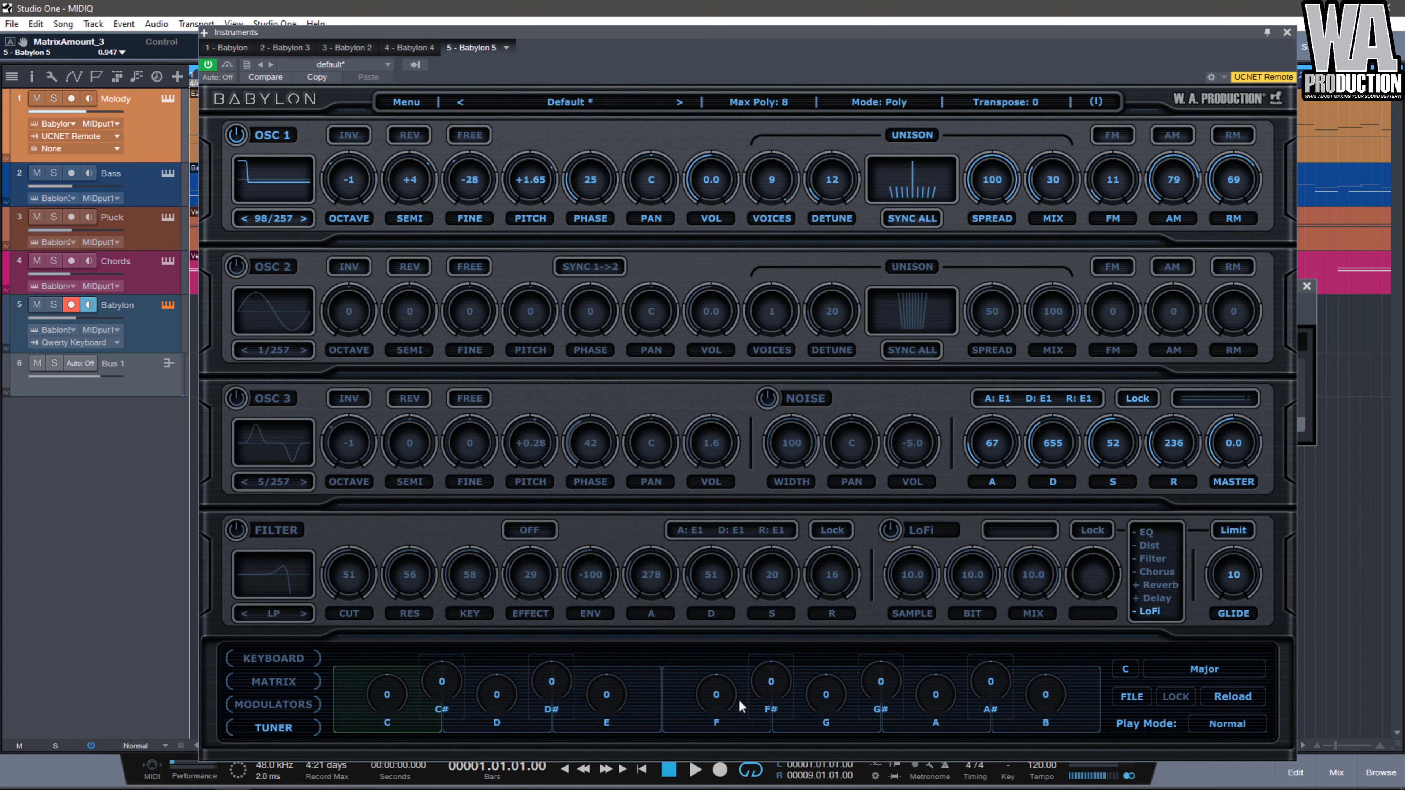
left_click(1198, 677)
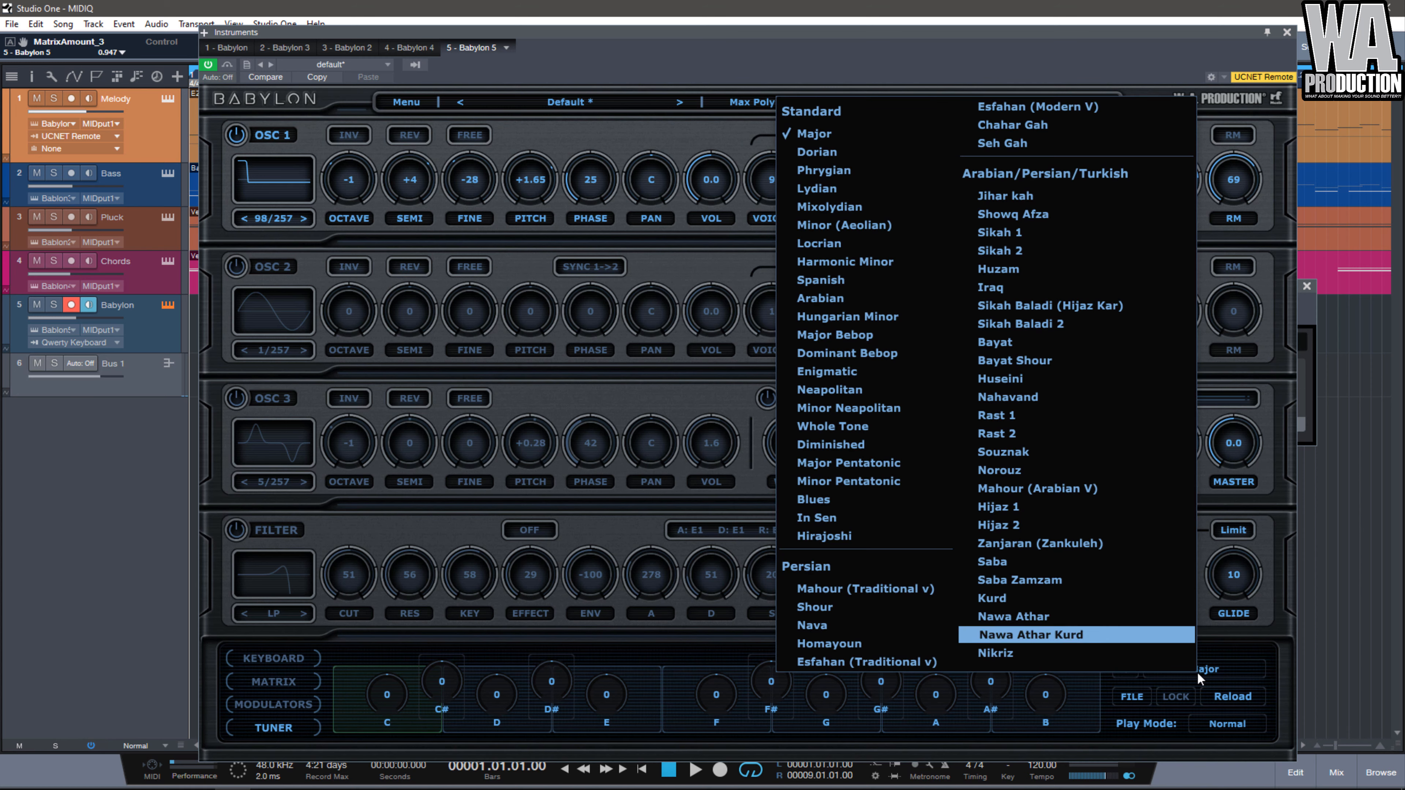
left_click(863, 477)
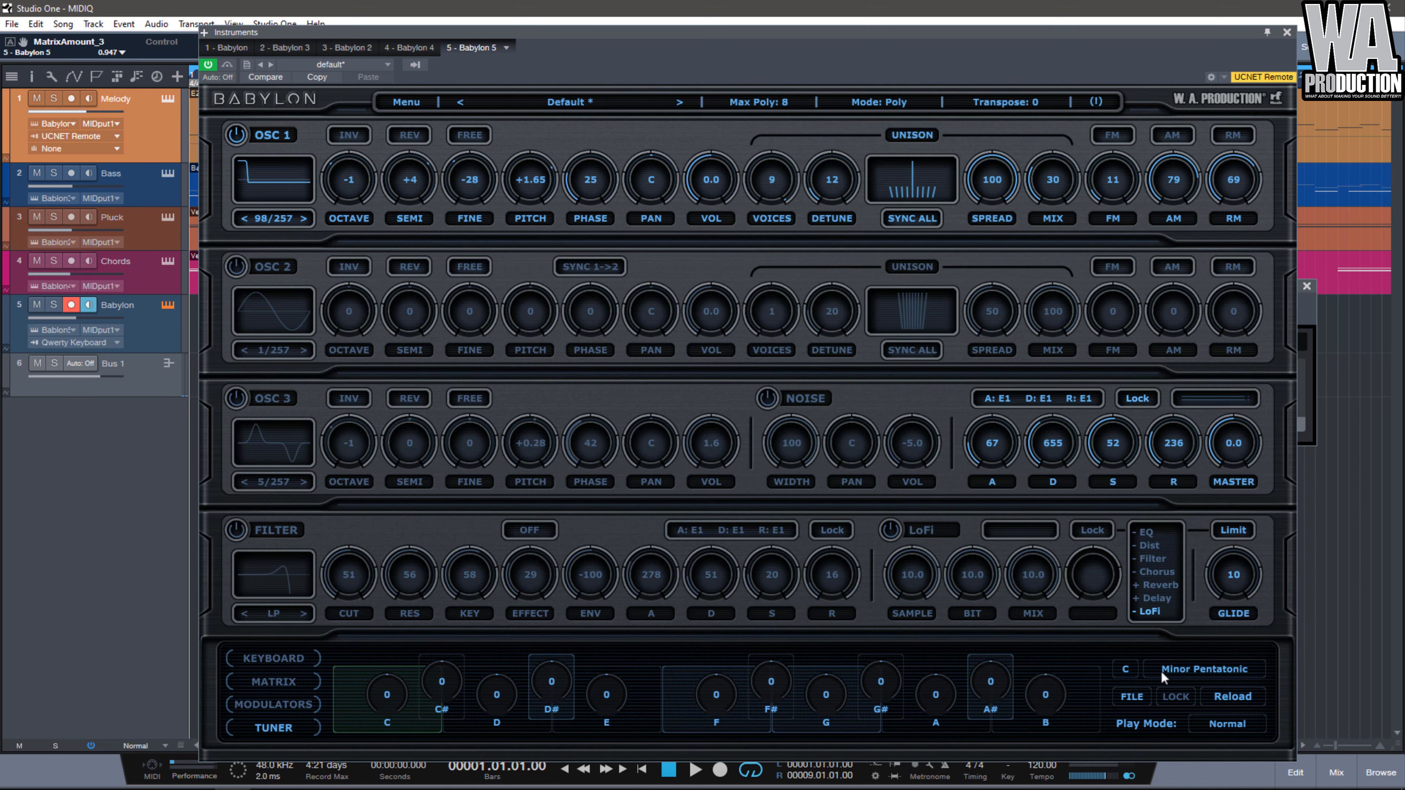
left_click(1126, 671)
left_click(1096, 513)
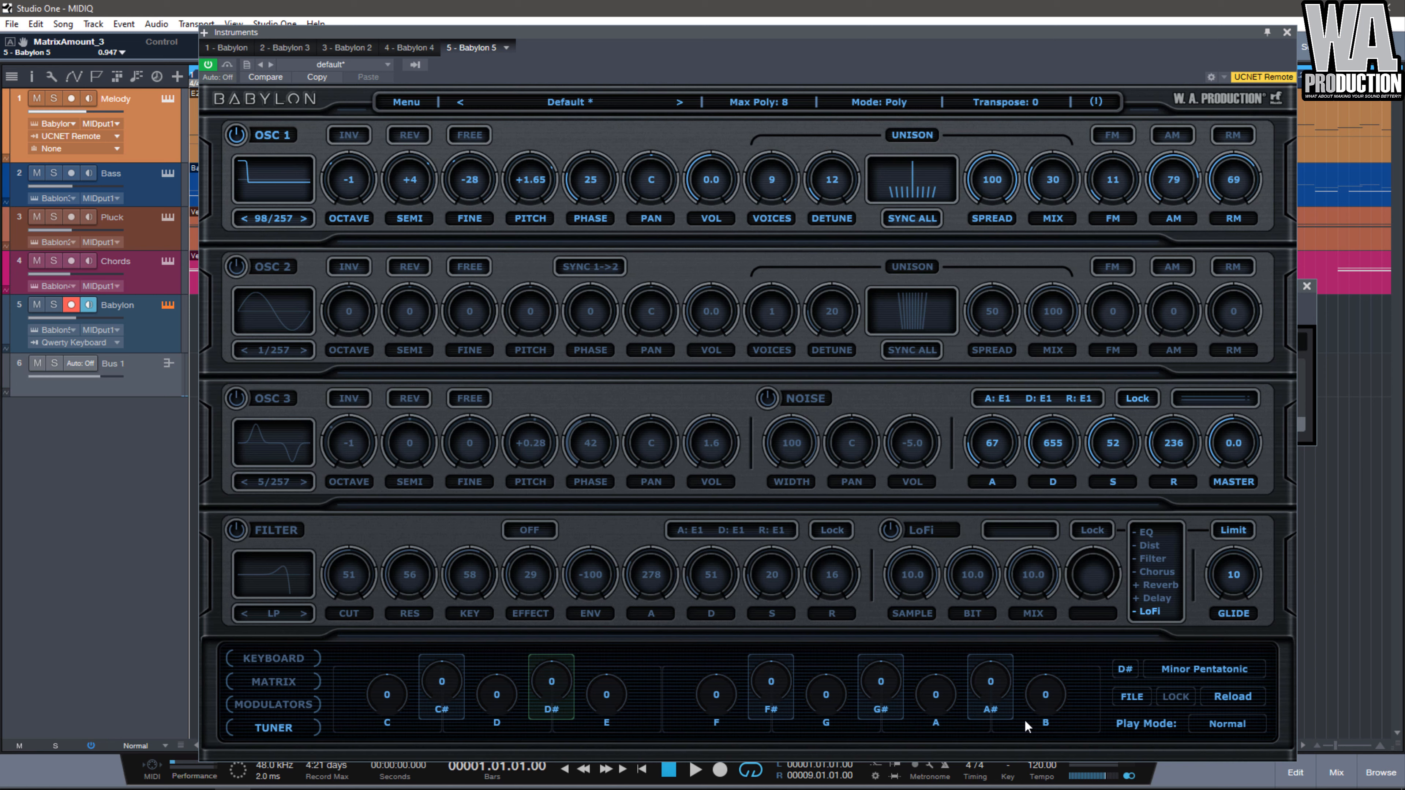
Try the tuner's Cheat II (Replace Off Key Notes) play mode with a few notes and return the mode to Normal.
left_click(1175, 709)
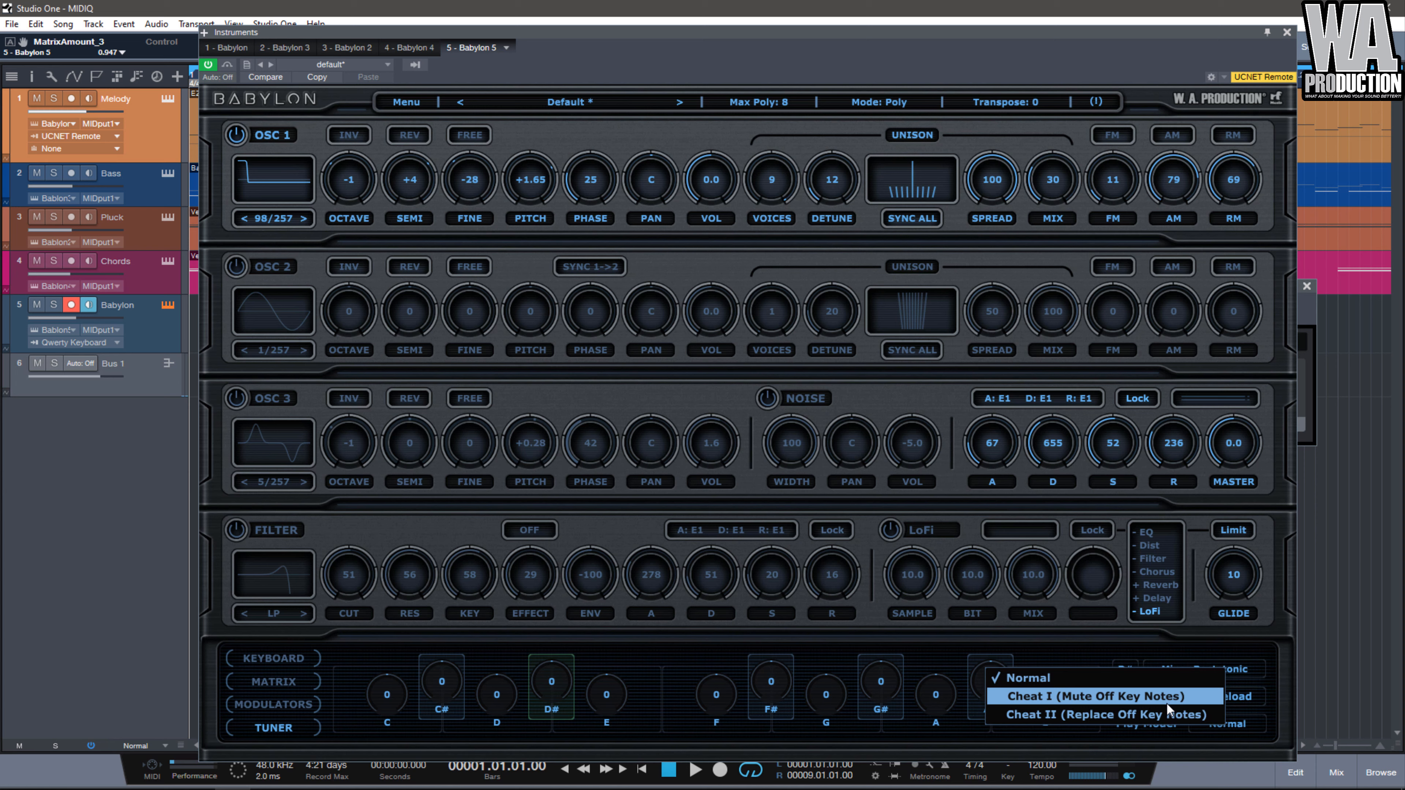
left_click(1127, 715)
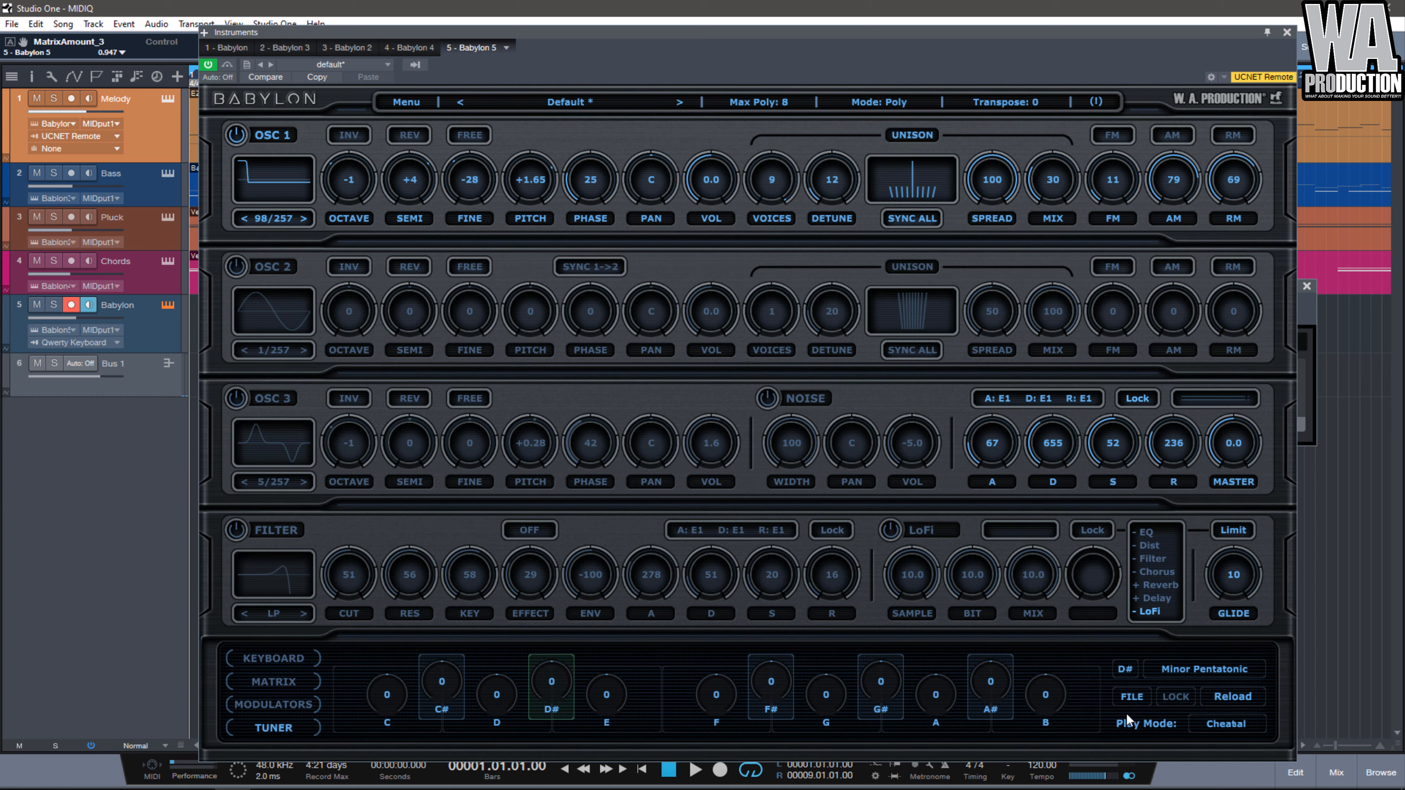
key("a")
key("s")
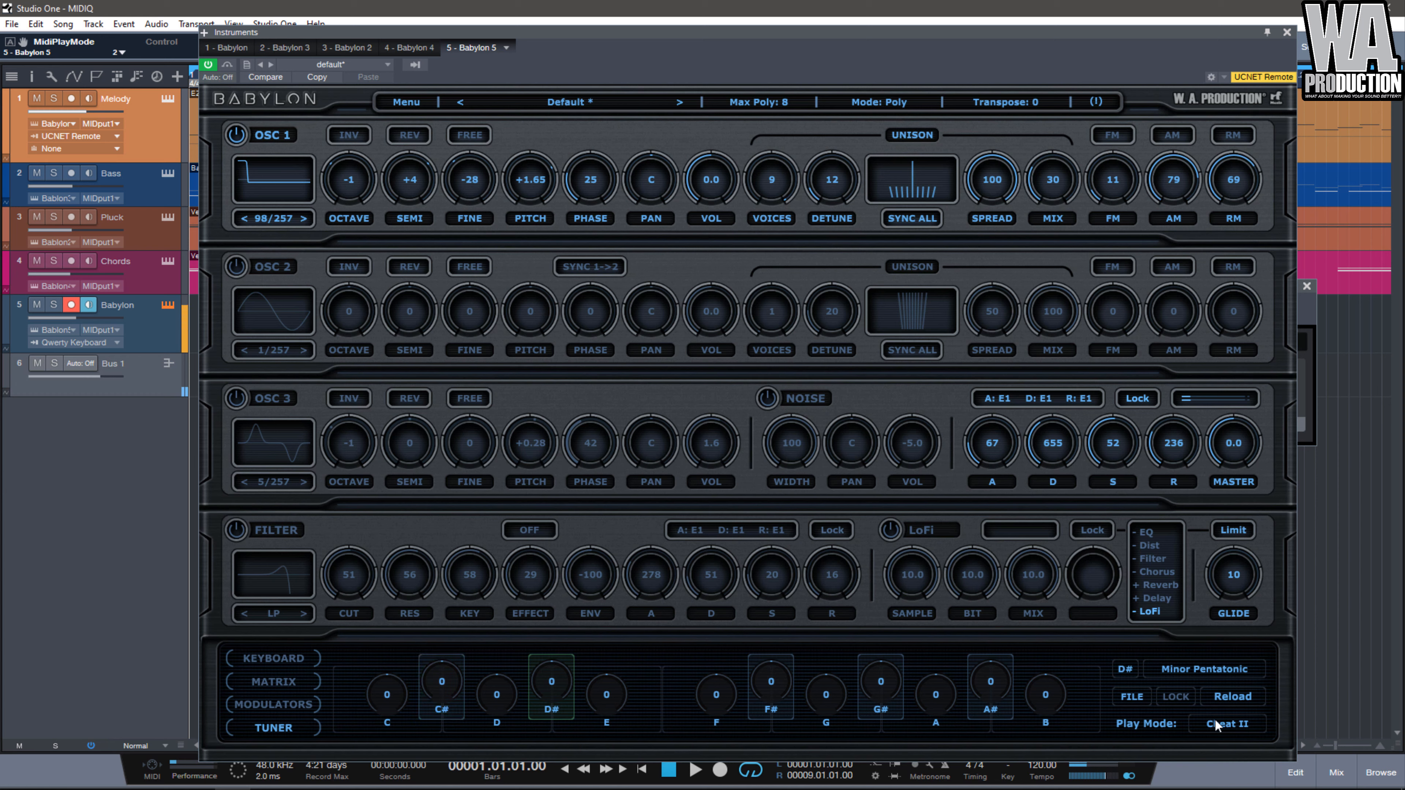
left_click(1128, 719)
left_click(1123, 679)
key("a")
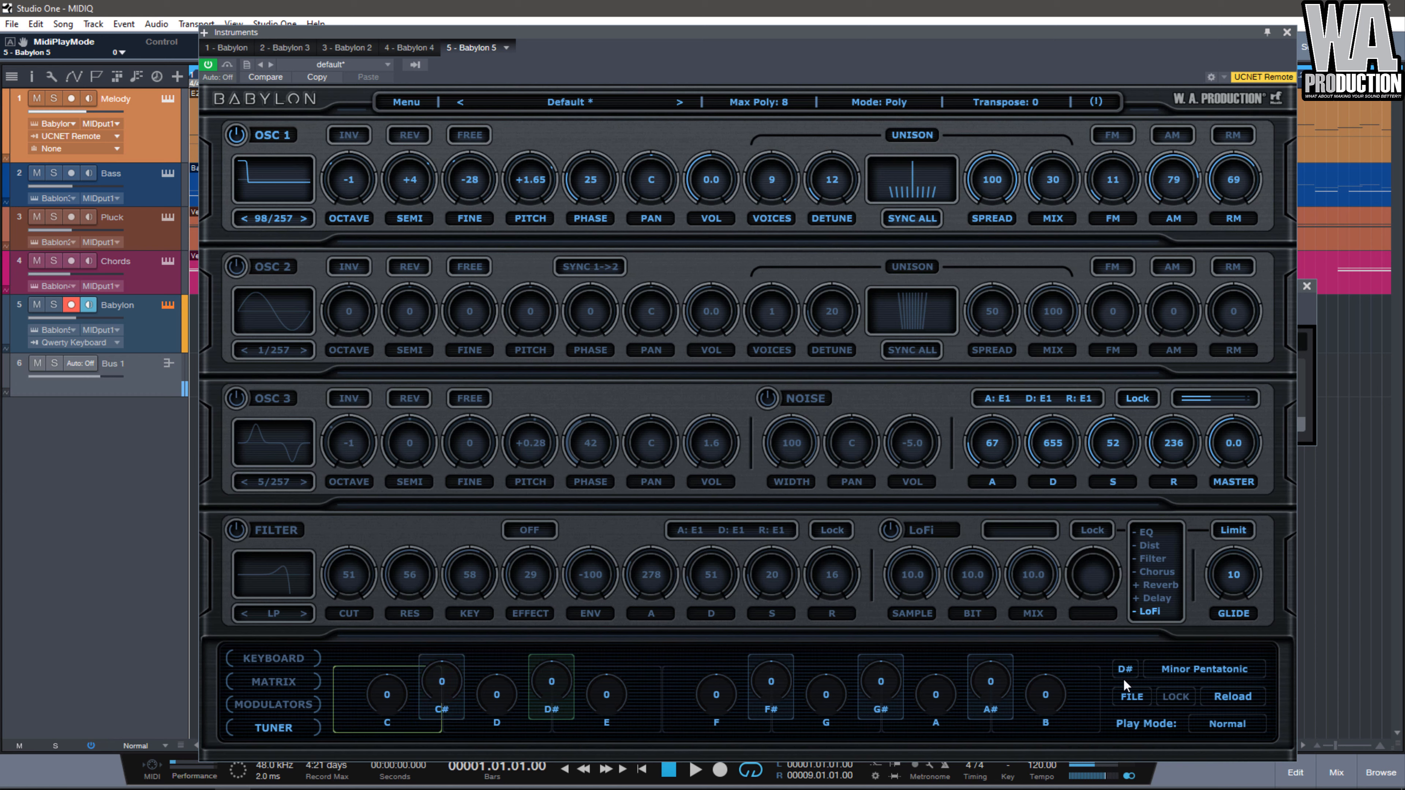
Play a few notes with the D# Minor Pentatonic scale in Normal play mode.
key("s")
key("f")
key("d")
key("s")
key("a")
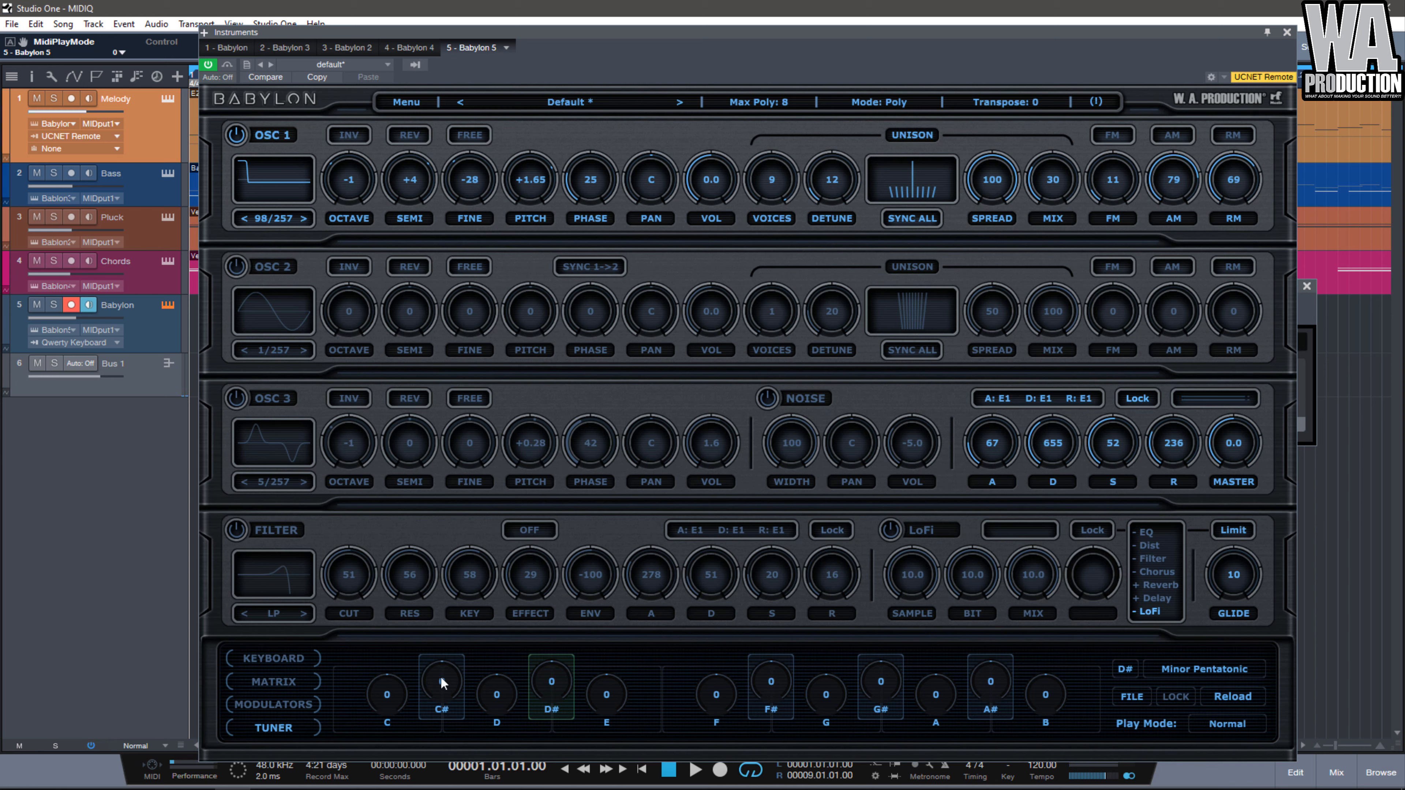
Try detuning C# to -77, D# to 69, F# to -63, G# to 70 and A# to -35, playing a few notes.
left_click_drag(441, 679, 441, 705)
left_click_drag(554, 688, 575, 664)
left_click_drag(768, 698, 770, 714)
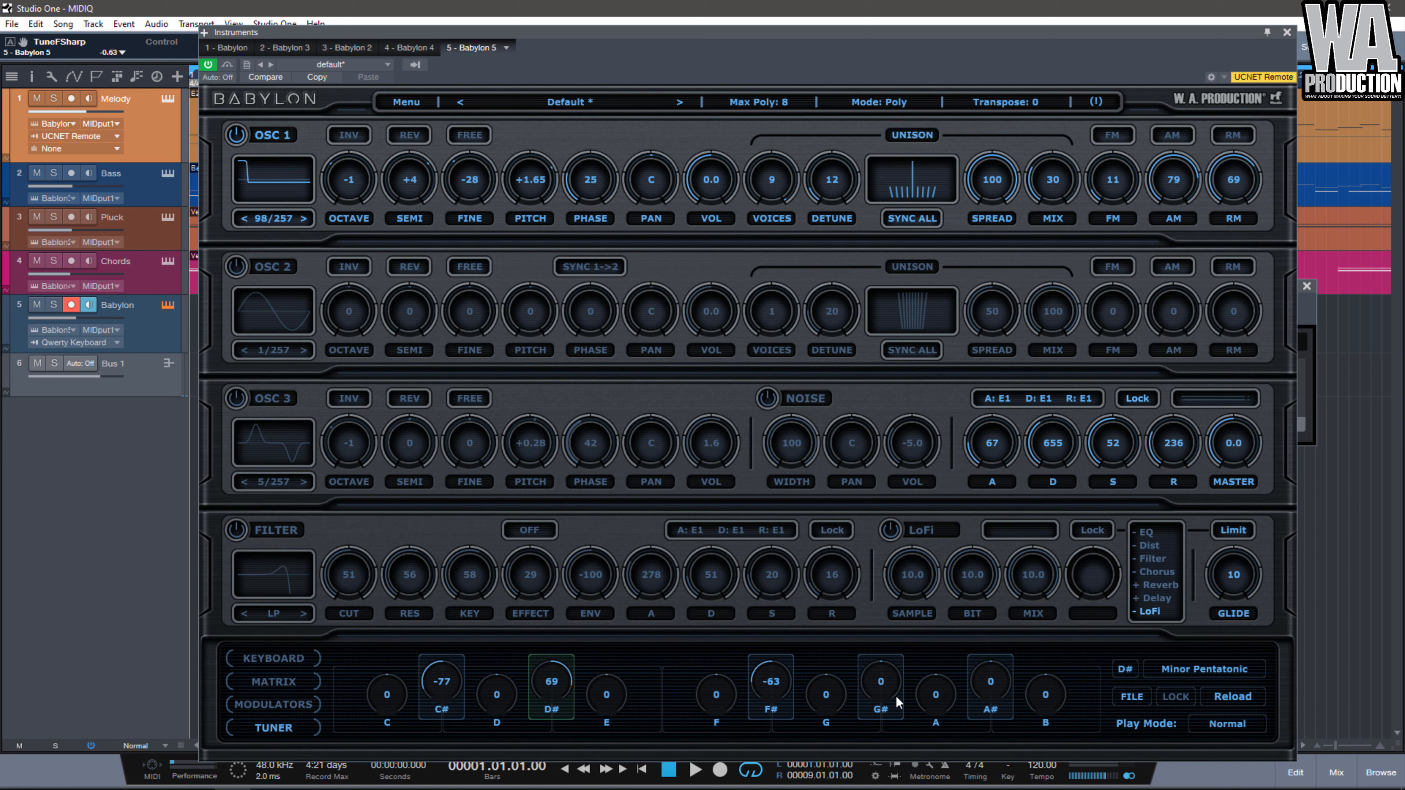
left_click_drag(900, 703, 898, 686)
left_click_drag(982, 696, 980, 695)
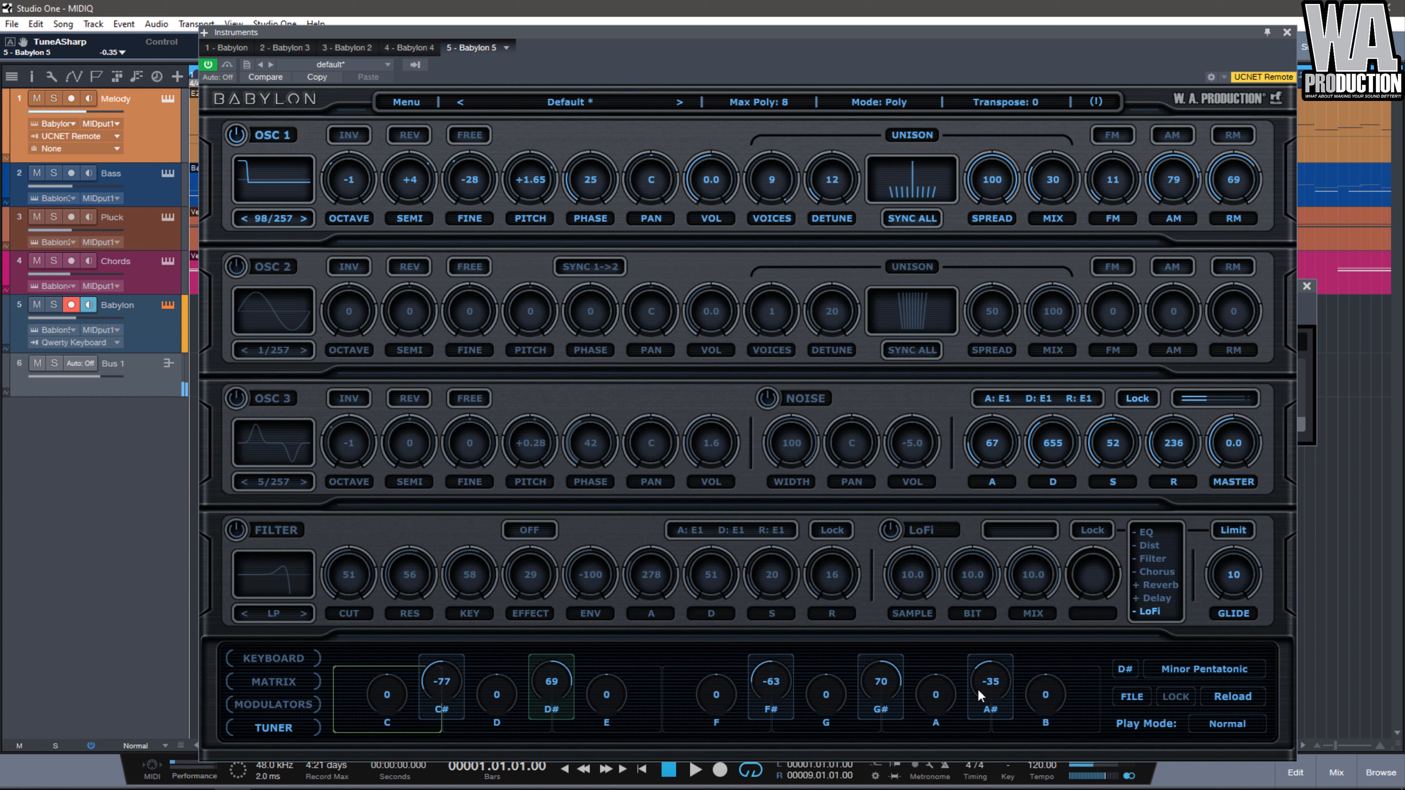
key("d")
key("s")
key("a")
Set the tuner's play mode to Cheat II and audition the detuned notes.
left_click(1226, 724)
left_click(1173, 709)
key("a")
key("s")
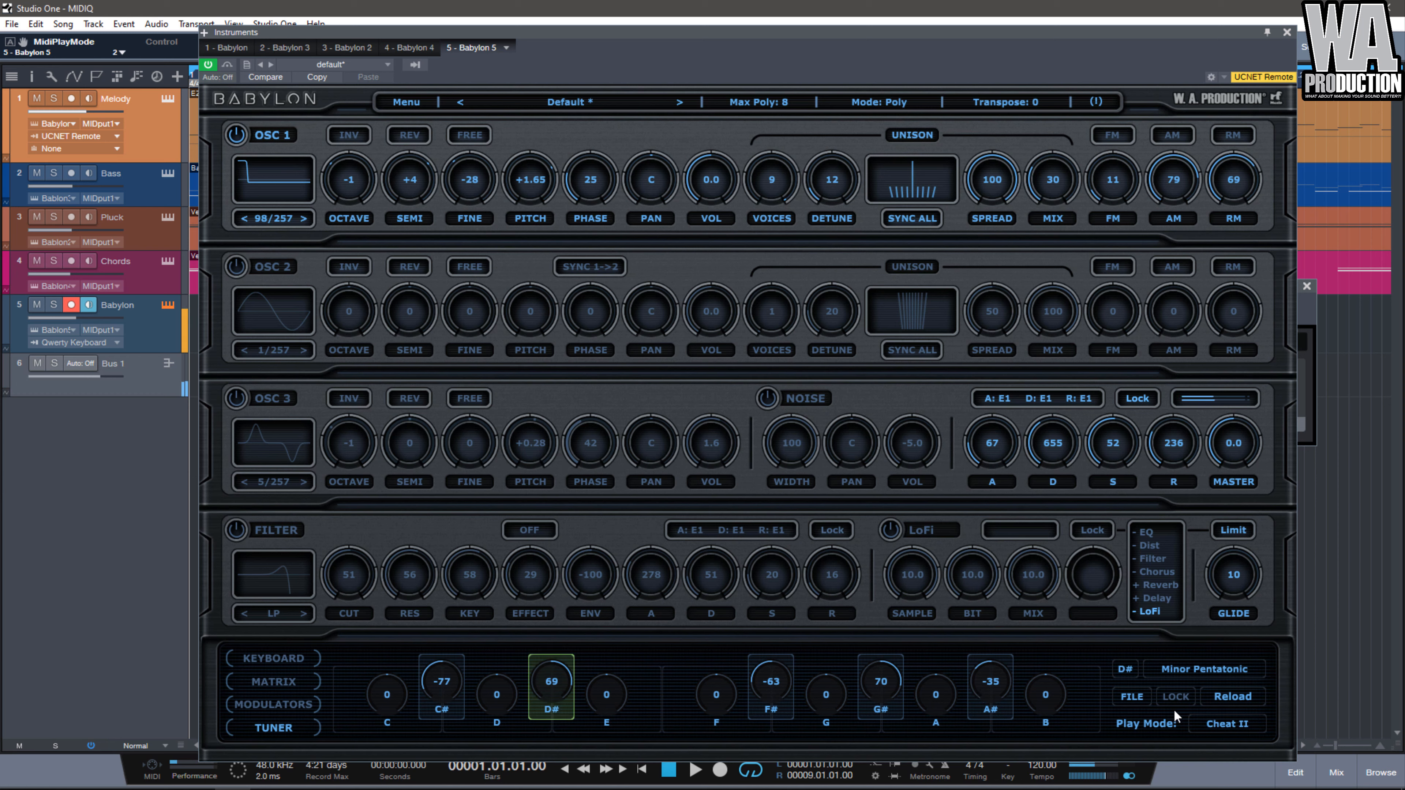
key("d")
key("s")
key("a")
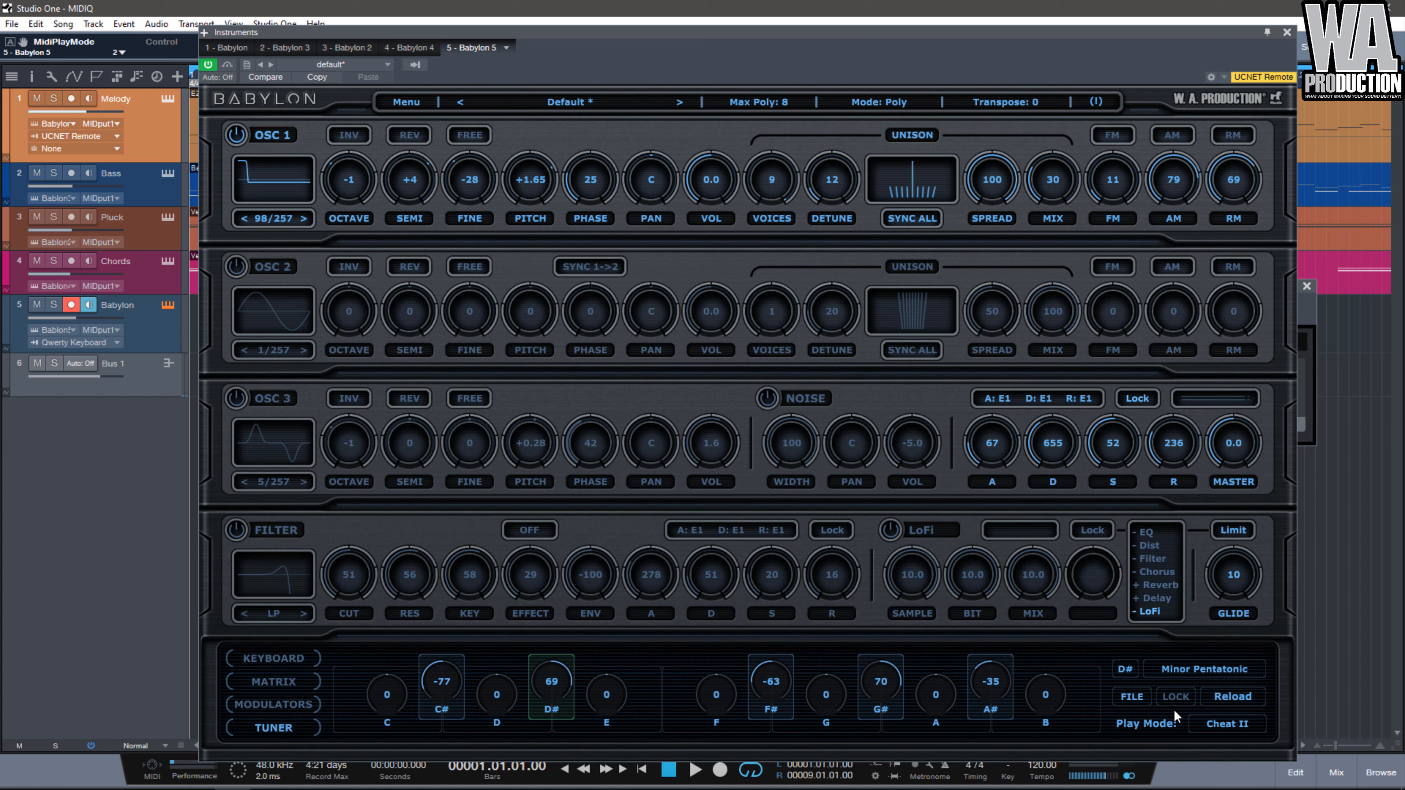
Set the tuner's scale to Iraq and play a few notes with it.
left_click(1189, 671)
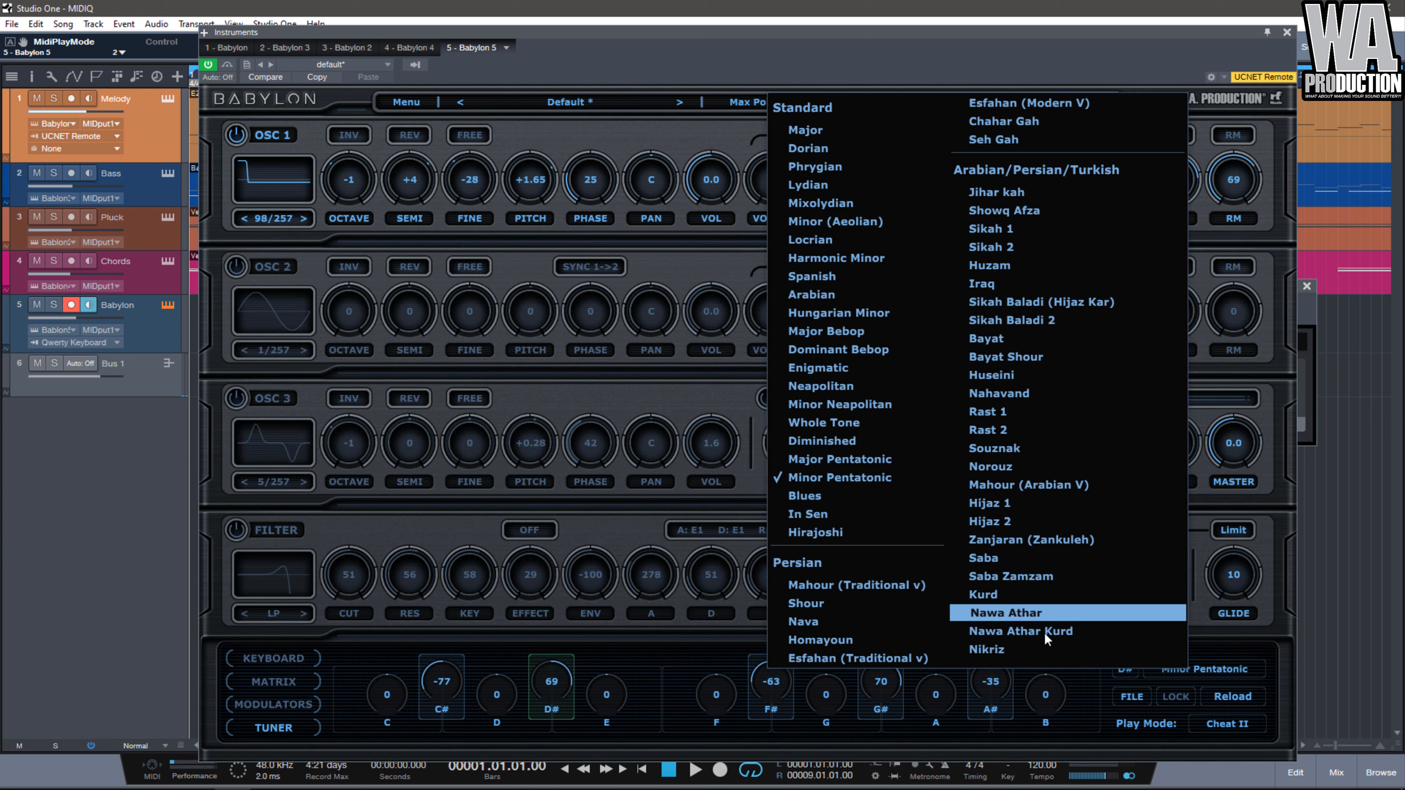
left_click(1005, 282)
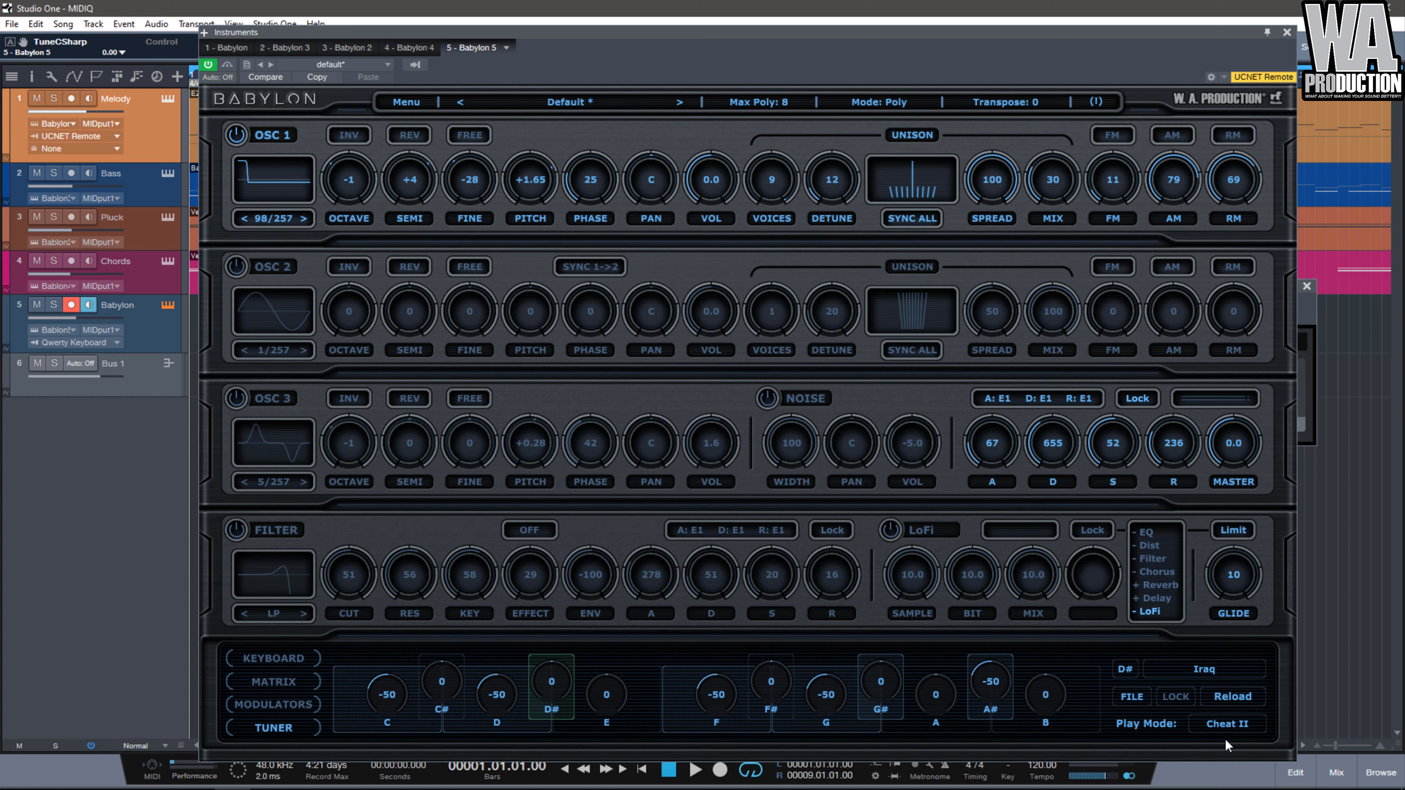
key("a")
key("s")
key("f")
key("f")
key("s")
key("a")
Try the Iraq scale in Normal play mode by playing a run of notes.
left_click(1227, 725)
left_click(1108, 678)
key("s")
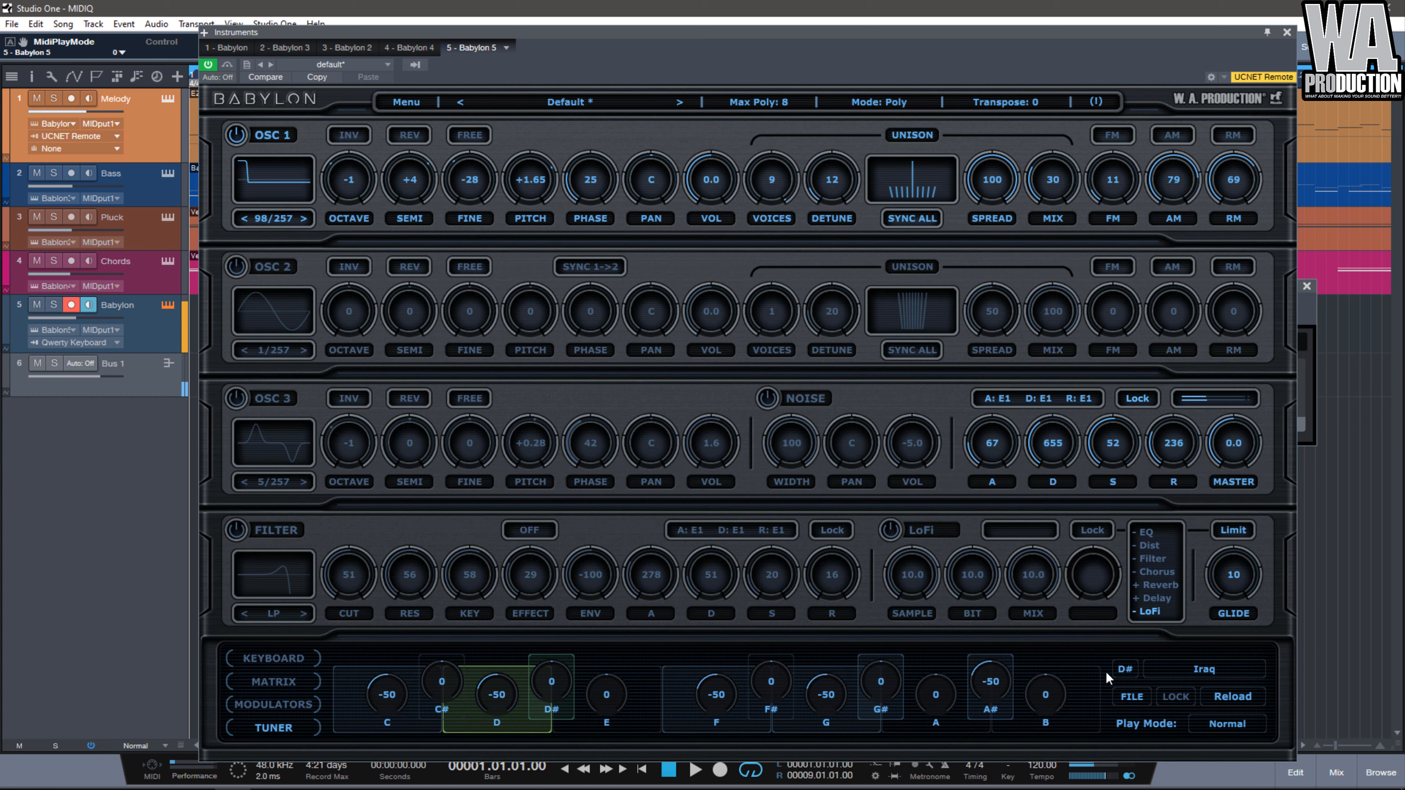
key("d")
key("s")
key("a")
key("f")
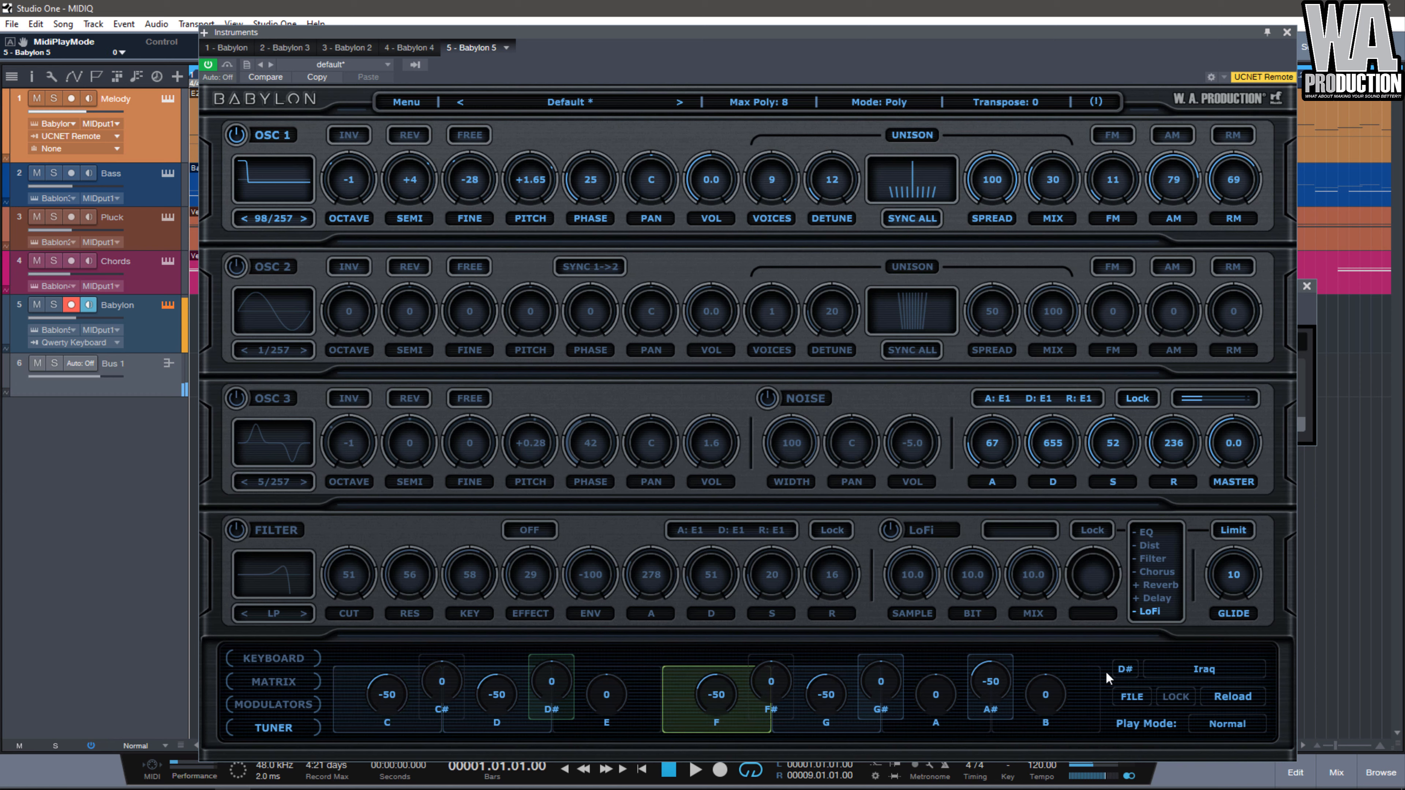
key("d")
key("s")
key("a")
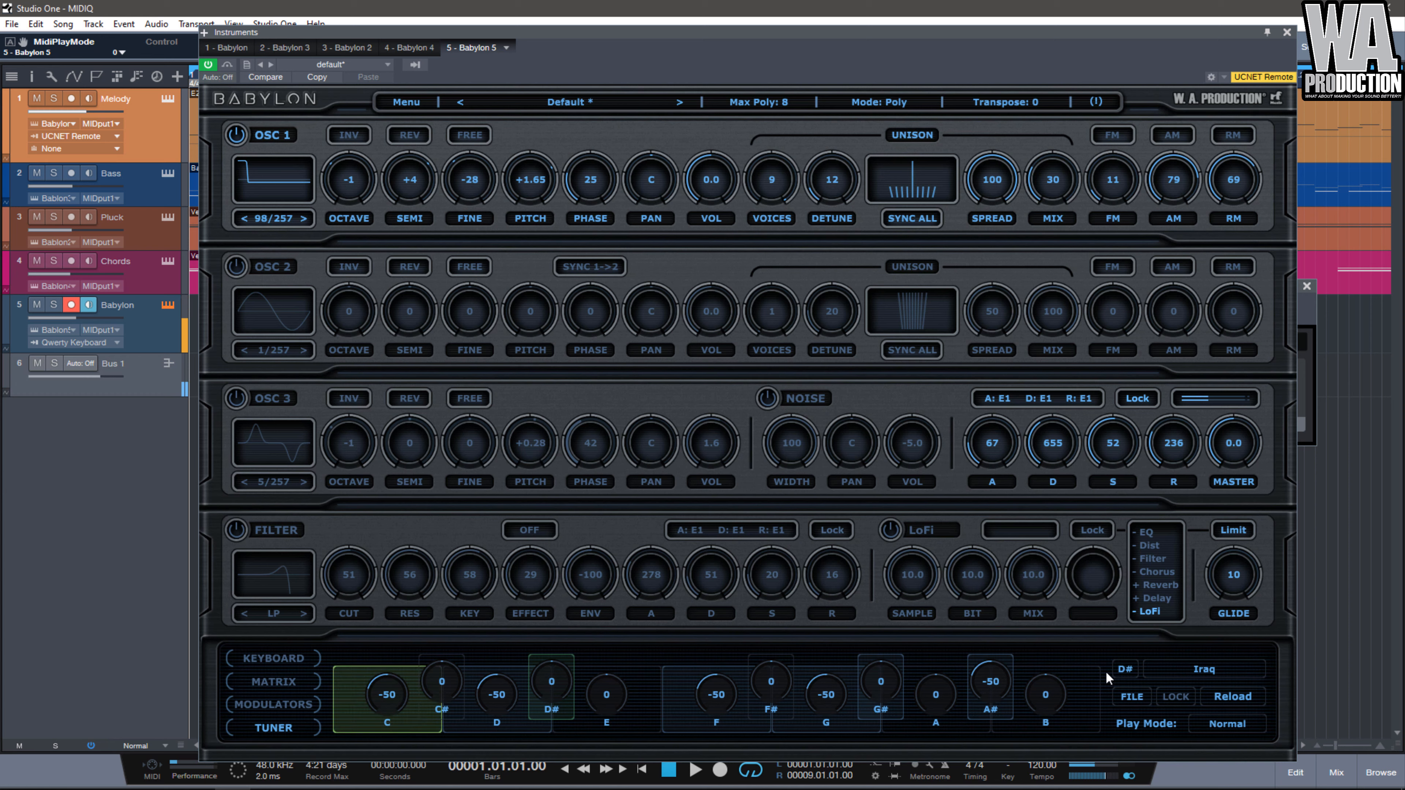
Set the play mode to Cheat II and audition the Iraq scale with several notes.
left_click(1223, 725)
left_click(1172, 730)
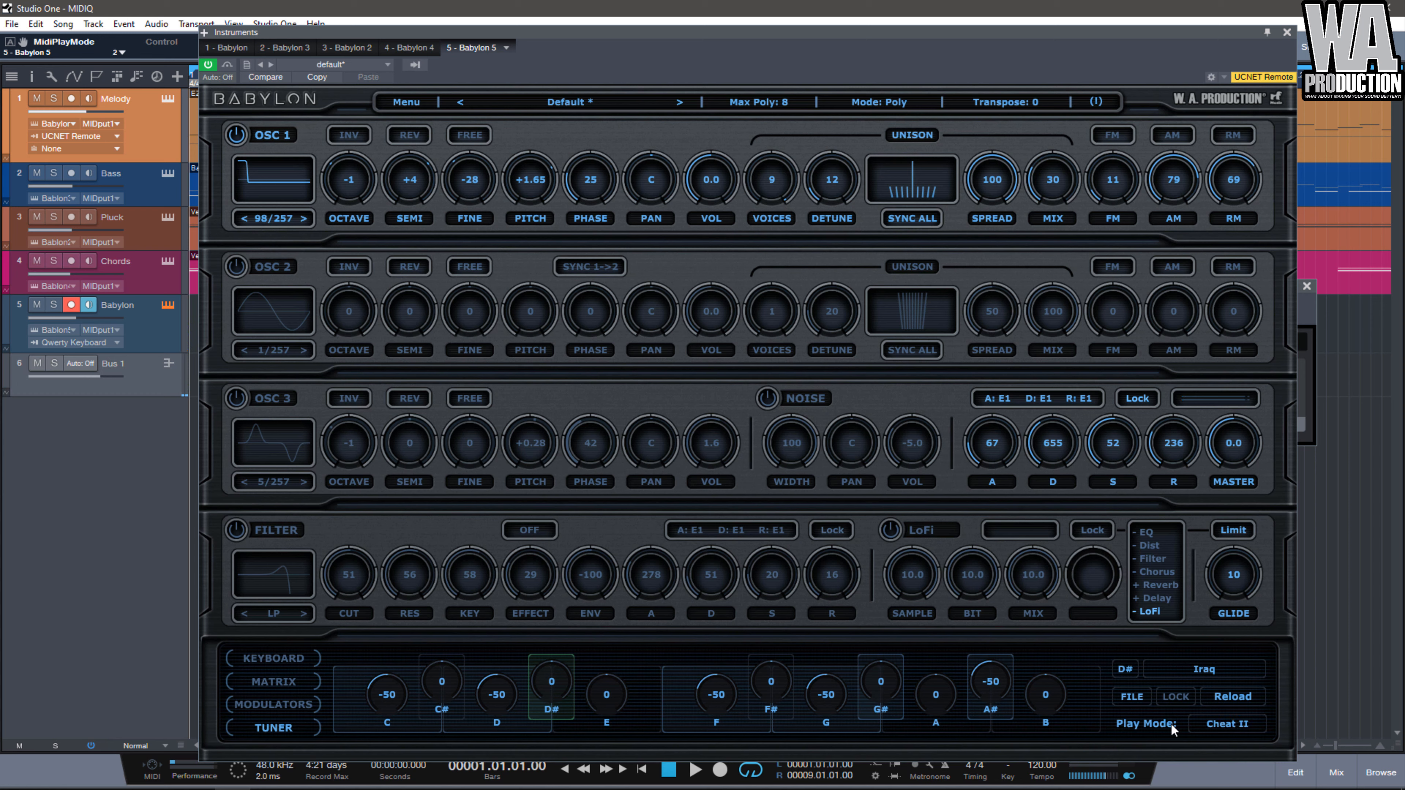
key("s")
key("f")
key("s")
key("a")
key("g")
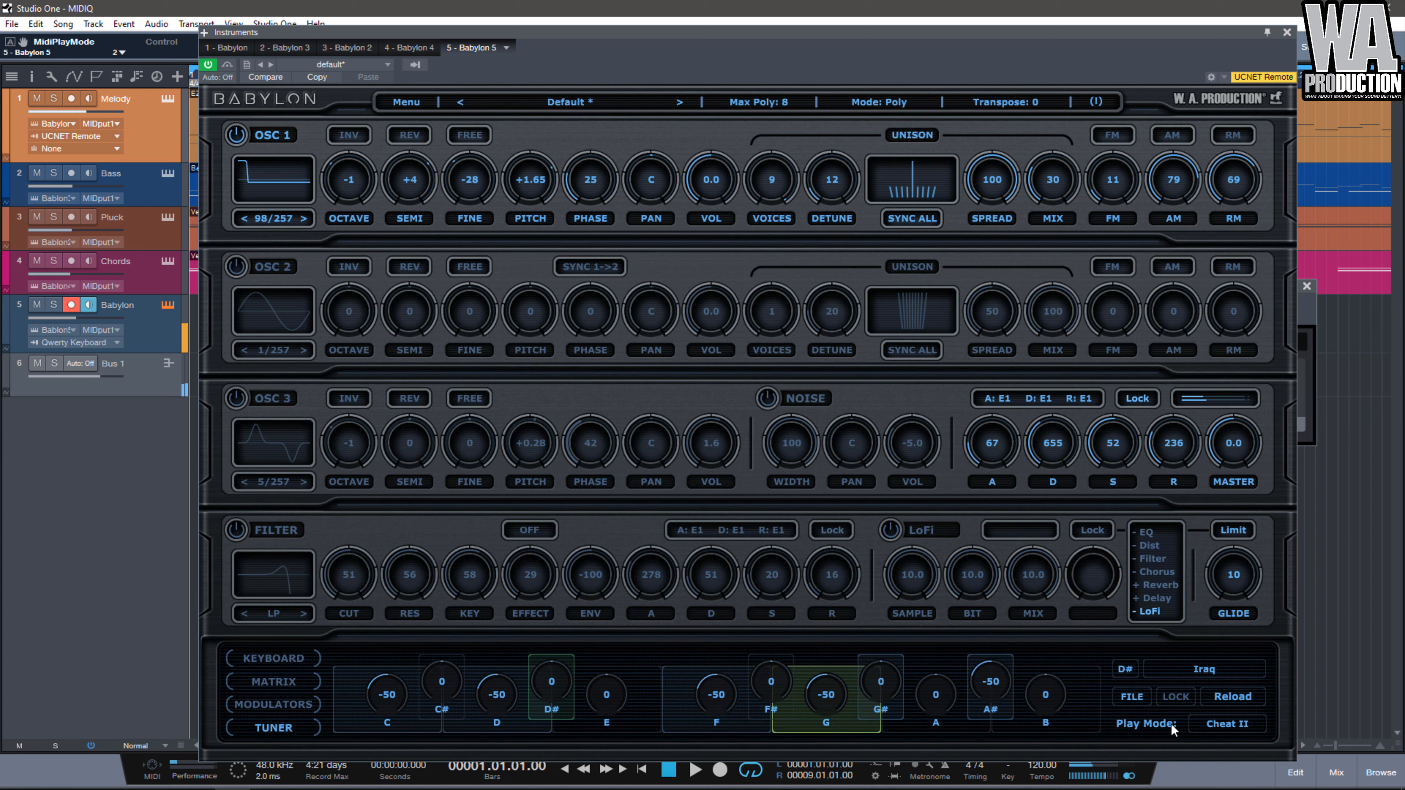
key("s")
key("a")
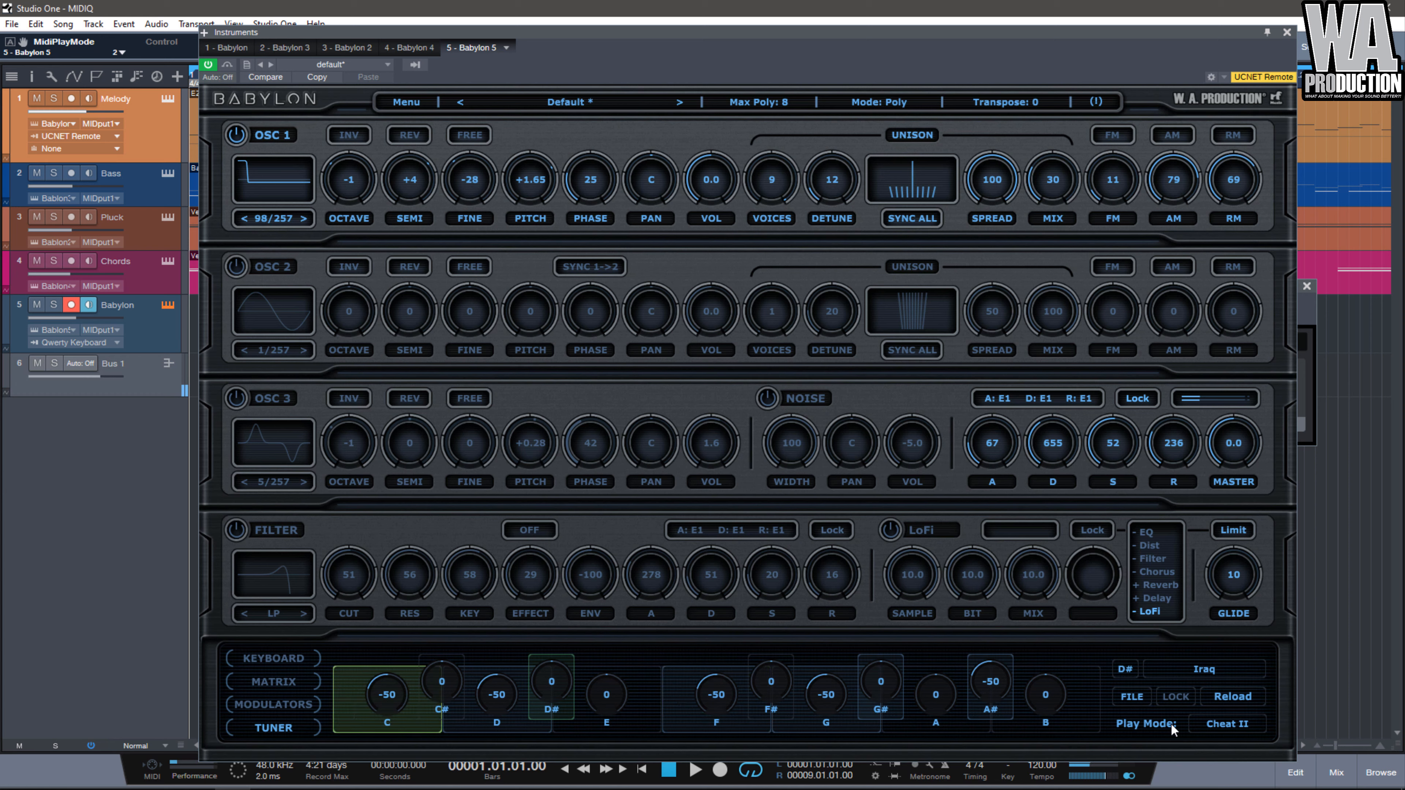
key("d")
key("s")
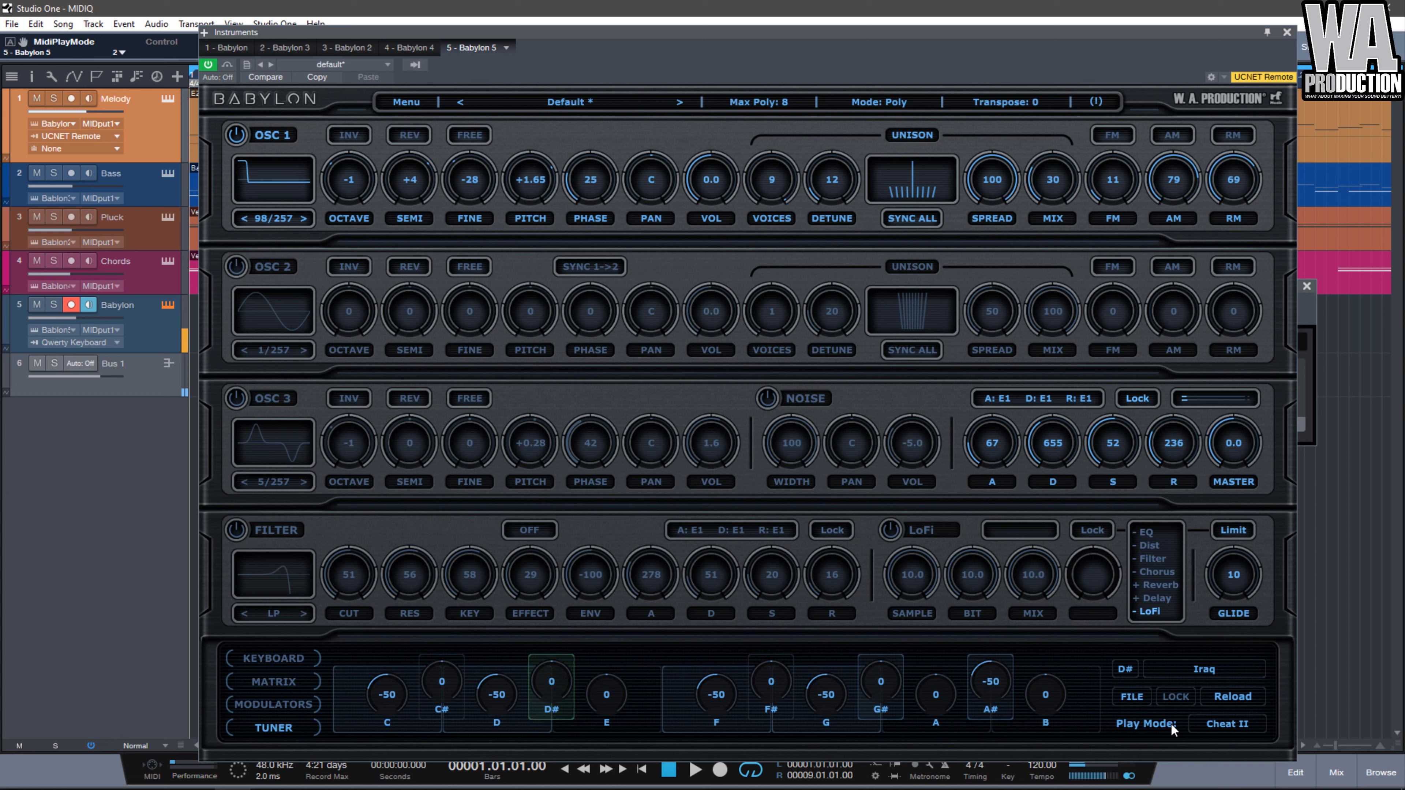
Change the root note of the tuner's Iraq scale.
left_click(1128, 672)
left_click(1113, 607)
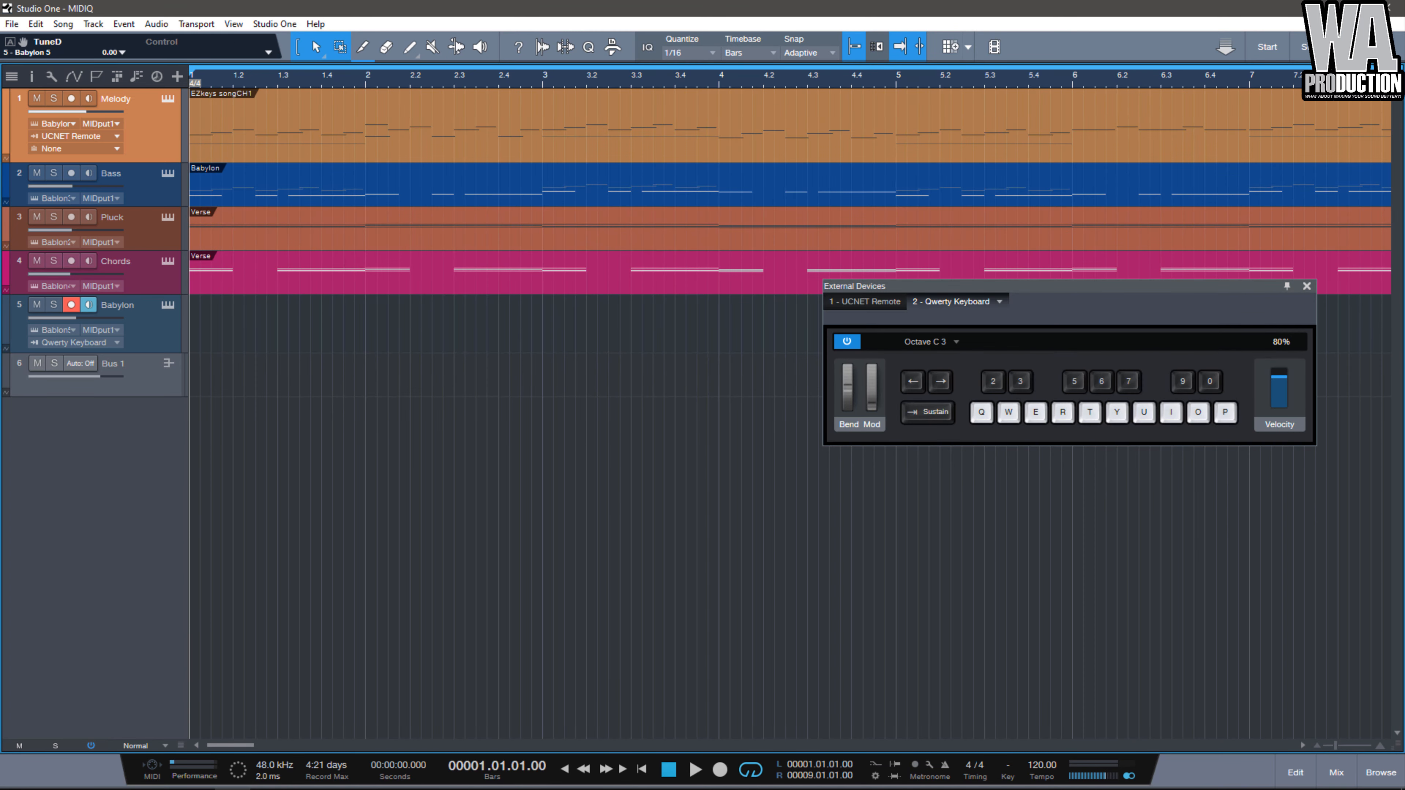
Turn off the Qwerty keyboard, open the Melody track's Babylon instrument and audition the track soloed.
key("Caps_Lock")
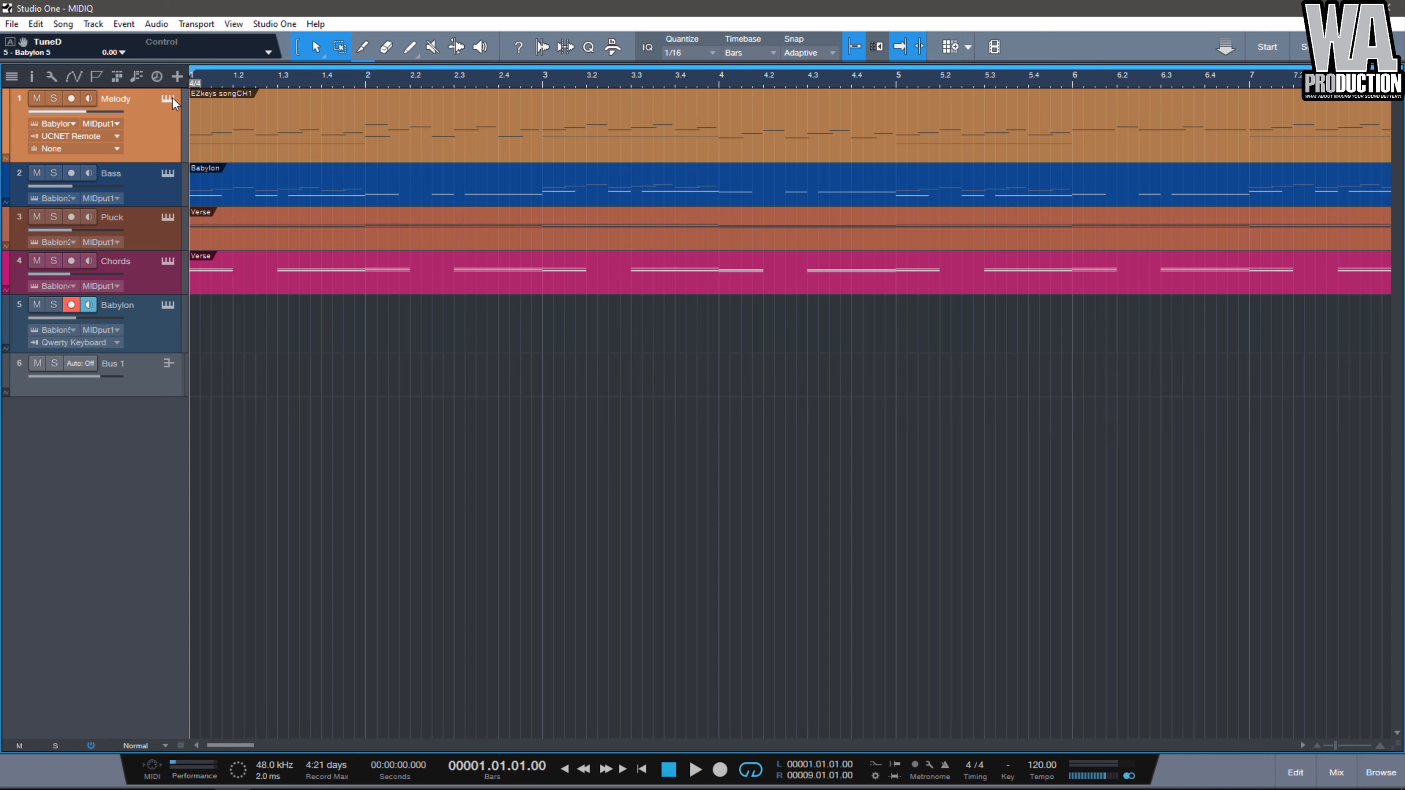
left_click(167, 99)
key("s")
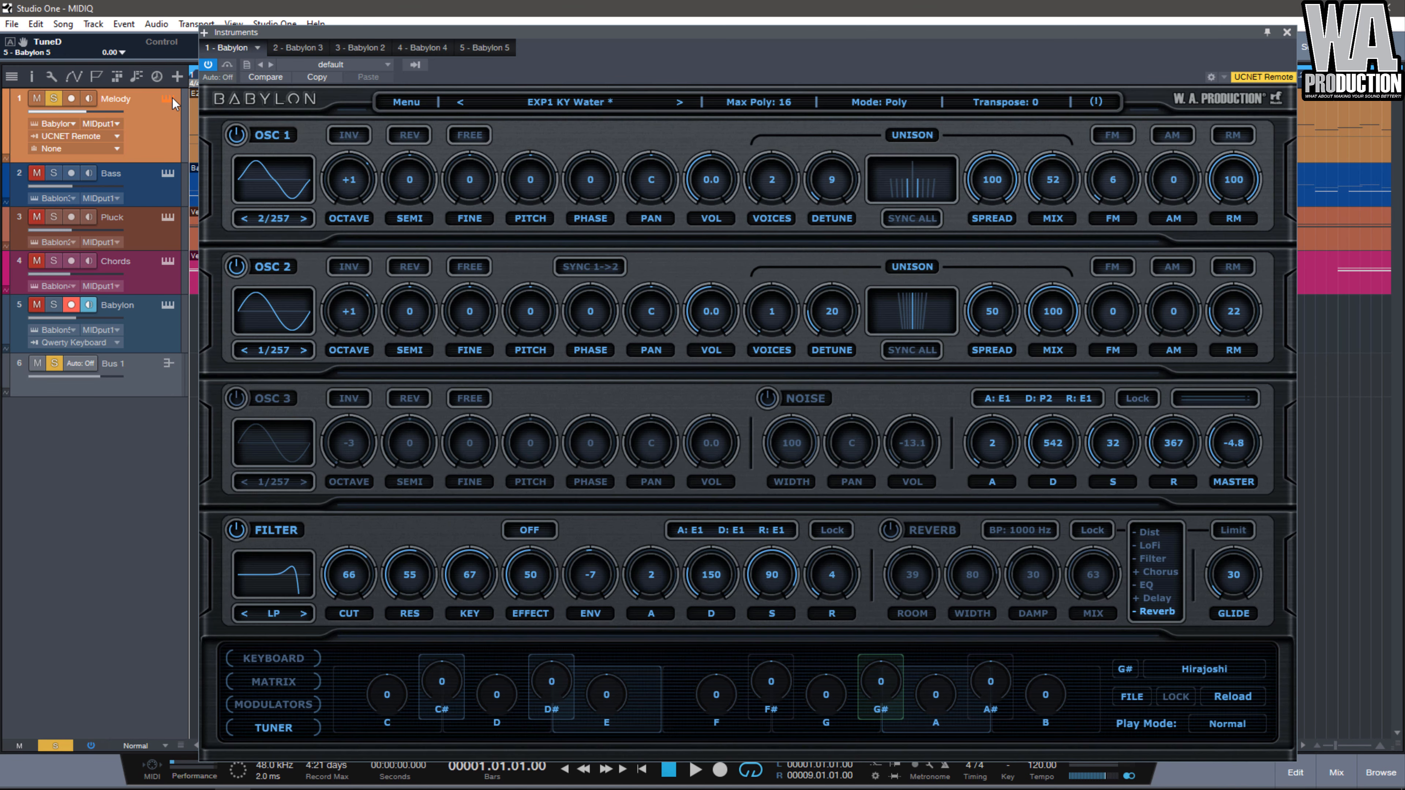
key("space")
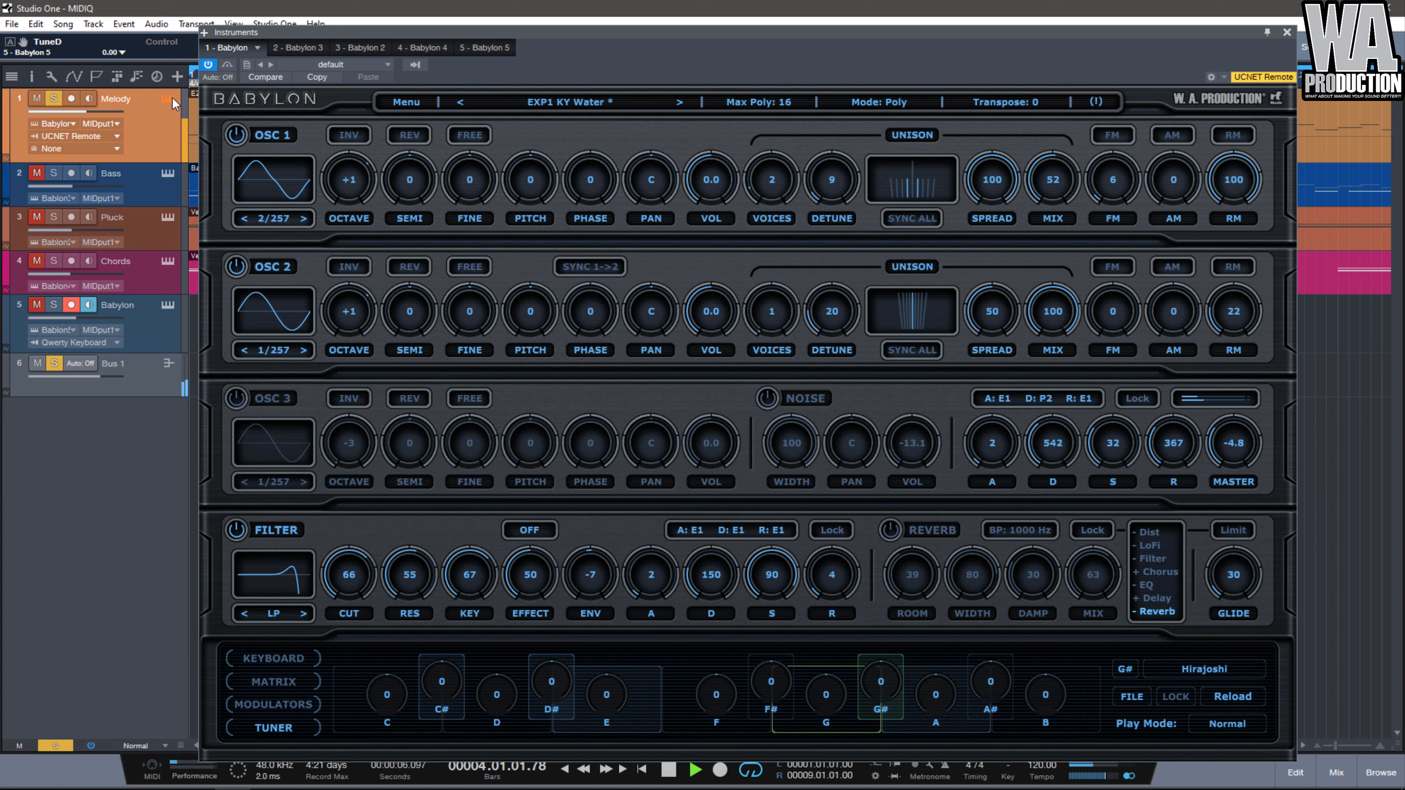
key("space")
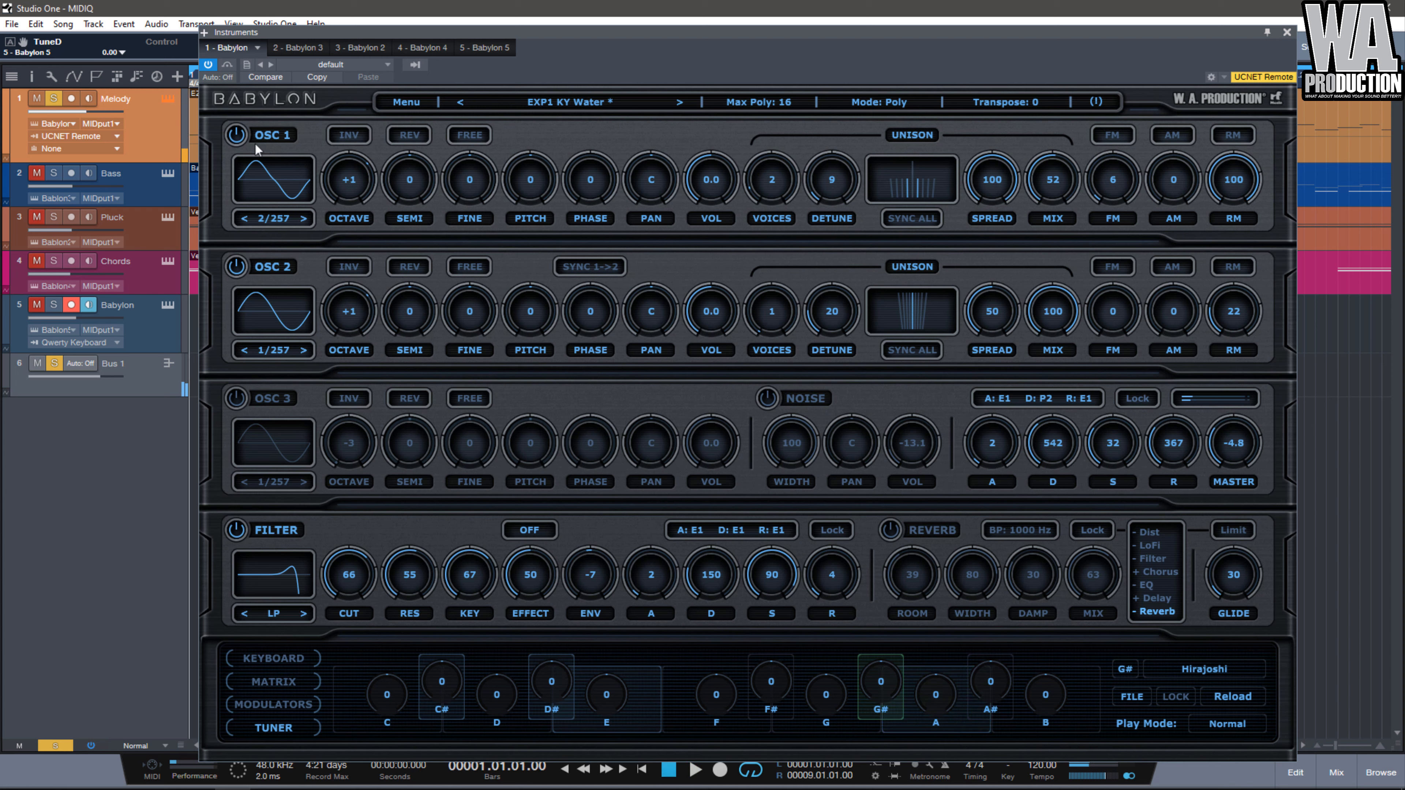
Try the Nava scale with the Cheat II play mode on the Melody track's Babylon and start playback.
left_click(1207, 670)
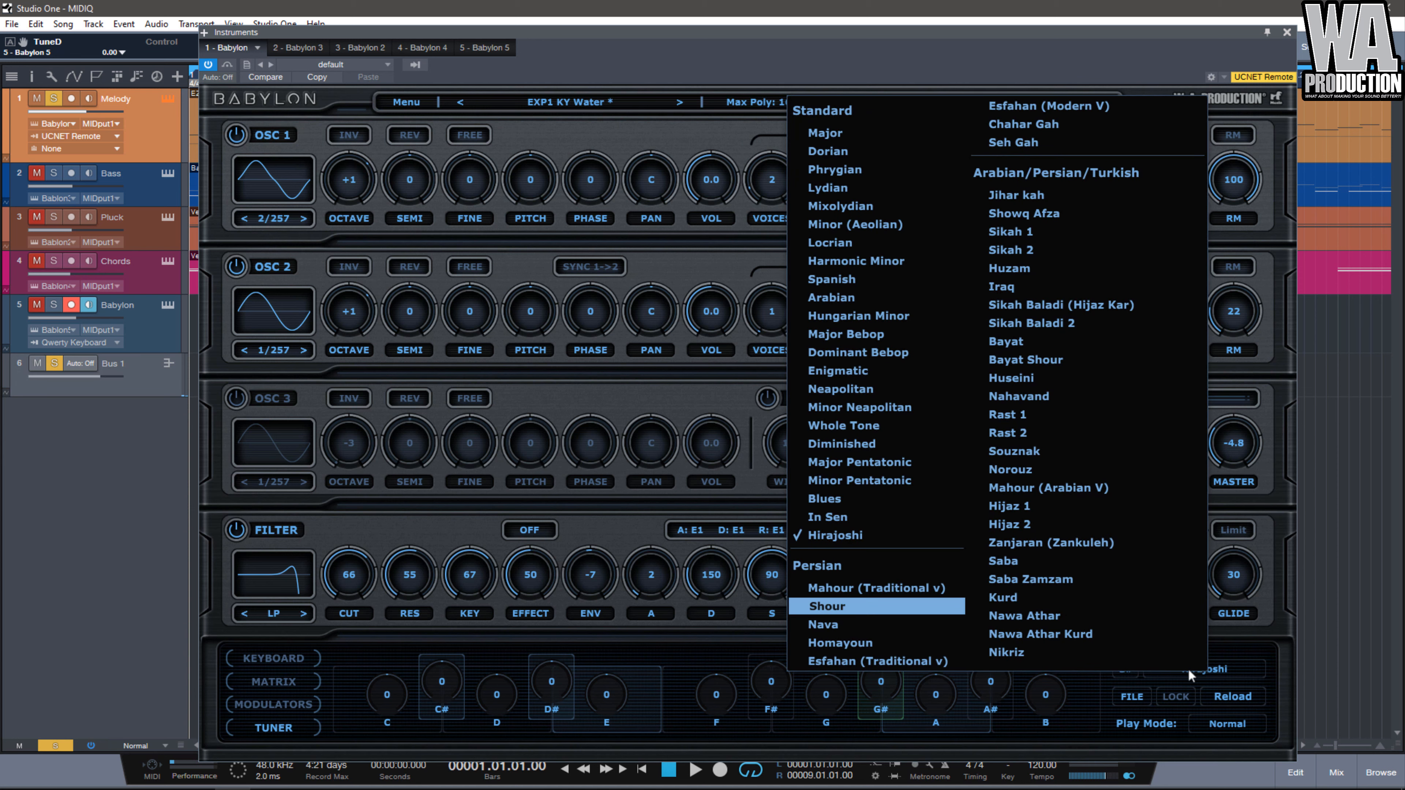
left_click(848, 625)
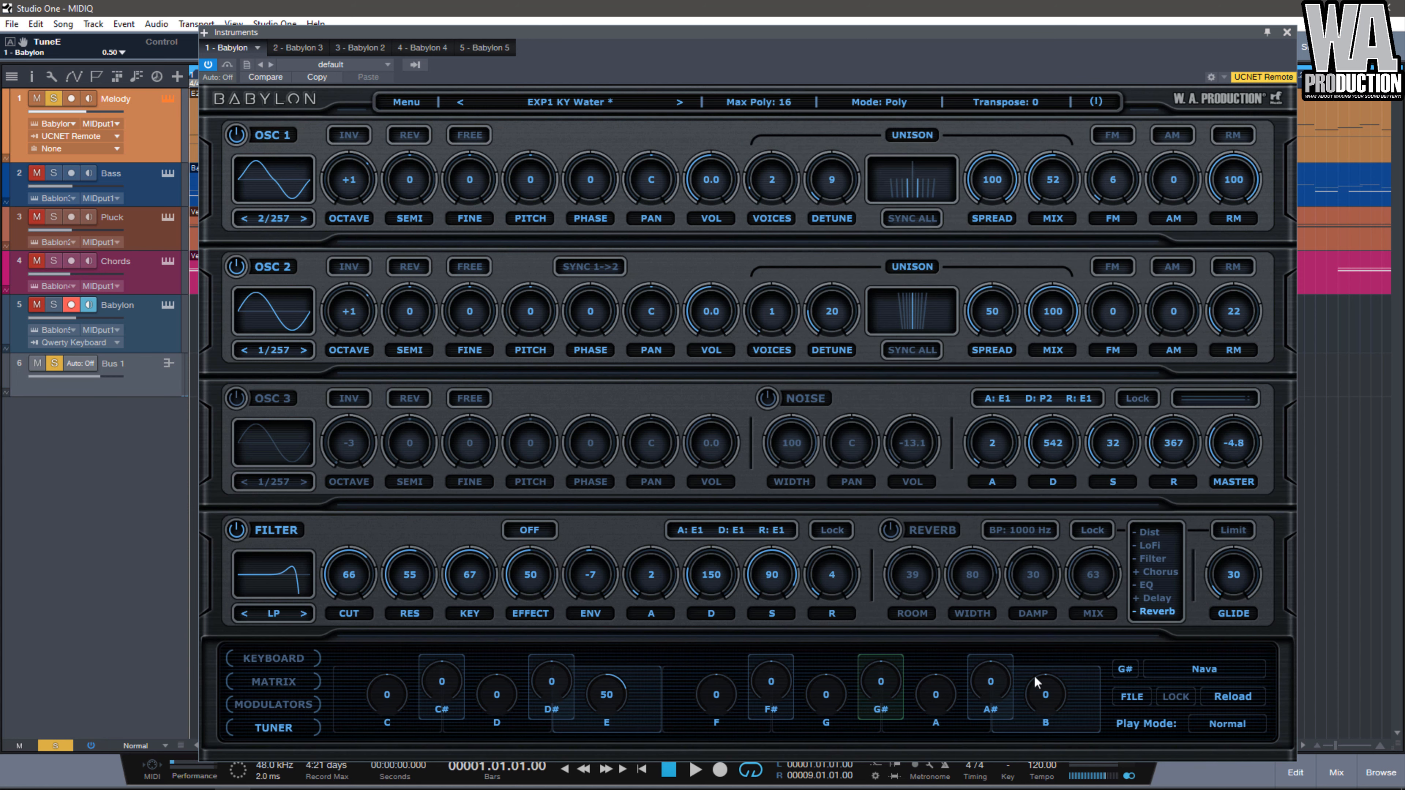
left_click(1223, 725)
left_click(1107, 719)
key("space")
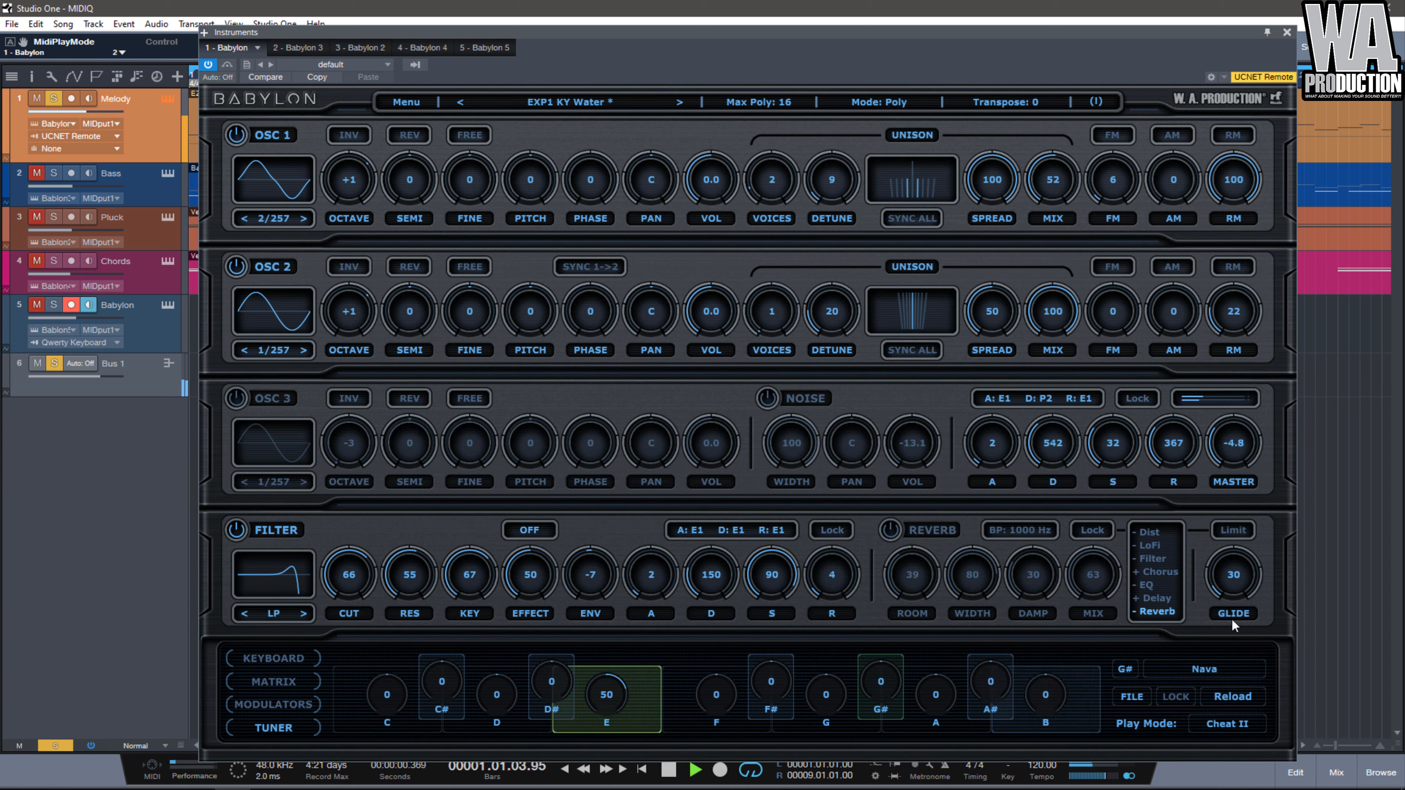
Audition the melody with the Rast 2 and Nahavand scales, settle on Sikah Baladi (Hijaz Kar) and stop playback.
left_click(1205, 672)
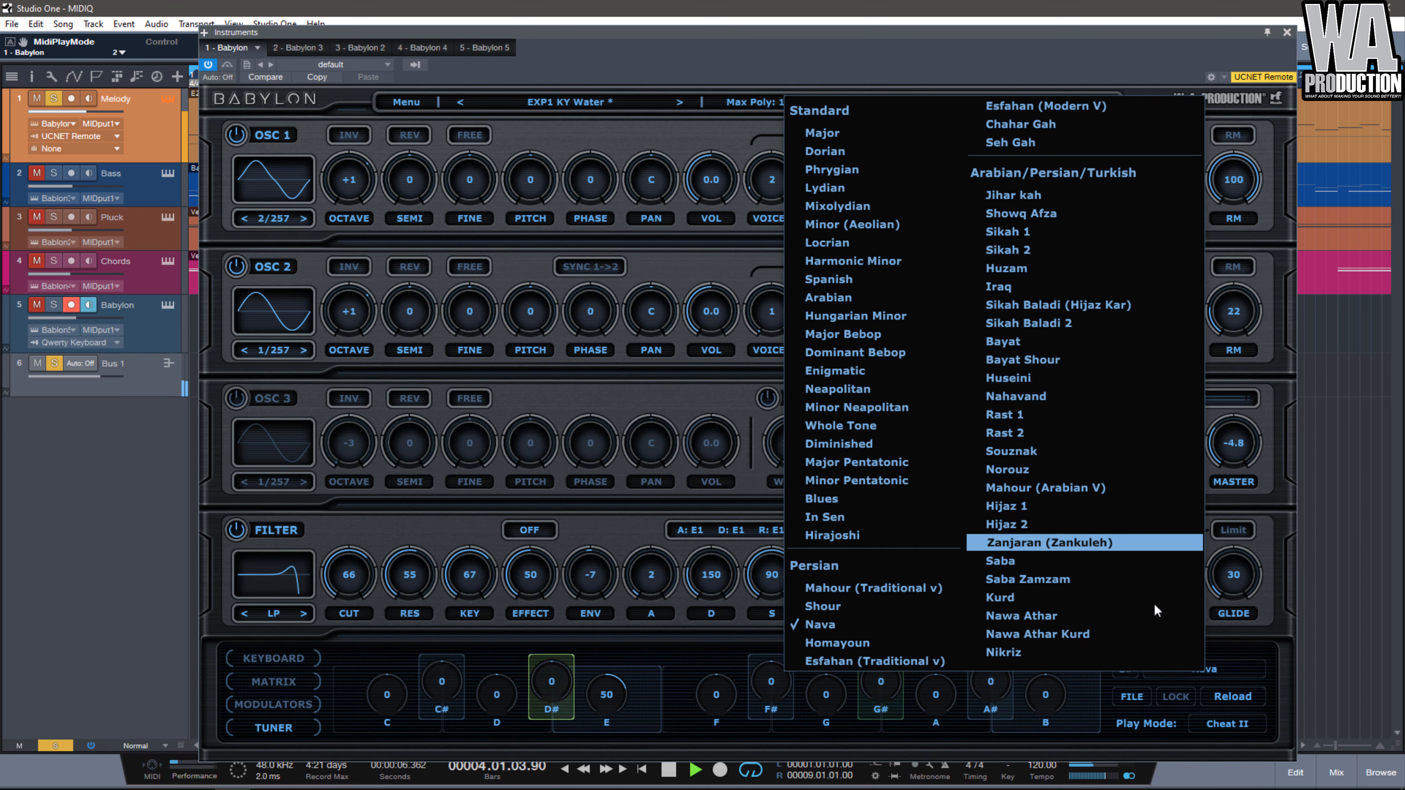
left_click(1022, 432)
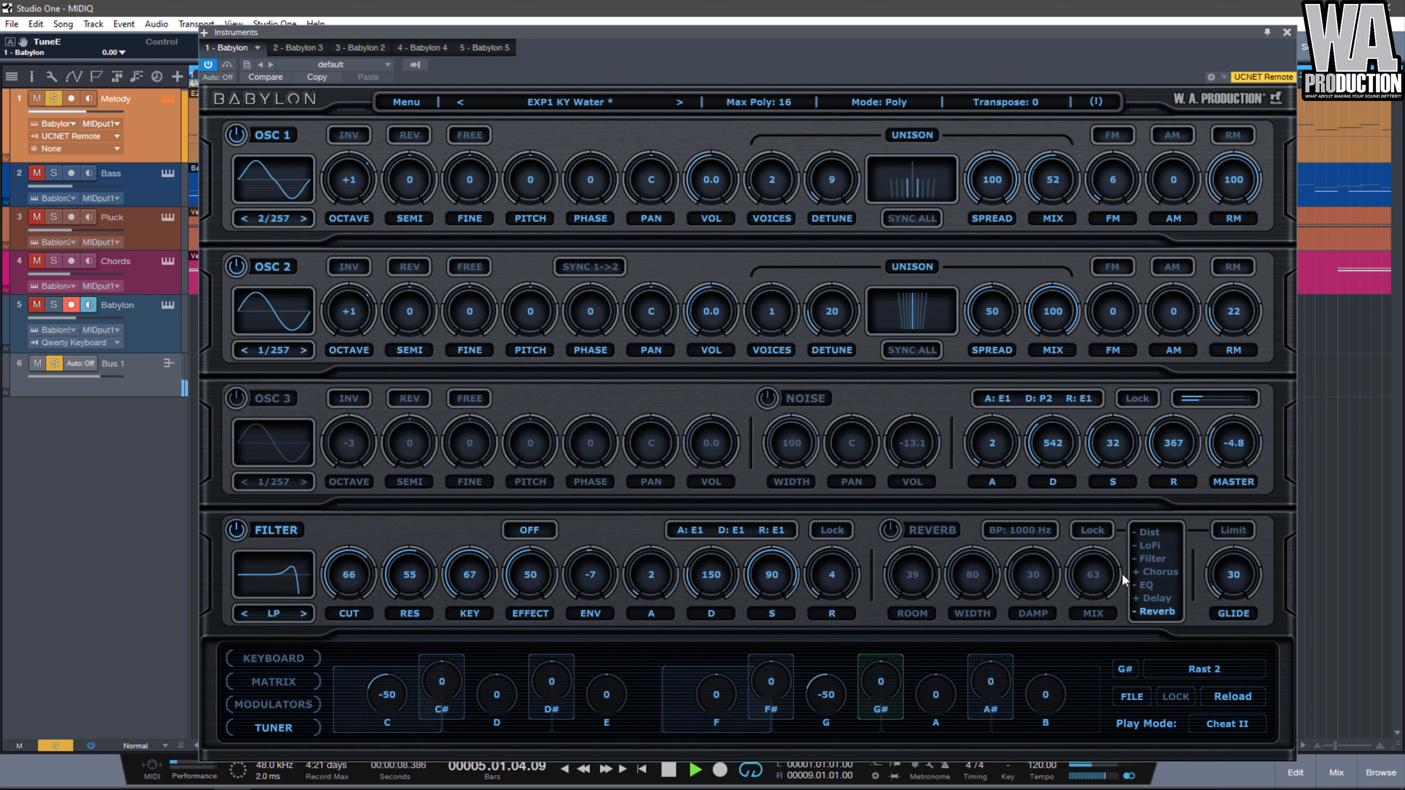
left_click(1204, 669)
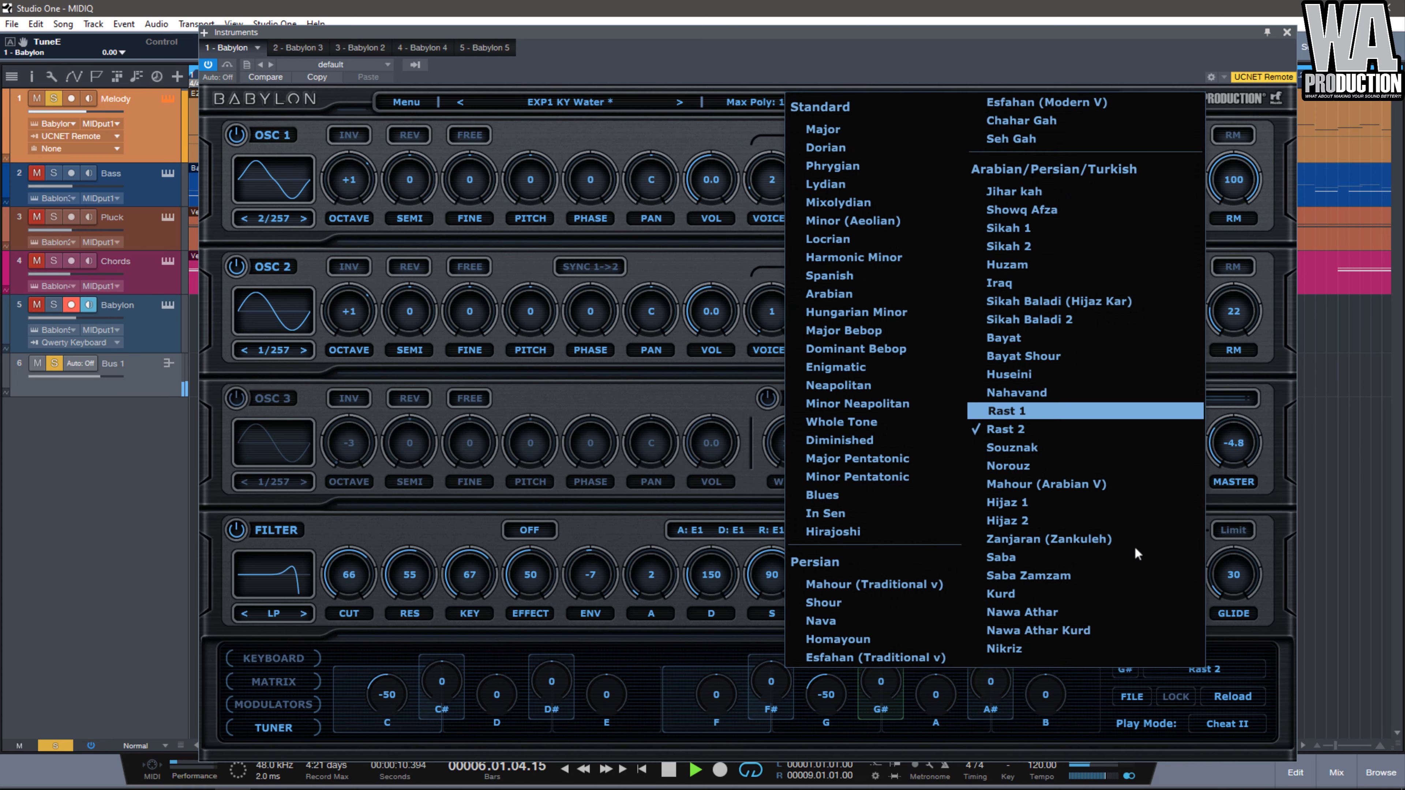
left_click(1043, 392)
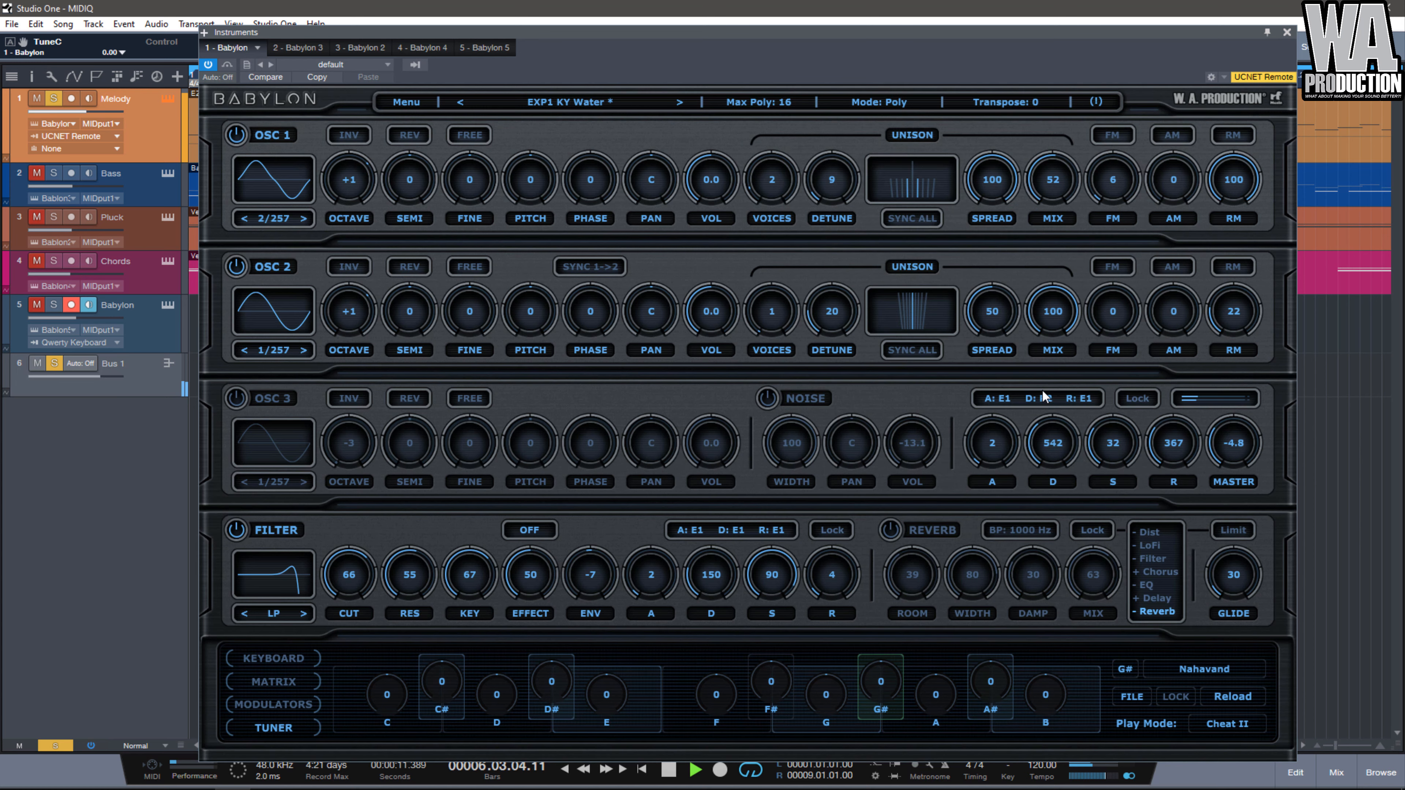
left_click(1198, 672)
left_click(1036, 311)
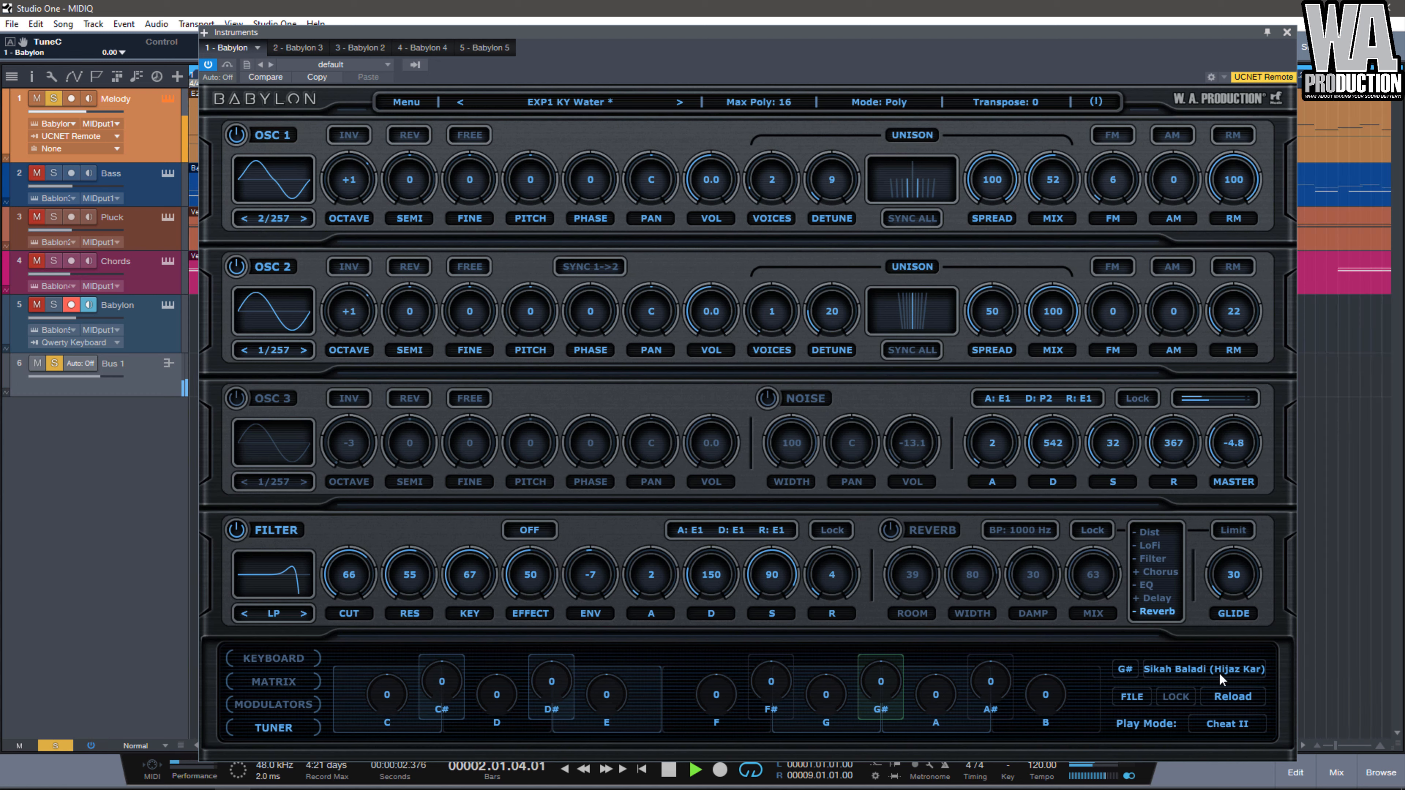
key("space")
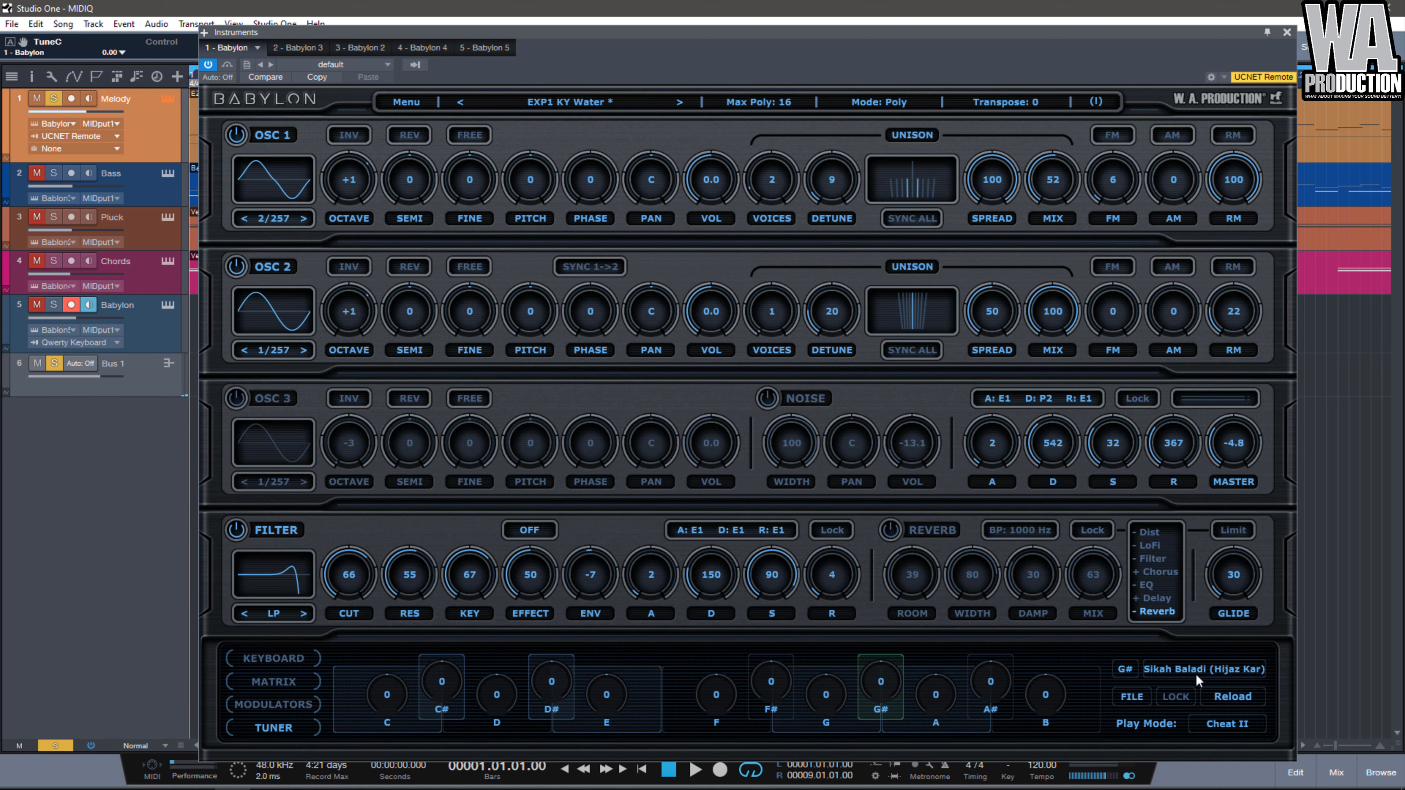
Return the Melody tuner's play mode to Normal, keeping the Sikah Baladi (Hijaz Kar) scale.
left_click(1184, 676)
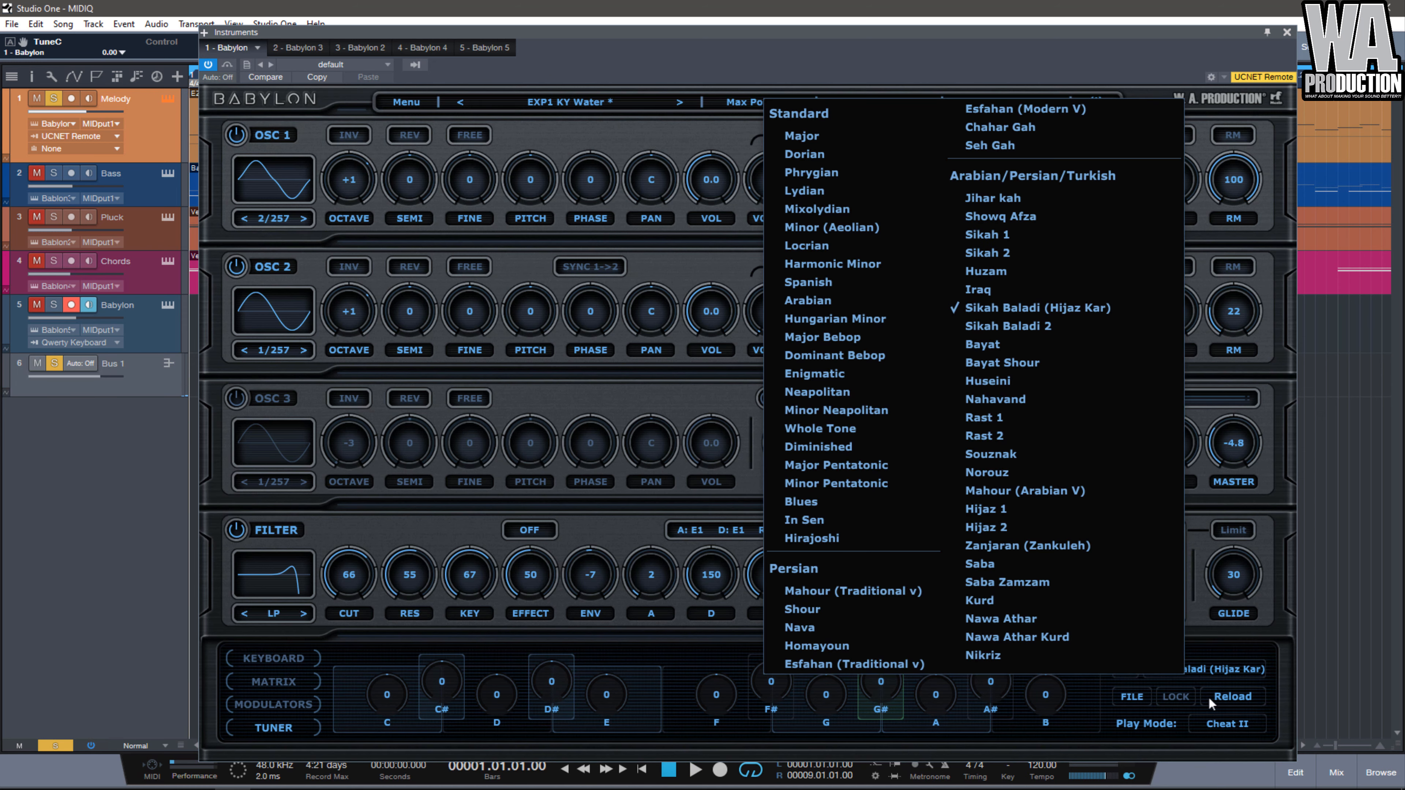
left_click(1234, 726)
left_click(1231, 725)
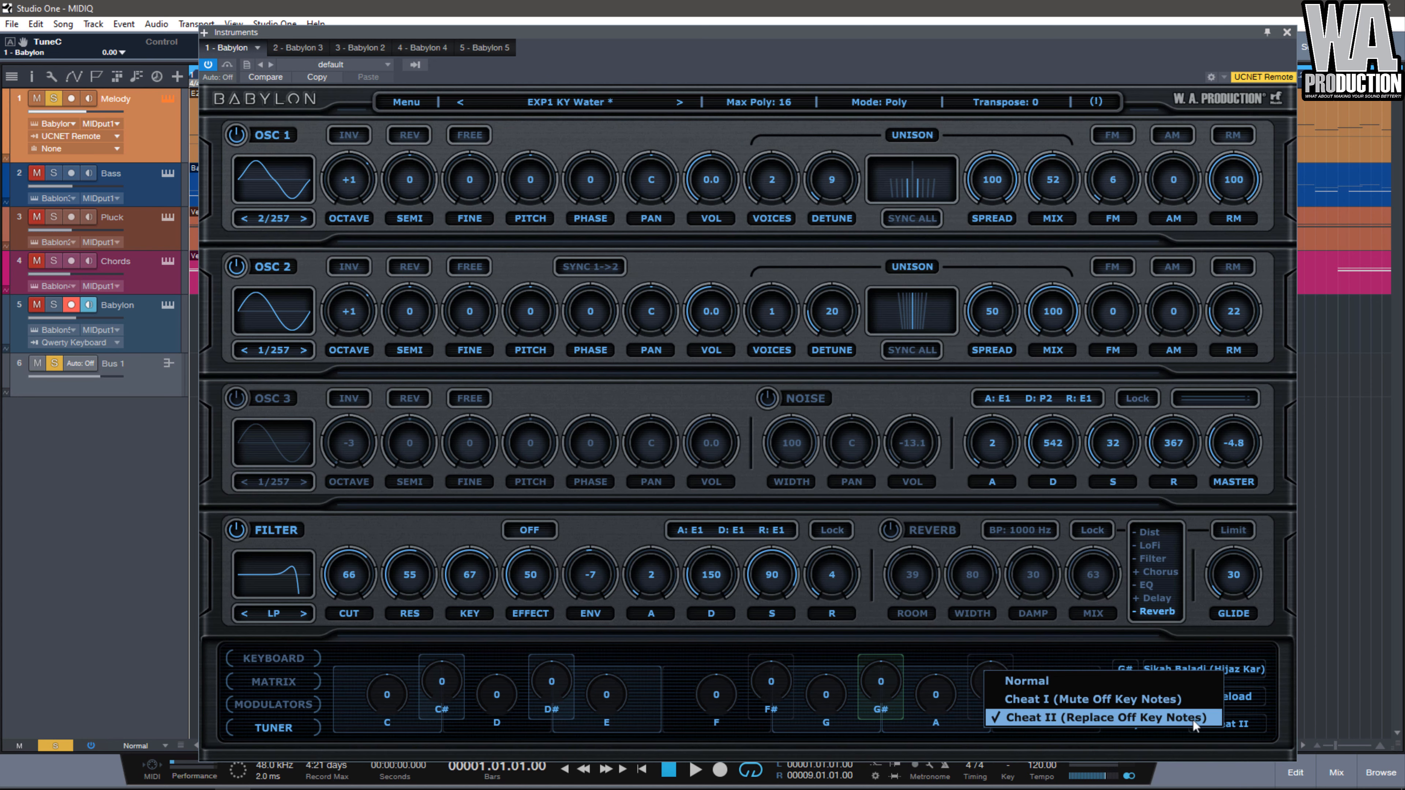
left_click(1079, 681)
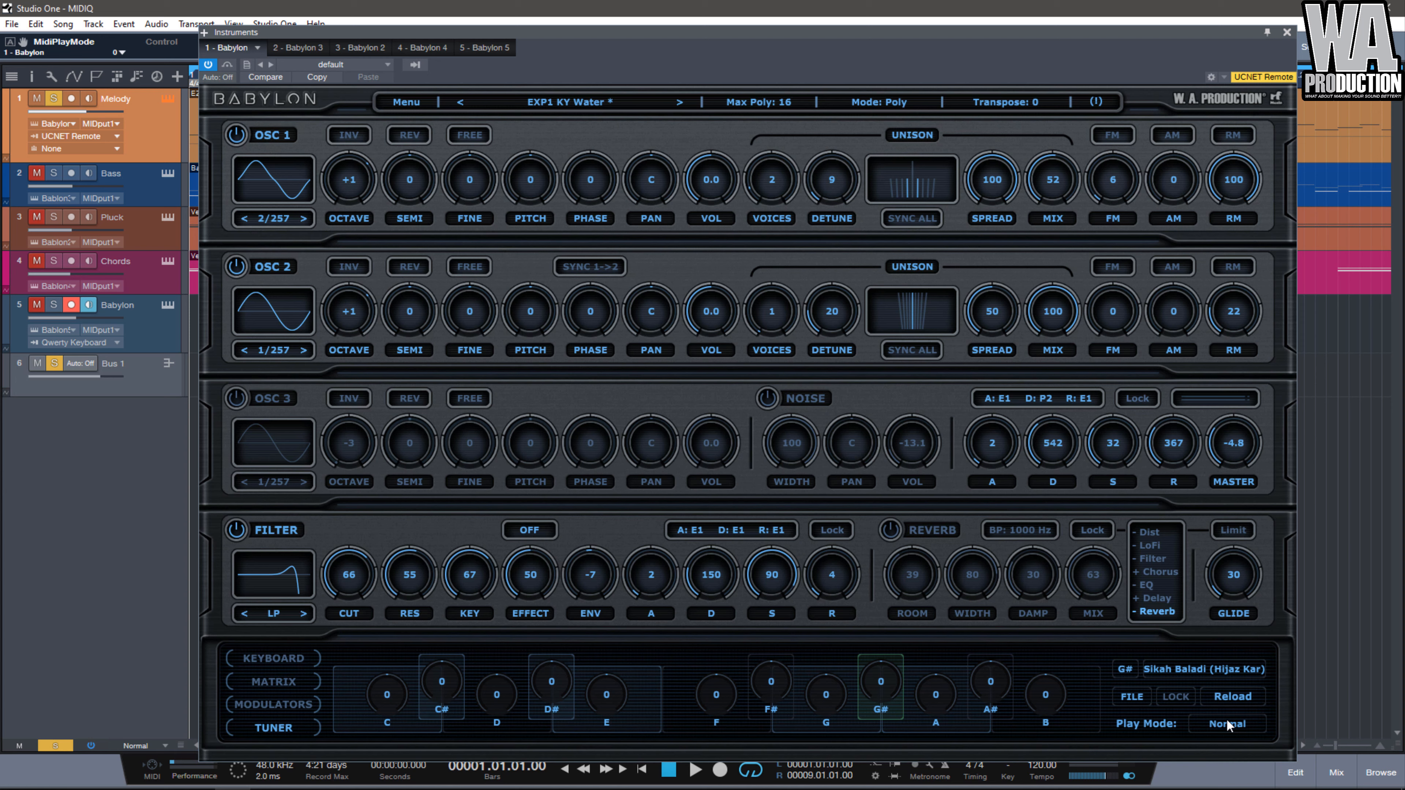
Unsolo the Melody track to play the full arrangement, and solo the Bass track with its Babylon instrument shown.
key("s")
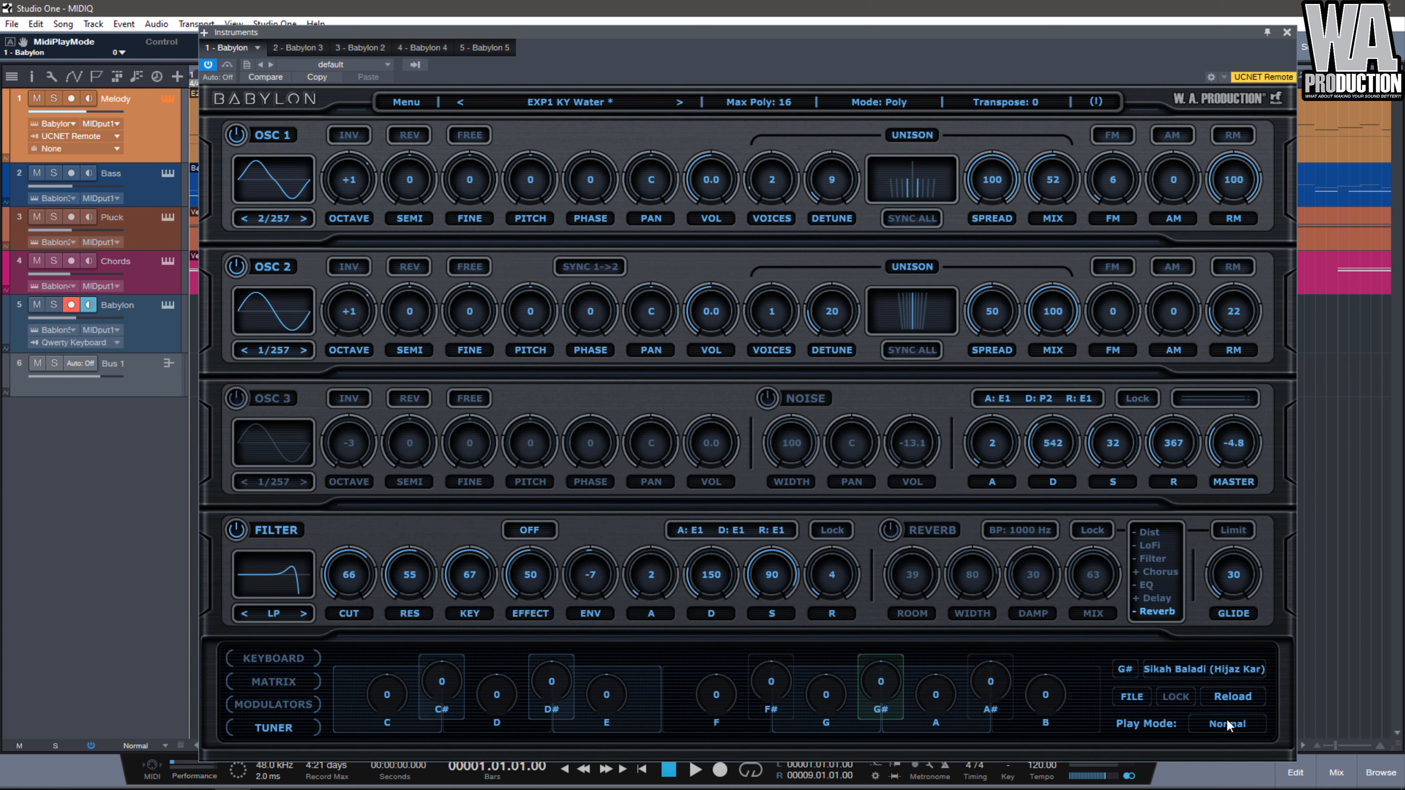
key("space")
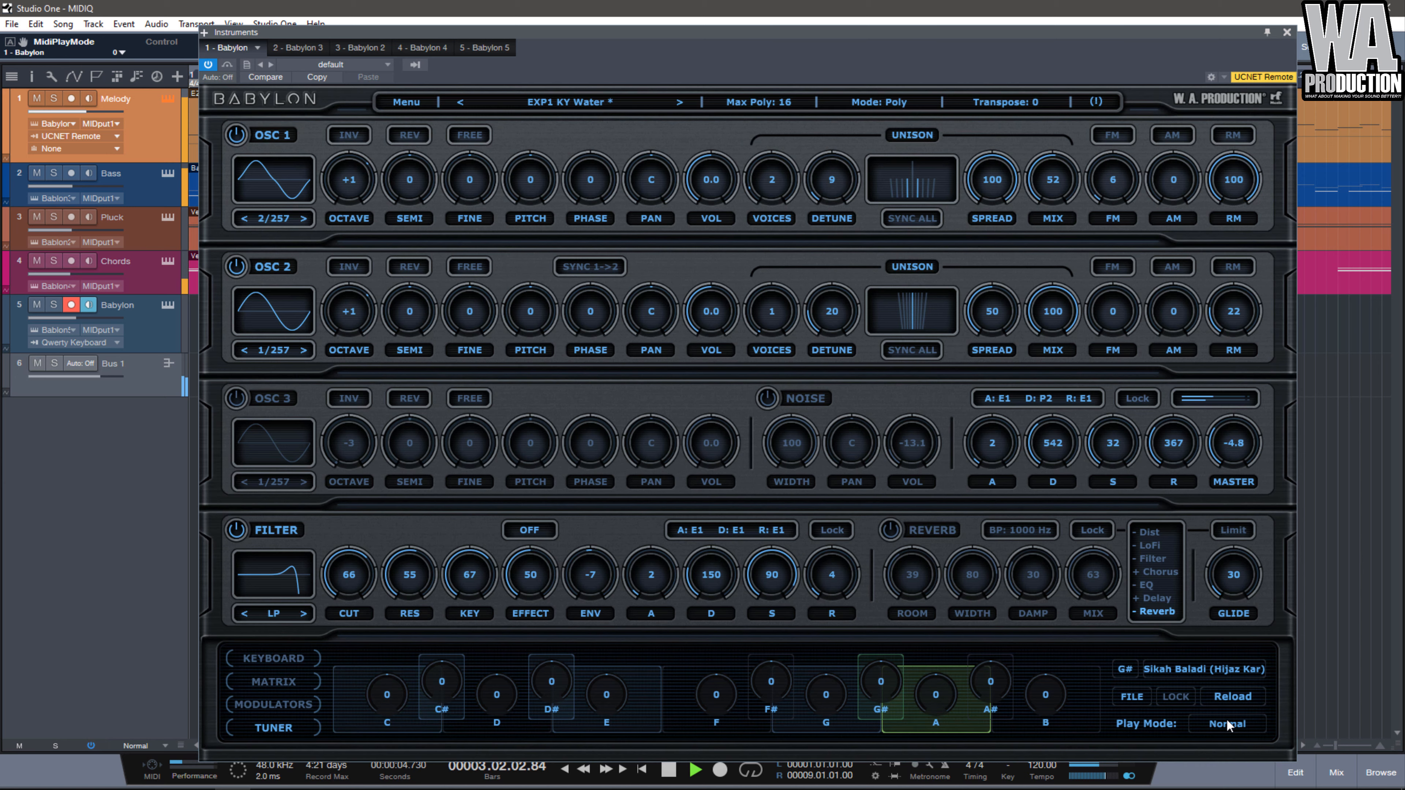
key("s")
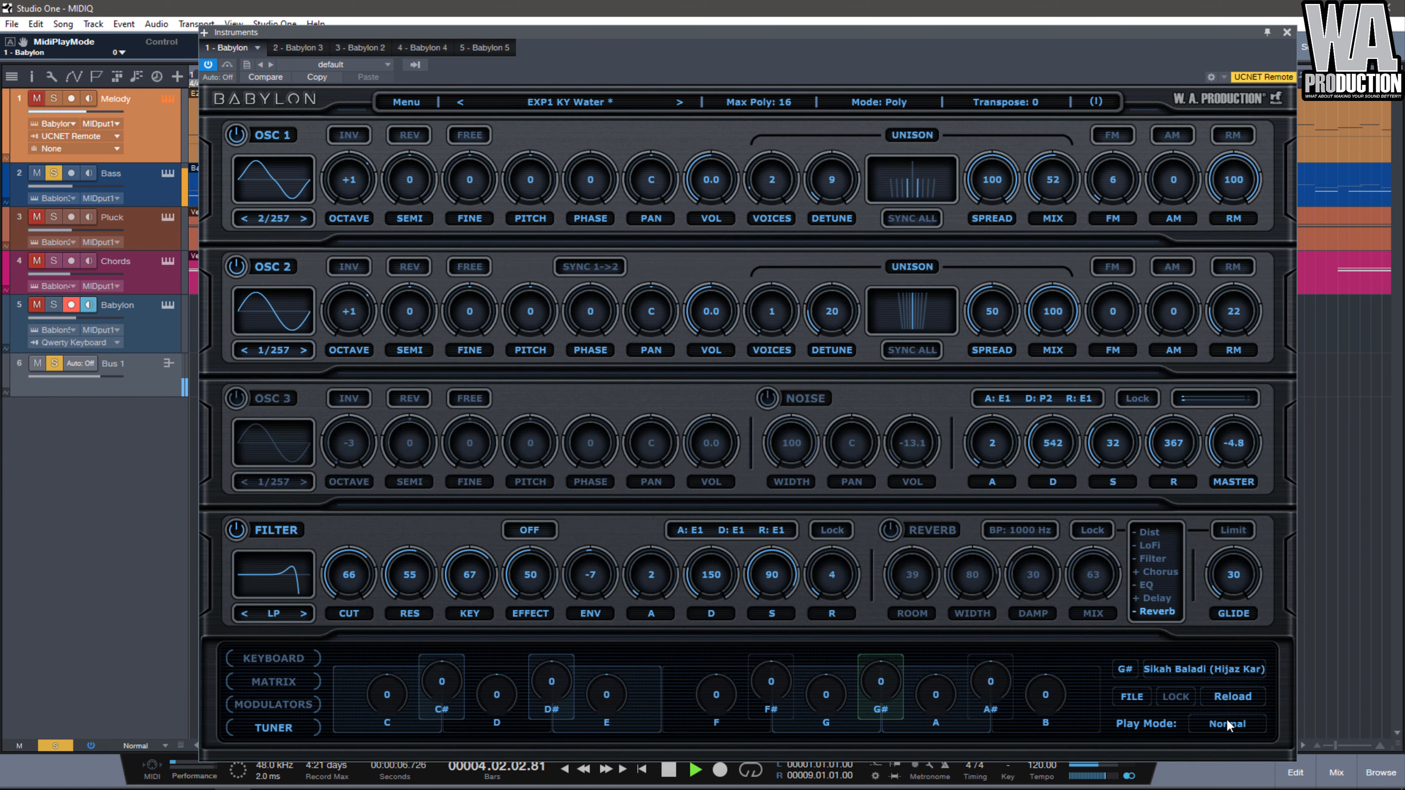
key("Down")
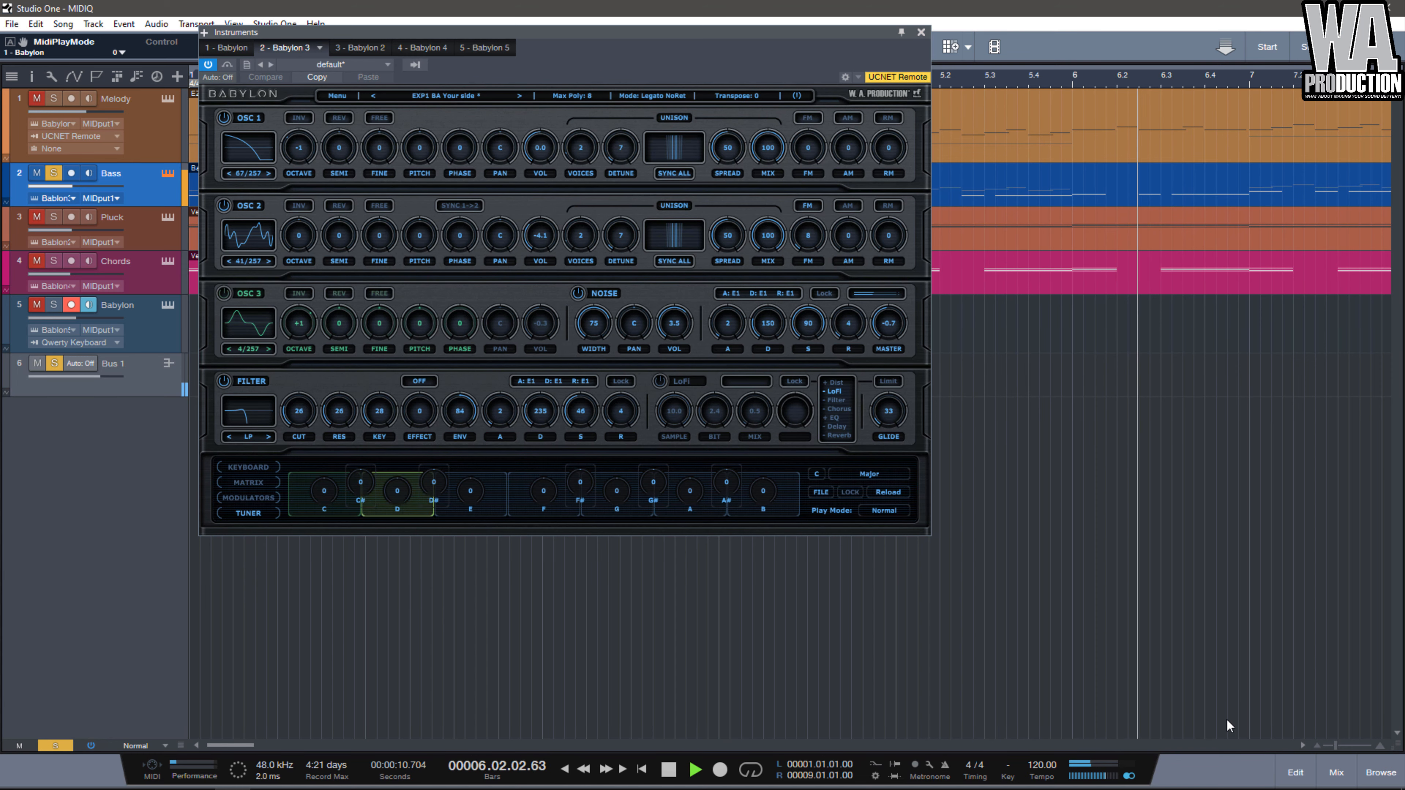
Audition the Pluck and Chords tracks in solo one after the other, with their Babylon instruments shown.
key("Down")
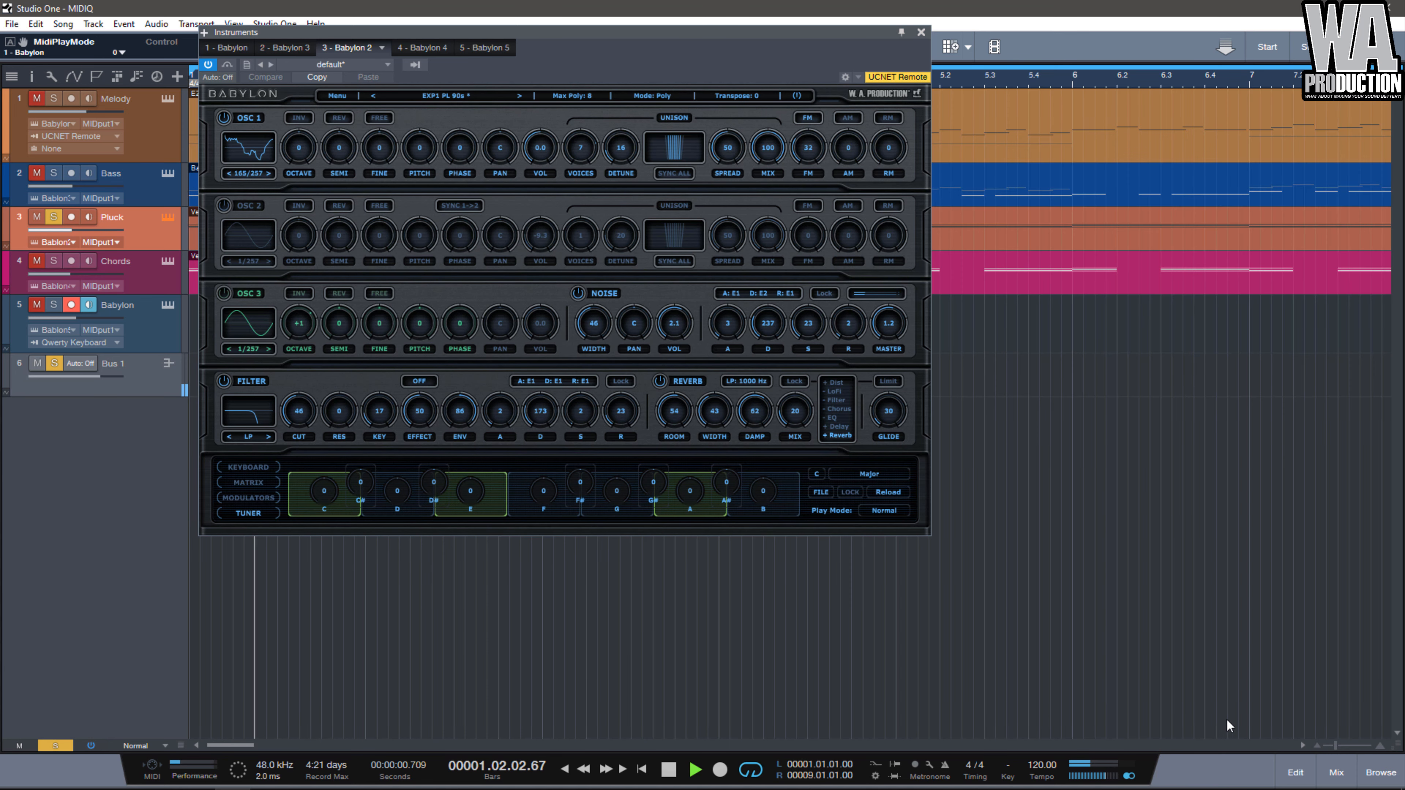
key("Down")
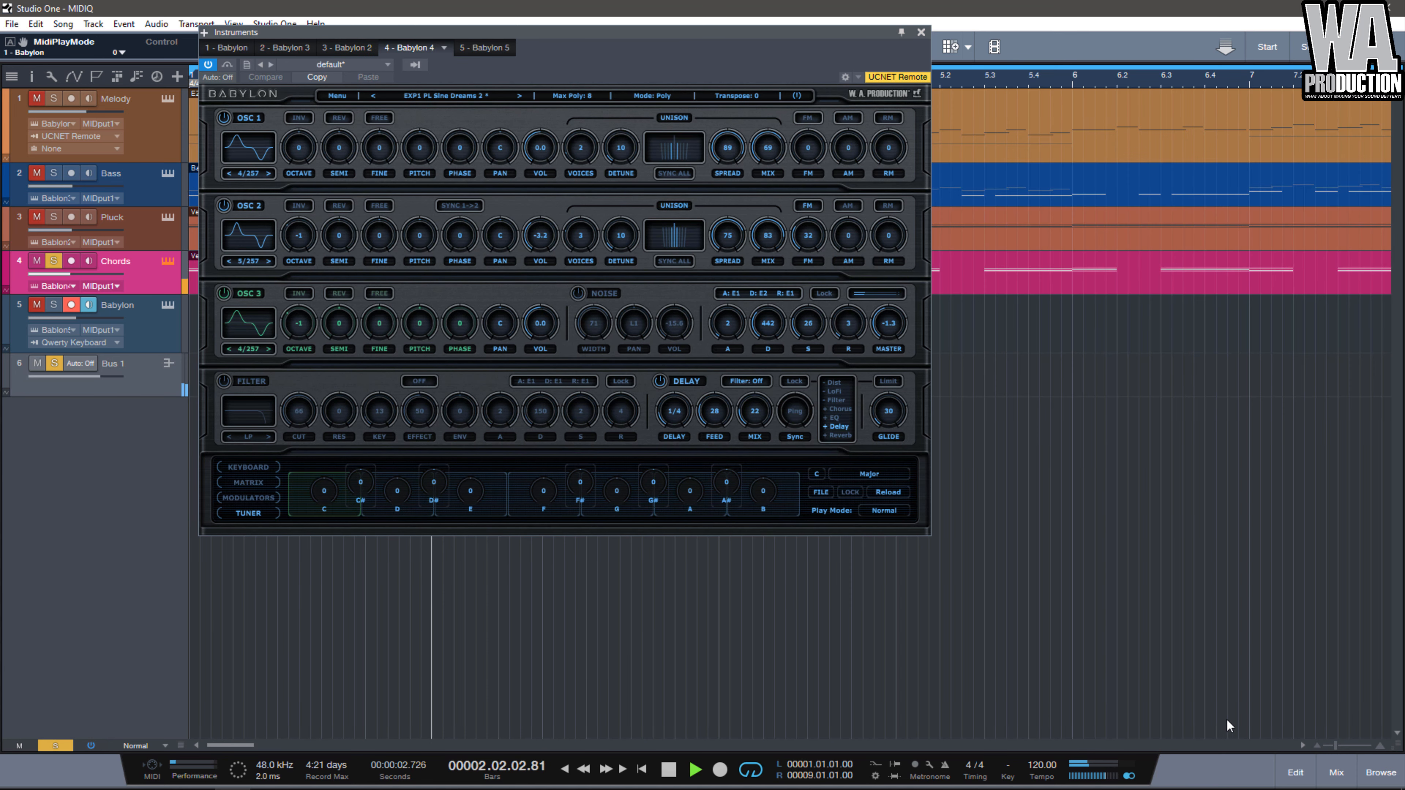
Return to the Melody track, play all four arrangement tracks together, and clear every solo before stopping playback.
key("Up")
key("Up")
key("Up")
key("s")
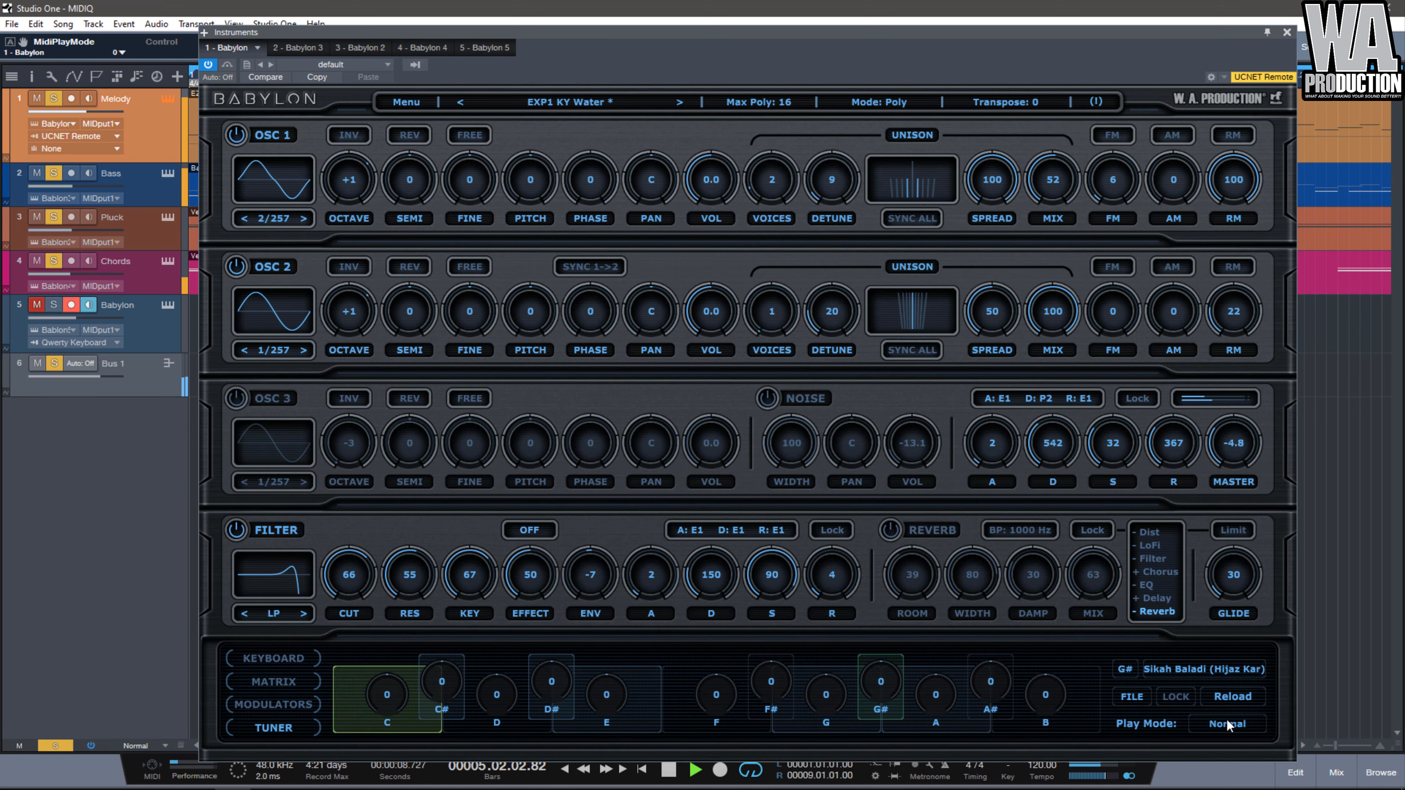
key("ctrl+shift+s")
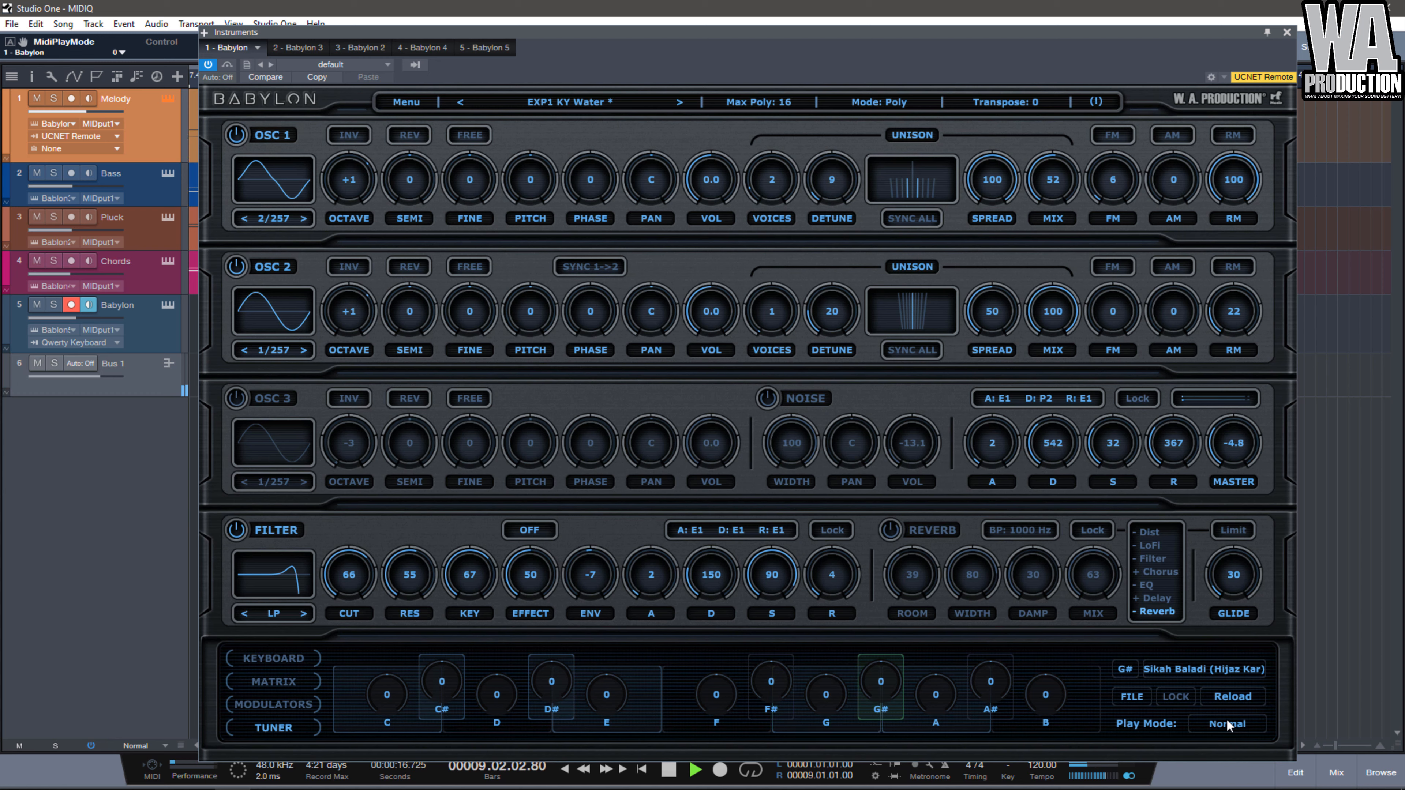
key("space")
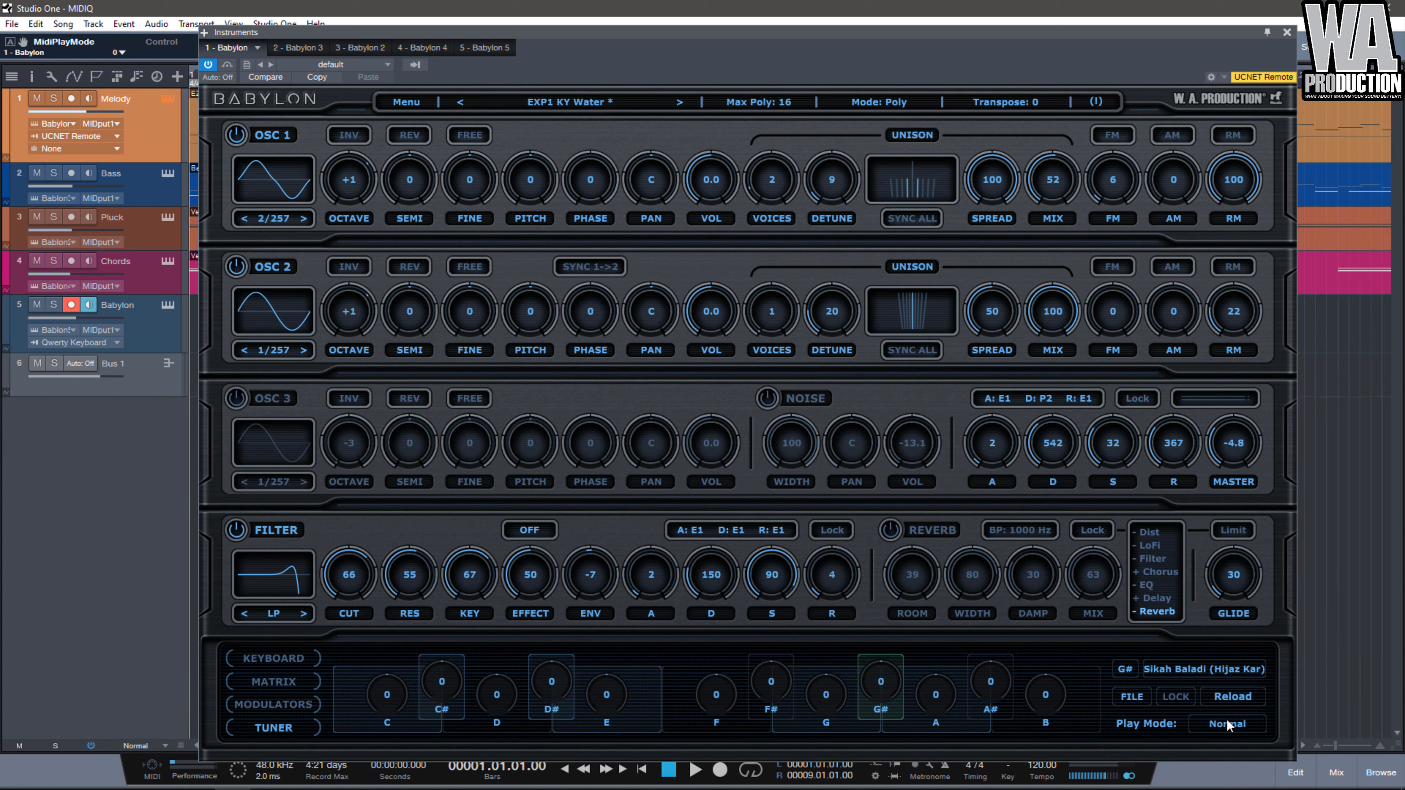
Examine the Melody Babylon's preset categories, including 02 EXP 1 - Keys and 01 Factory - 11 Keys n Oriantal, keeping the loaded preset.
left_click(612, 101)
mouse_move(792, 553)
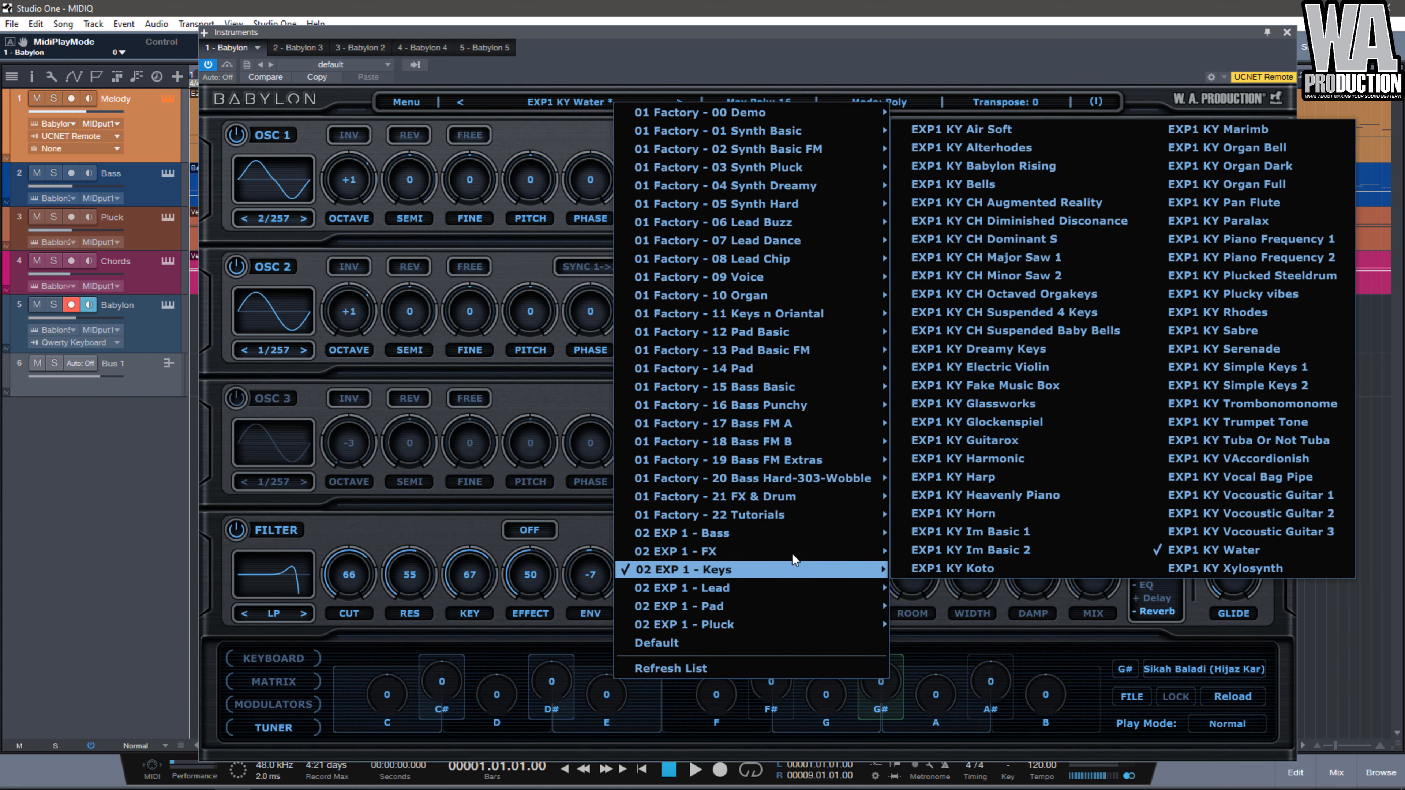
left_click(638, 72)
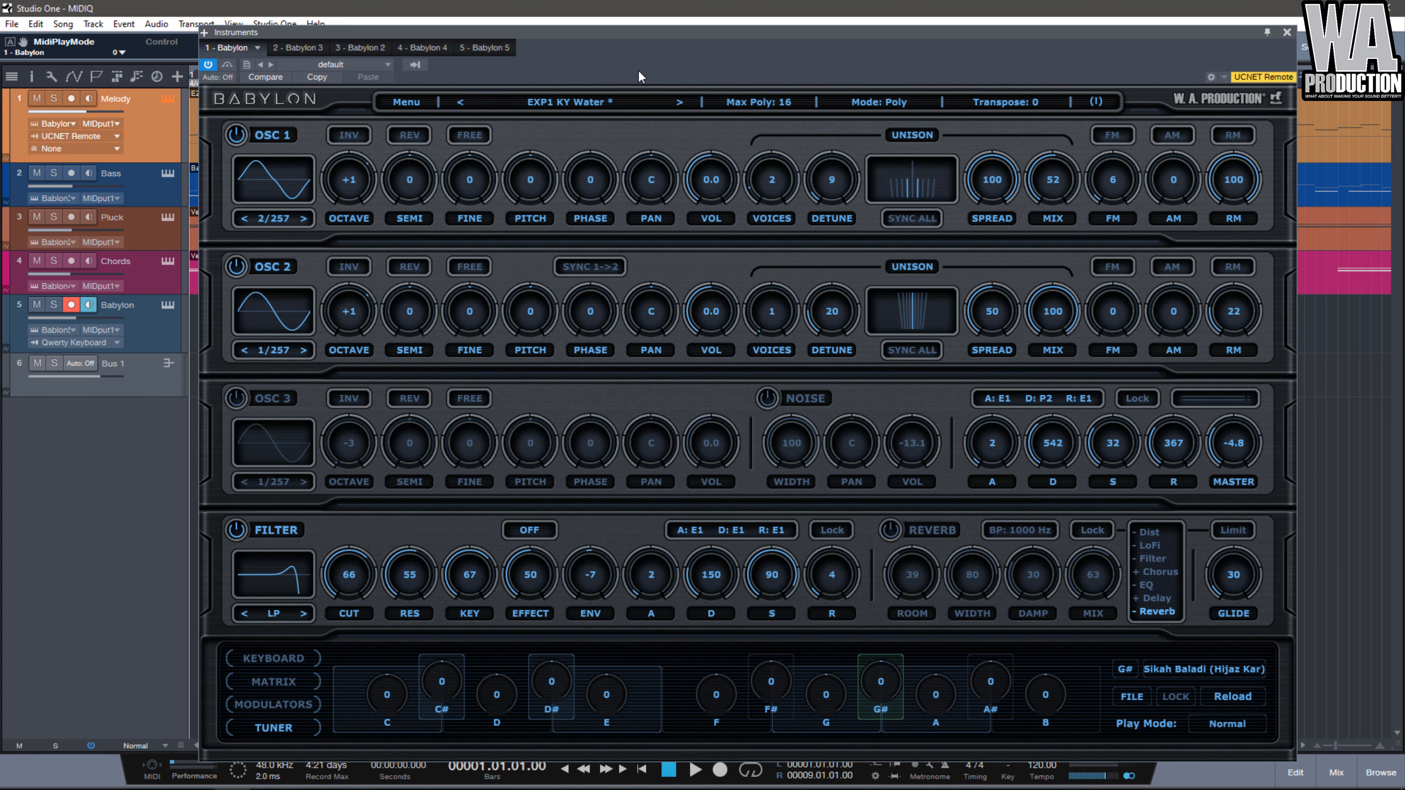
left_click(558, 103)
mouse_move(691, 311)
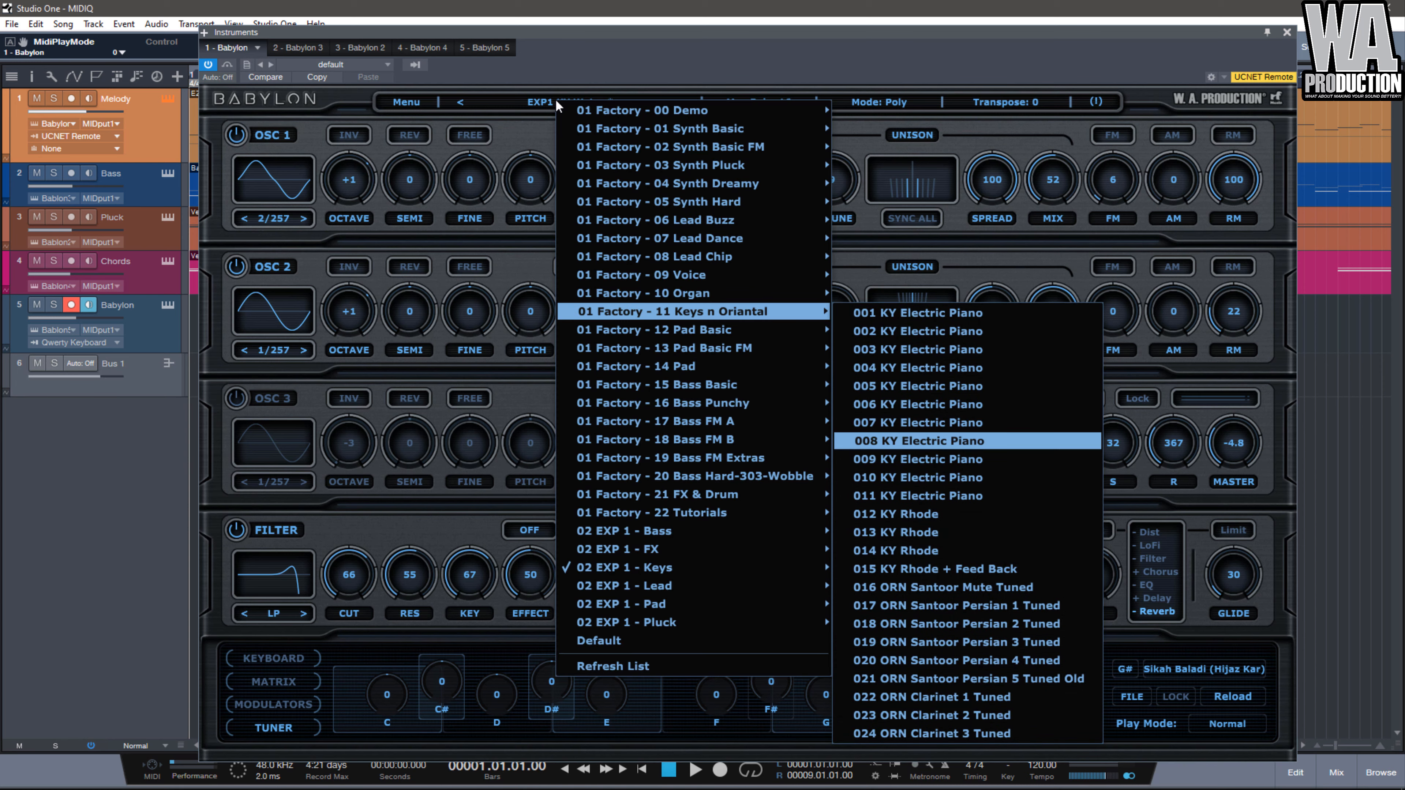
left_click(932, 58)
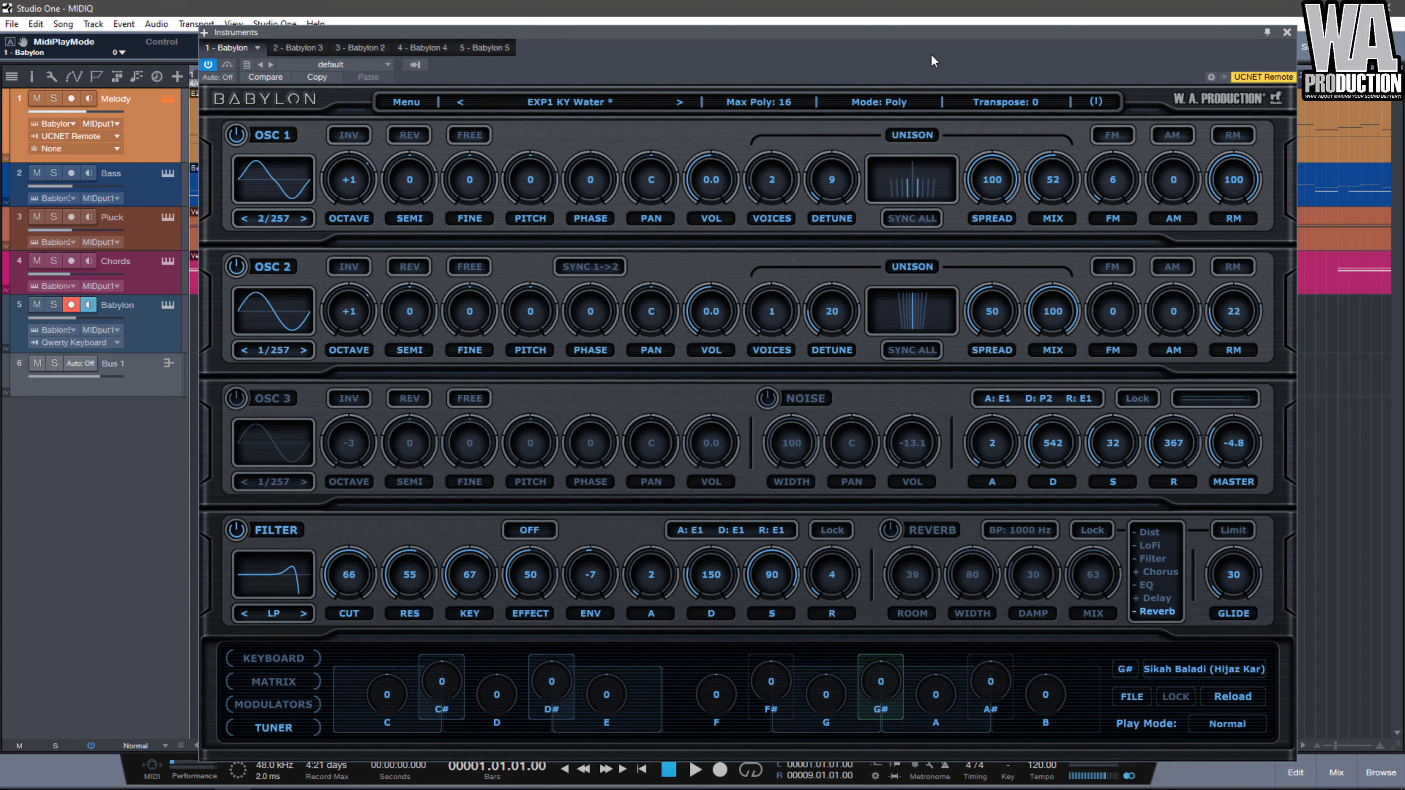